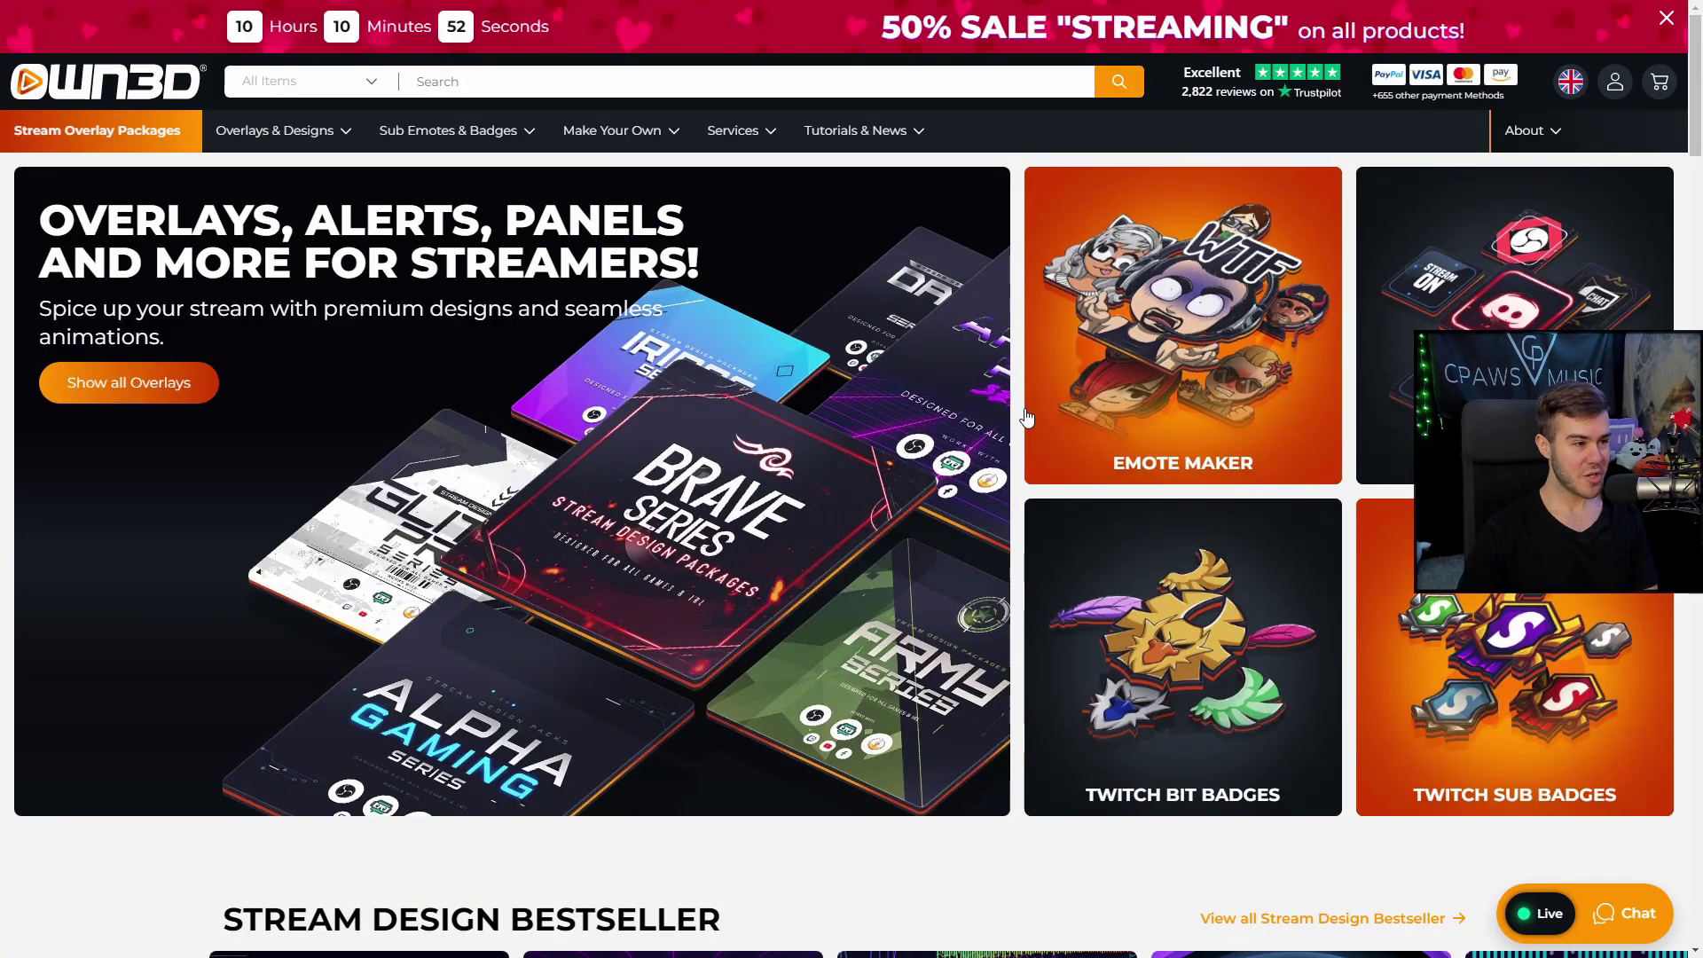
Step: Browse the Twitch Sub Emotes catalogue and open the Reaper animated sub emotes 8-pack
mouse_move(410, 133)
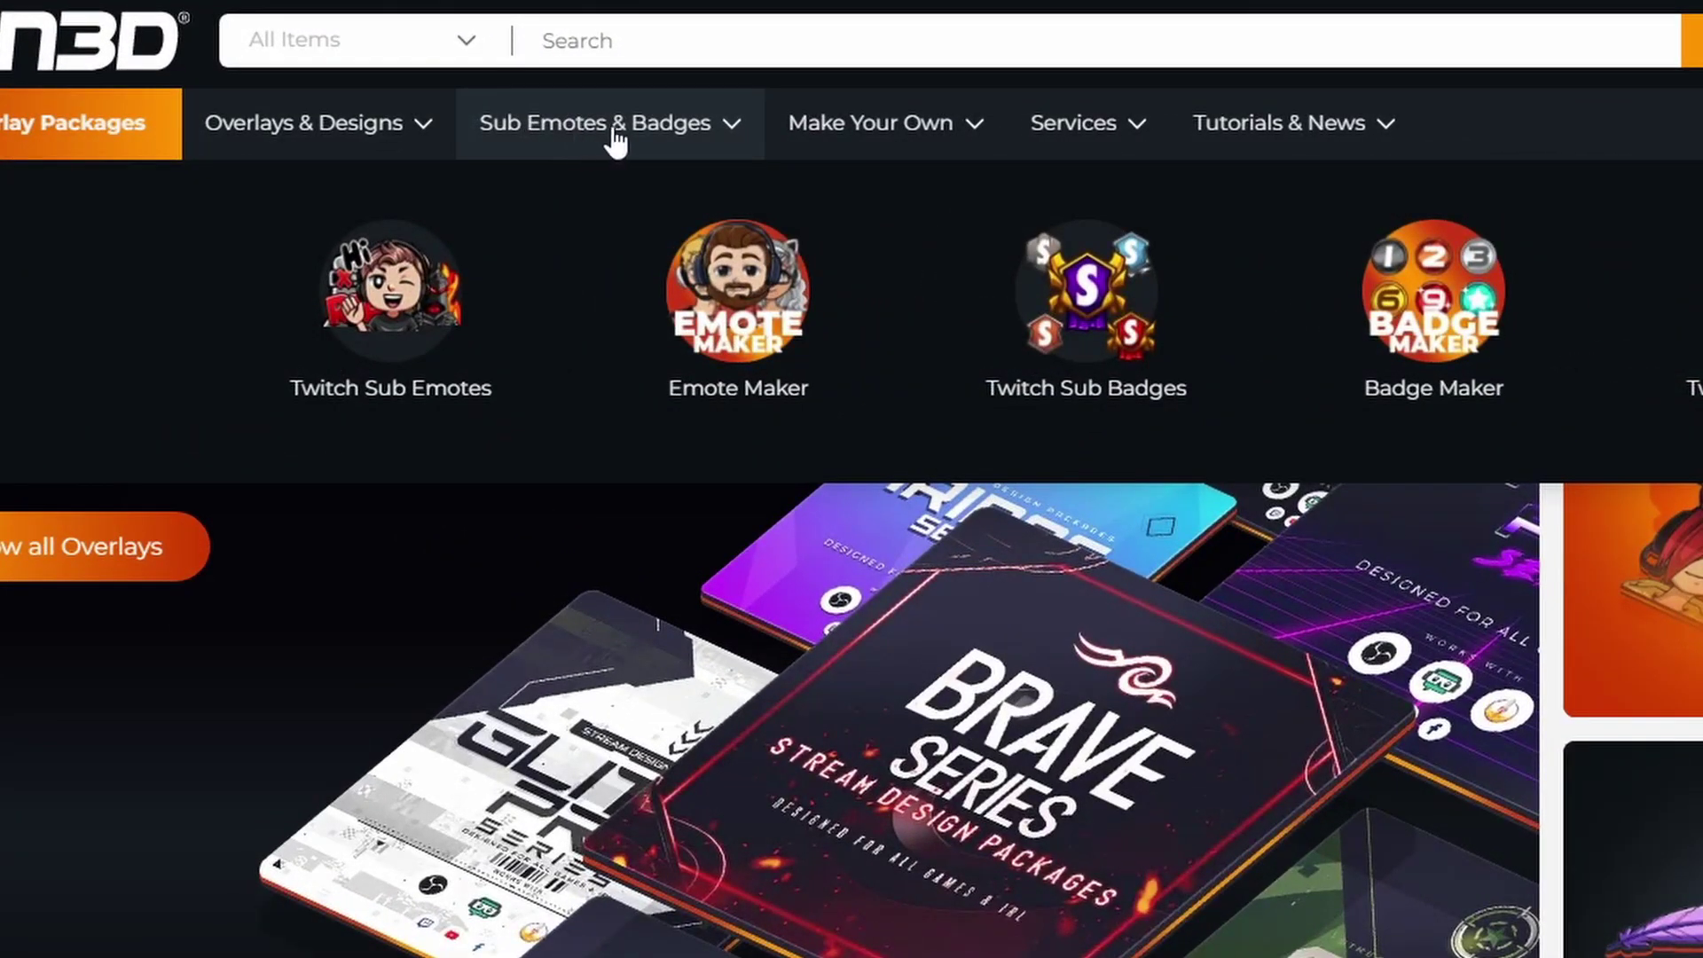
click(391, 310)
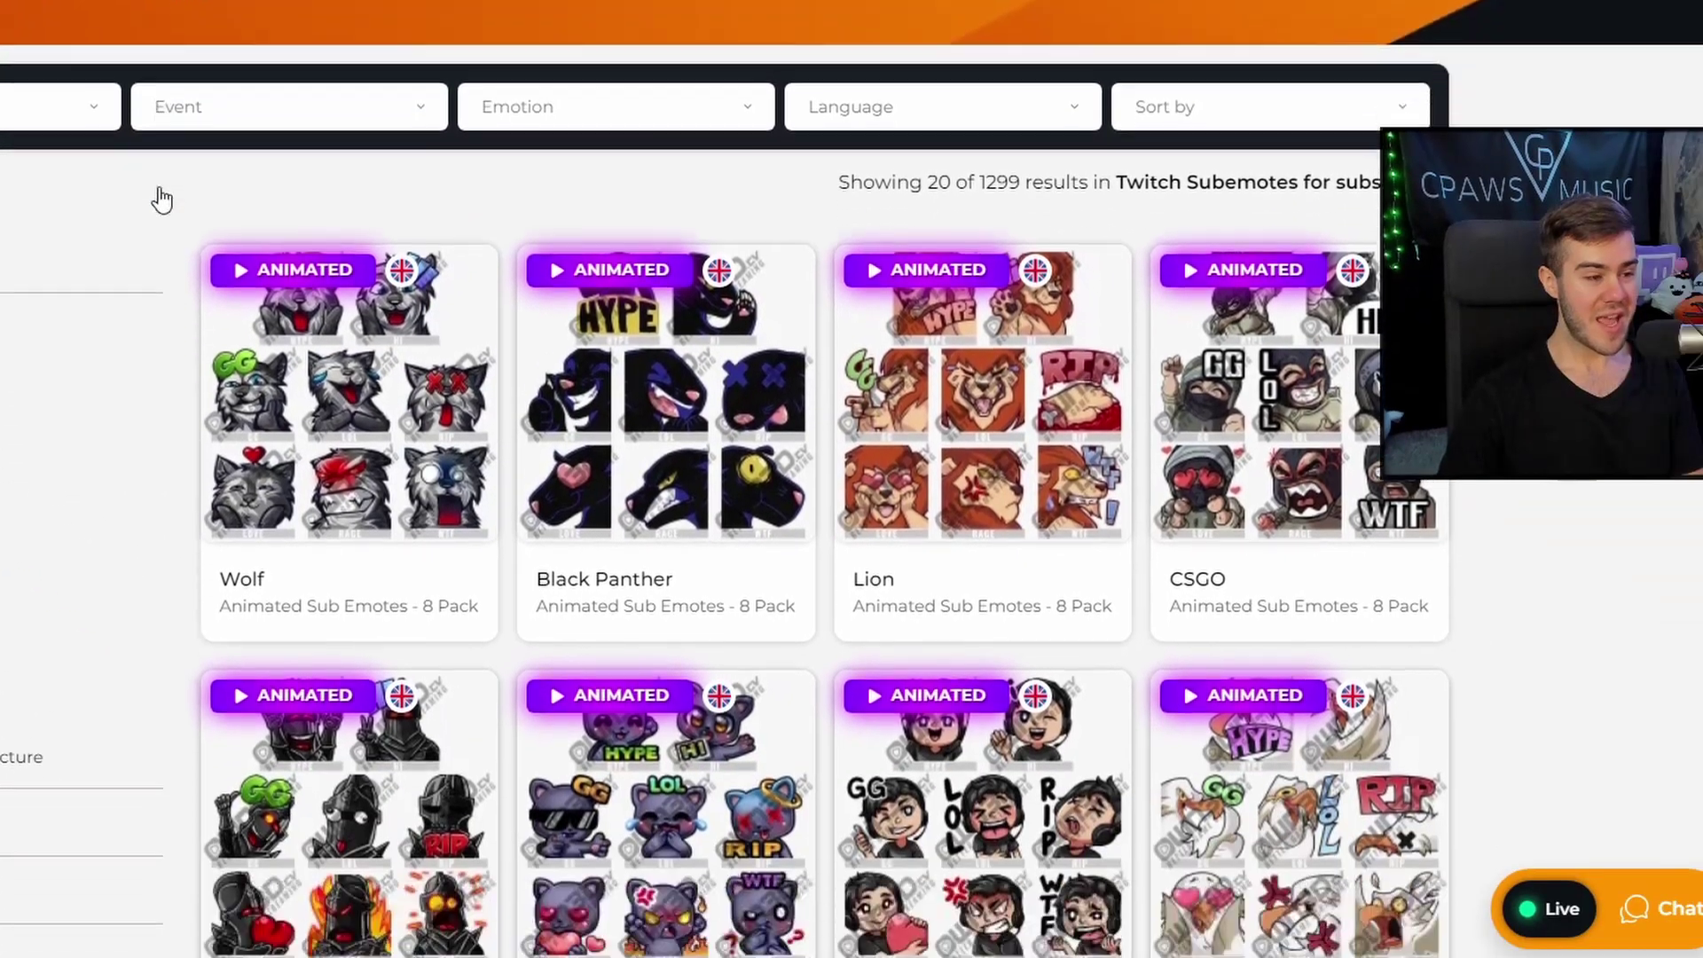
scroll(161, 199, down, 2)
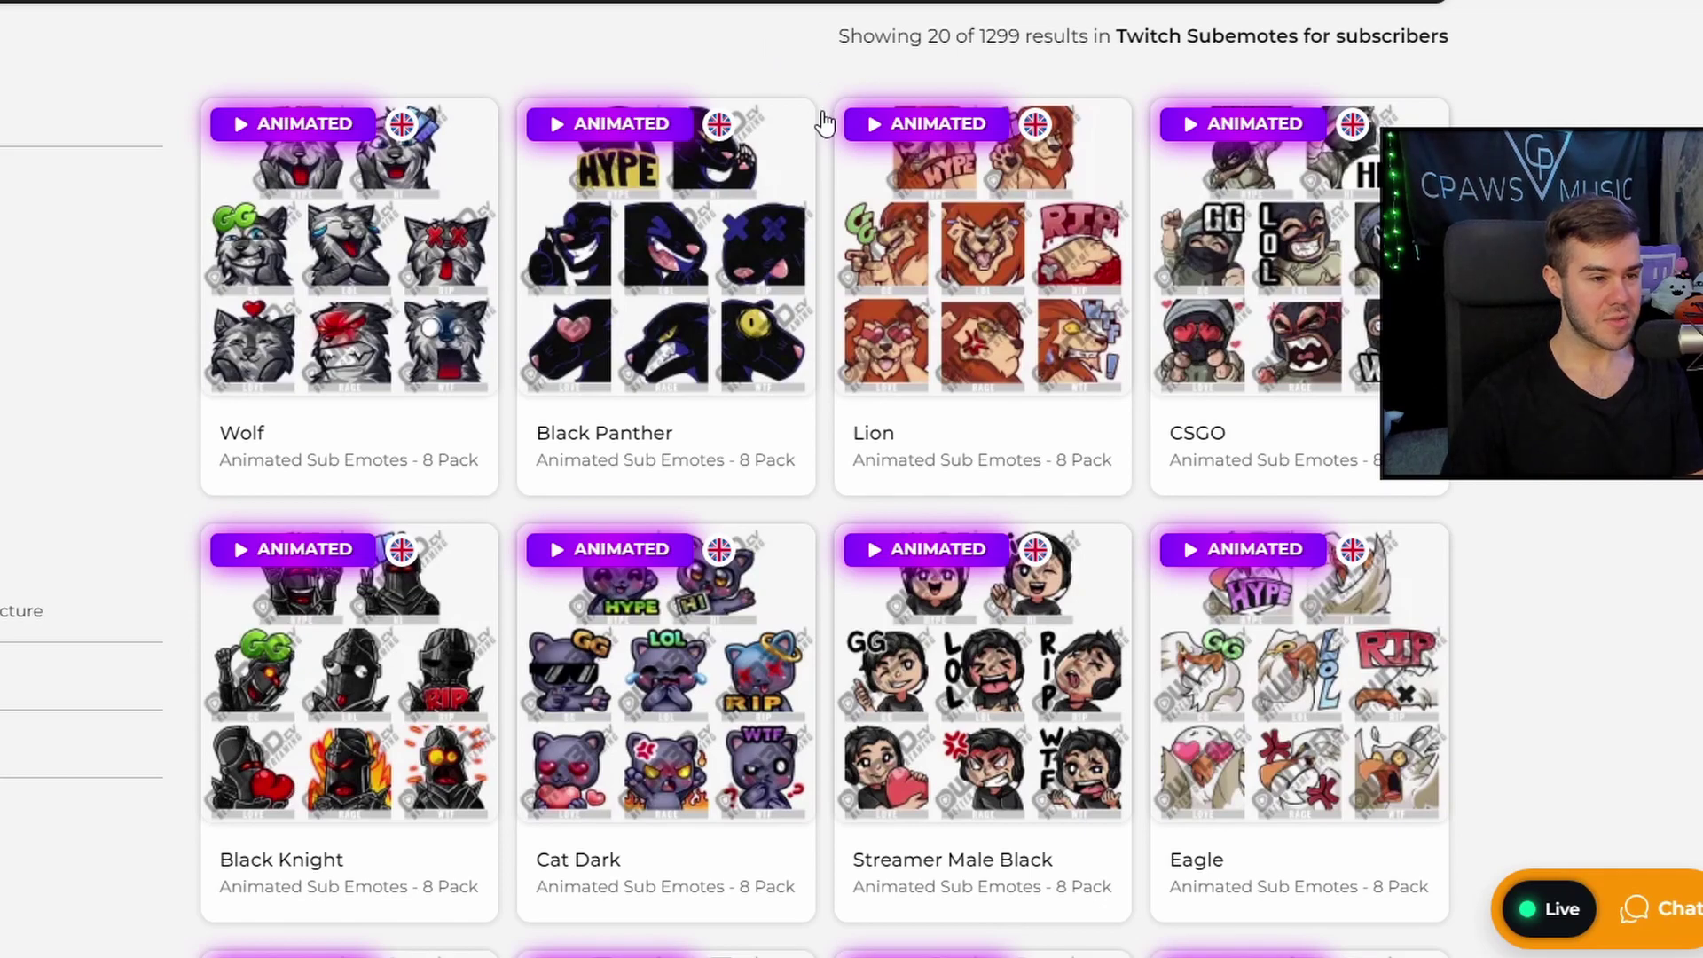
scroll(825, 133, down, 10)
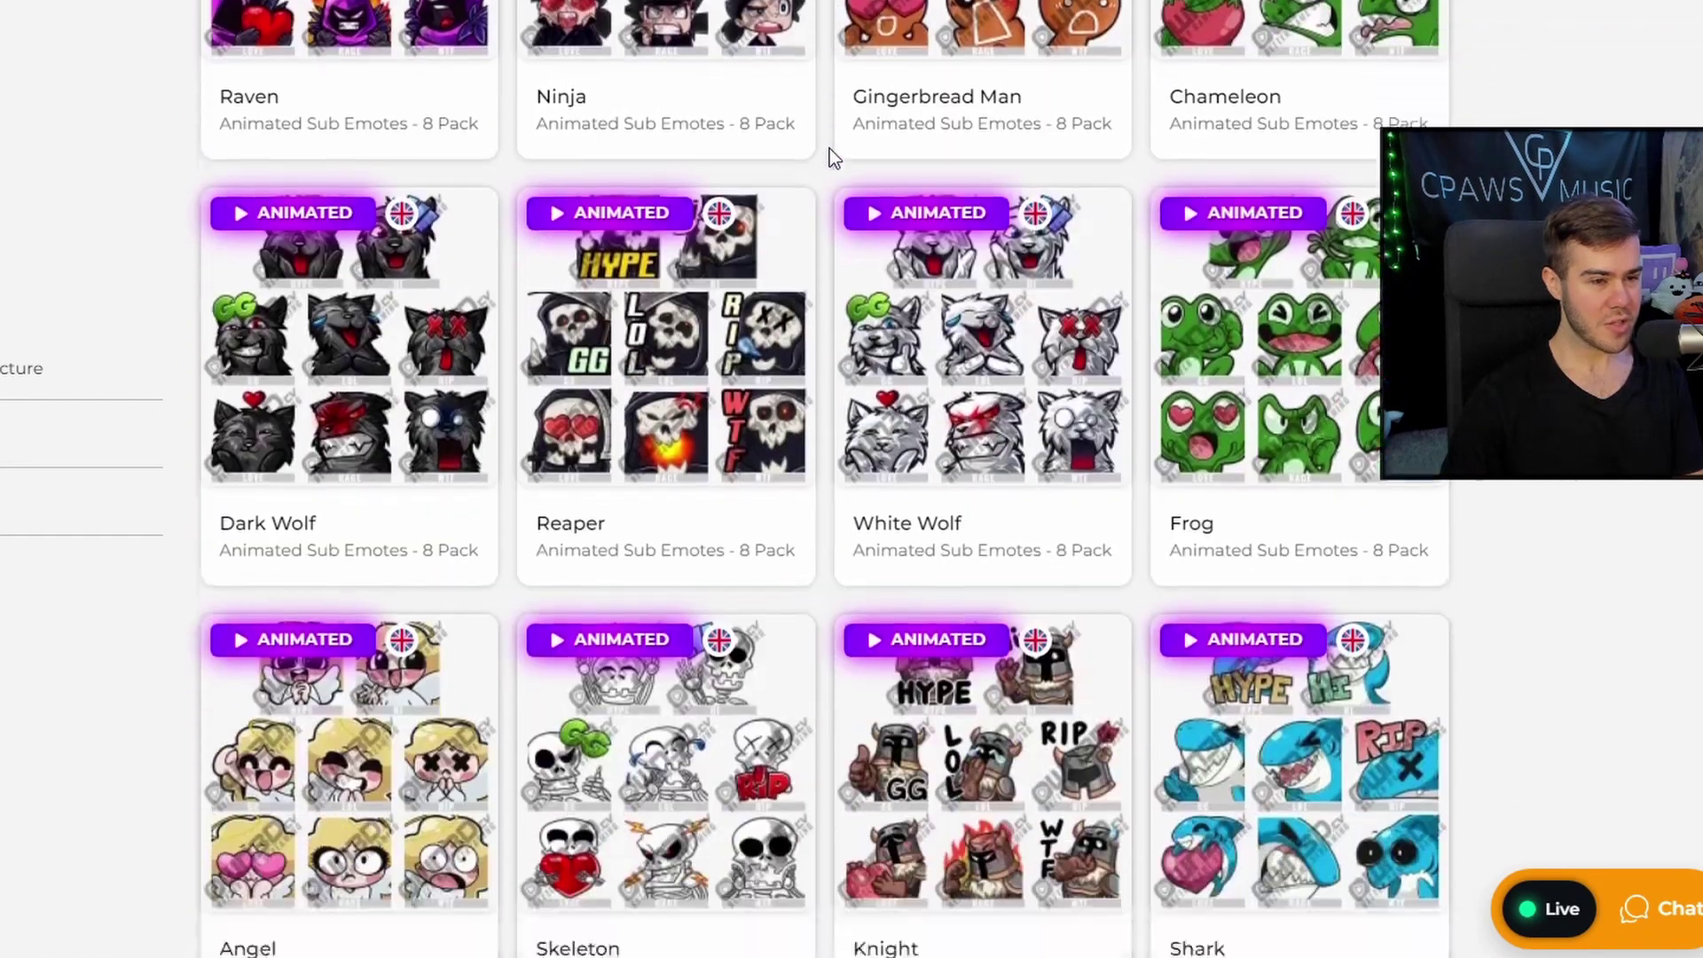
scroll(828, 149, down, 4)
scroll(829, 151, up, 3)
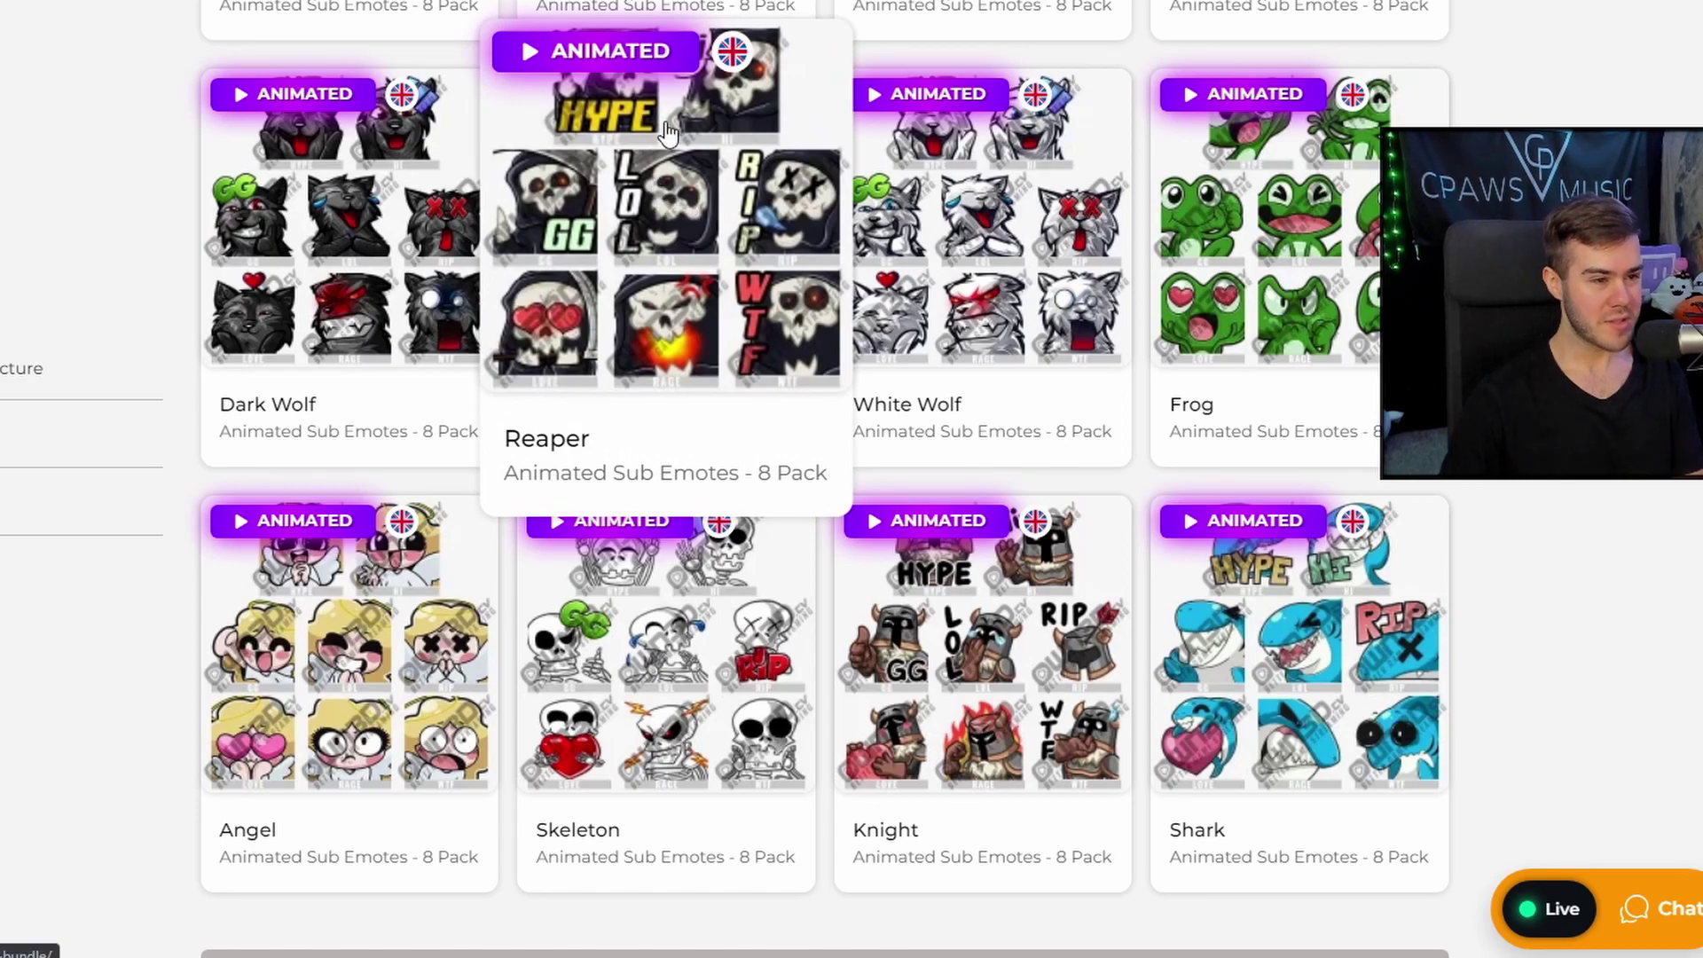
click(671, 181)
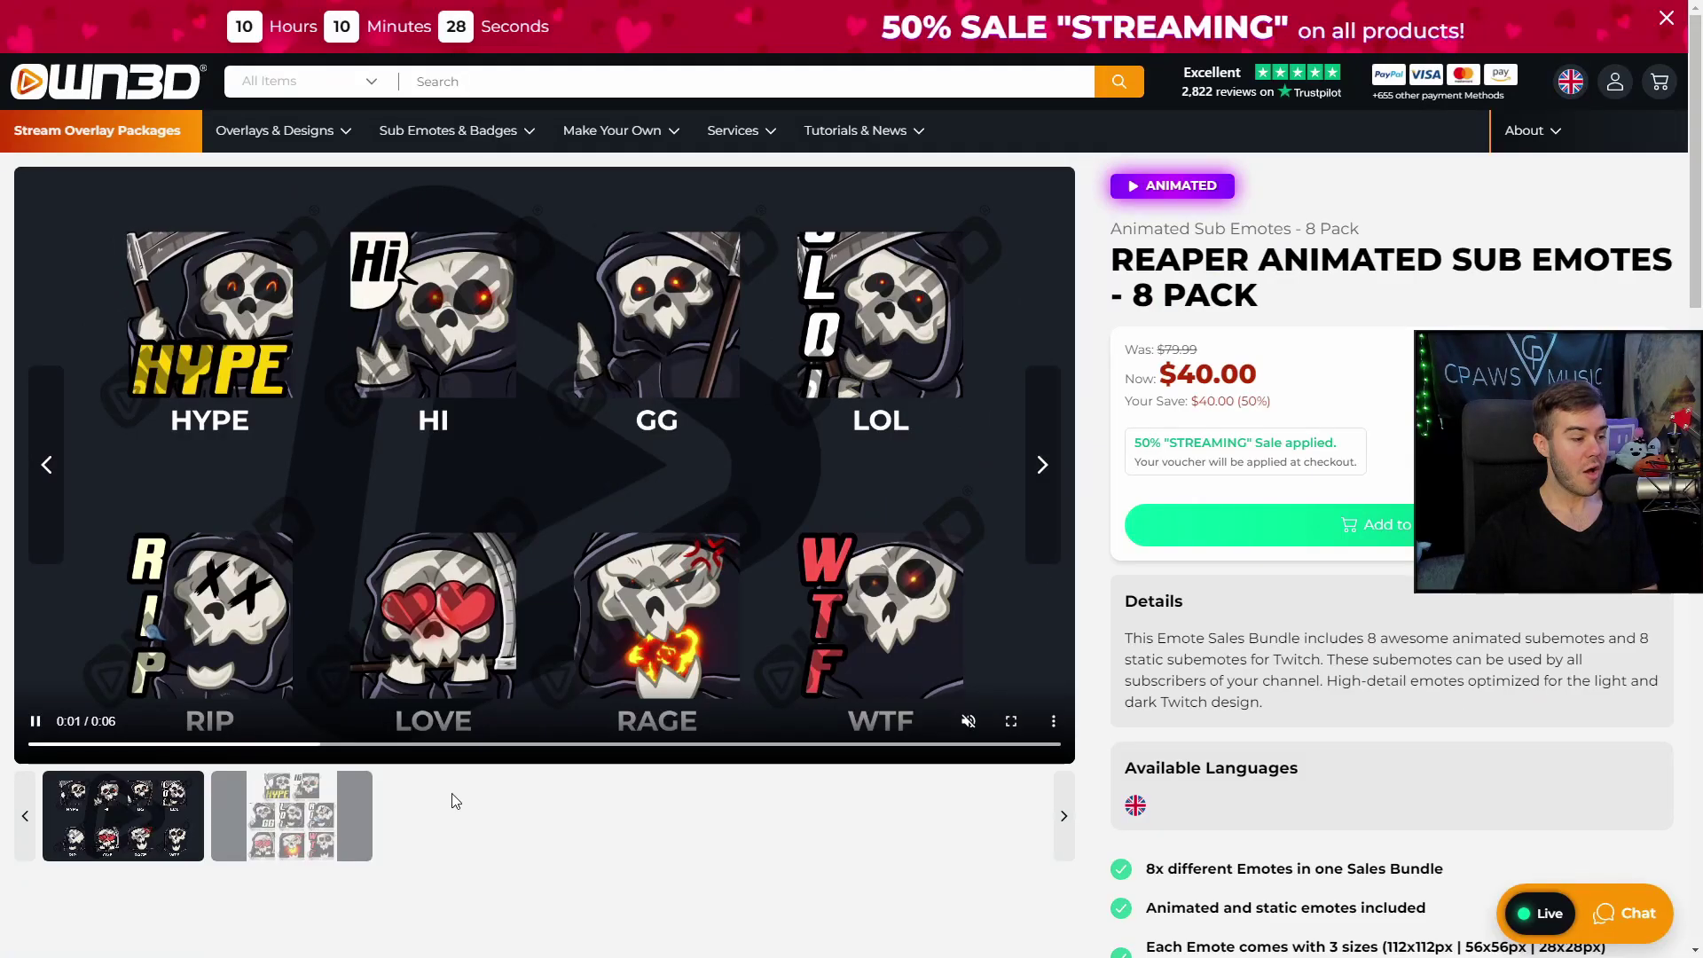
Step: Examine the Reaper pack's animated preview and its list of included features and emote sizes
click(370, 802)
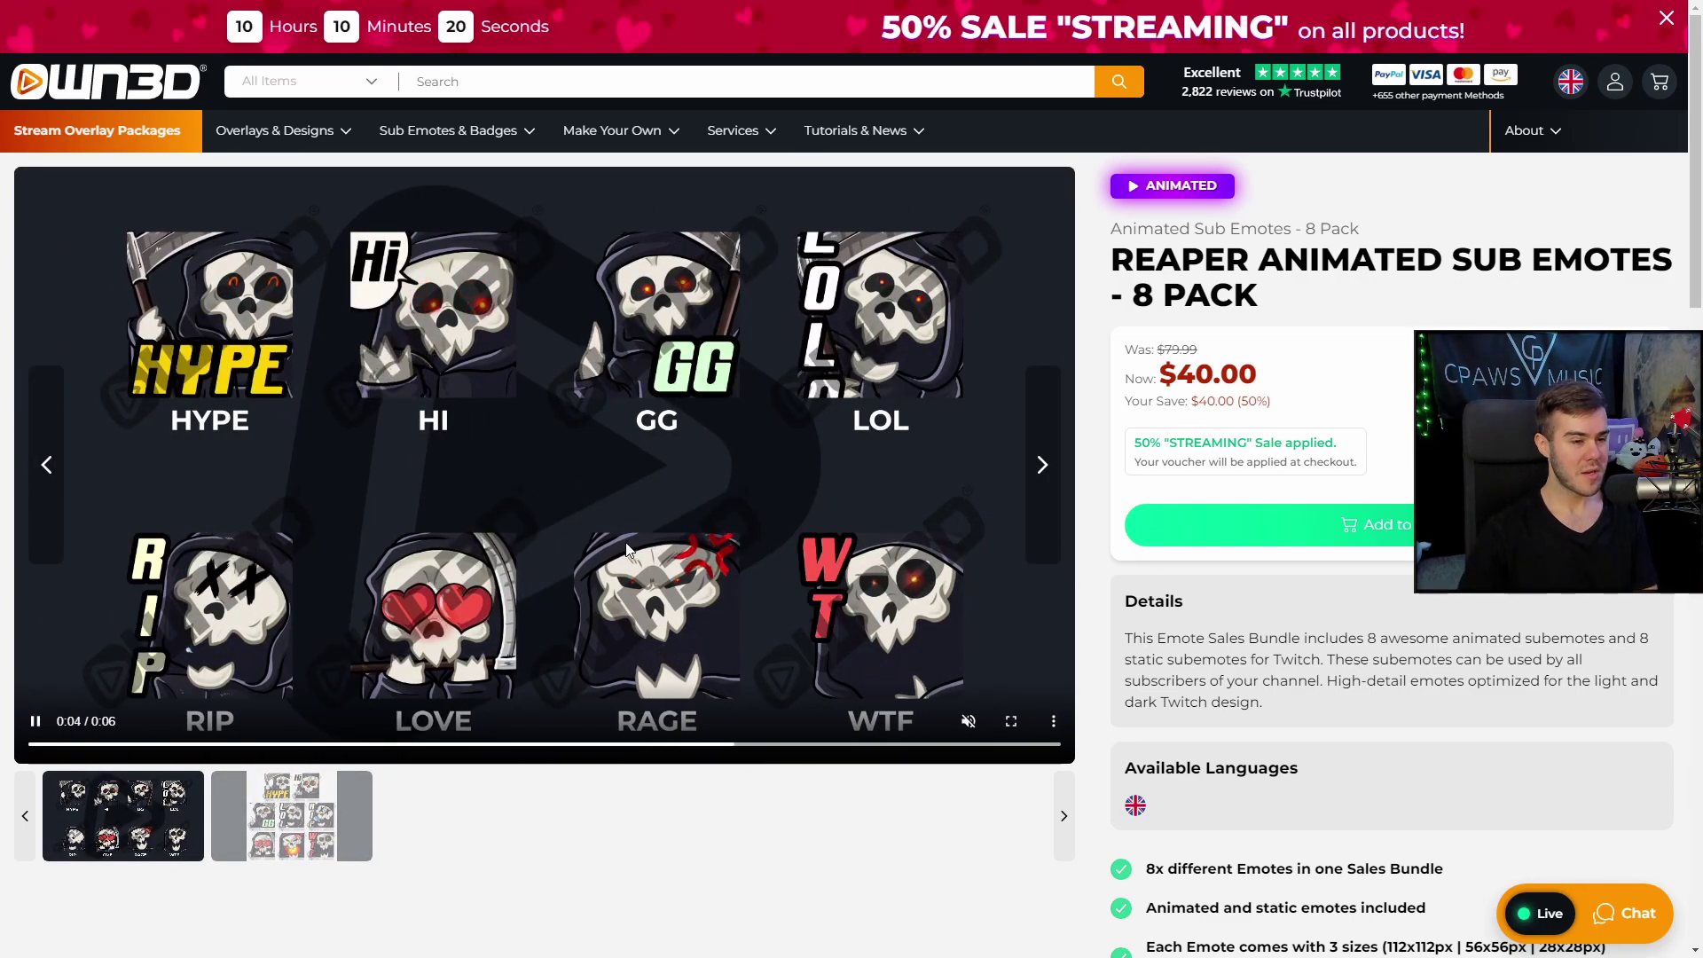
scroll(618, 546, down, 3)
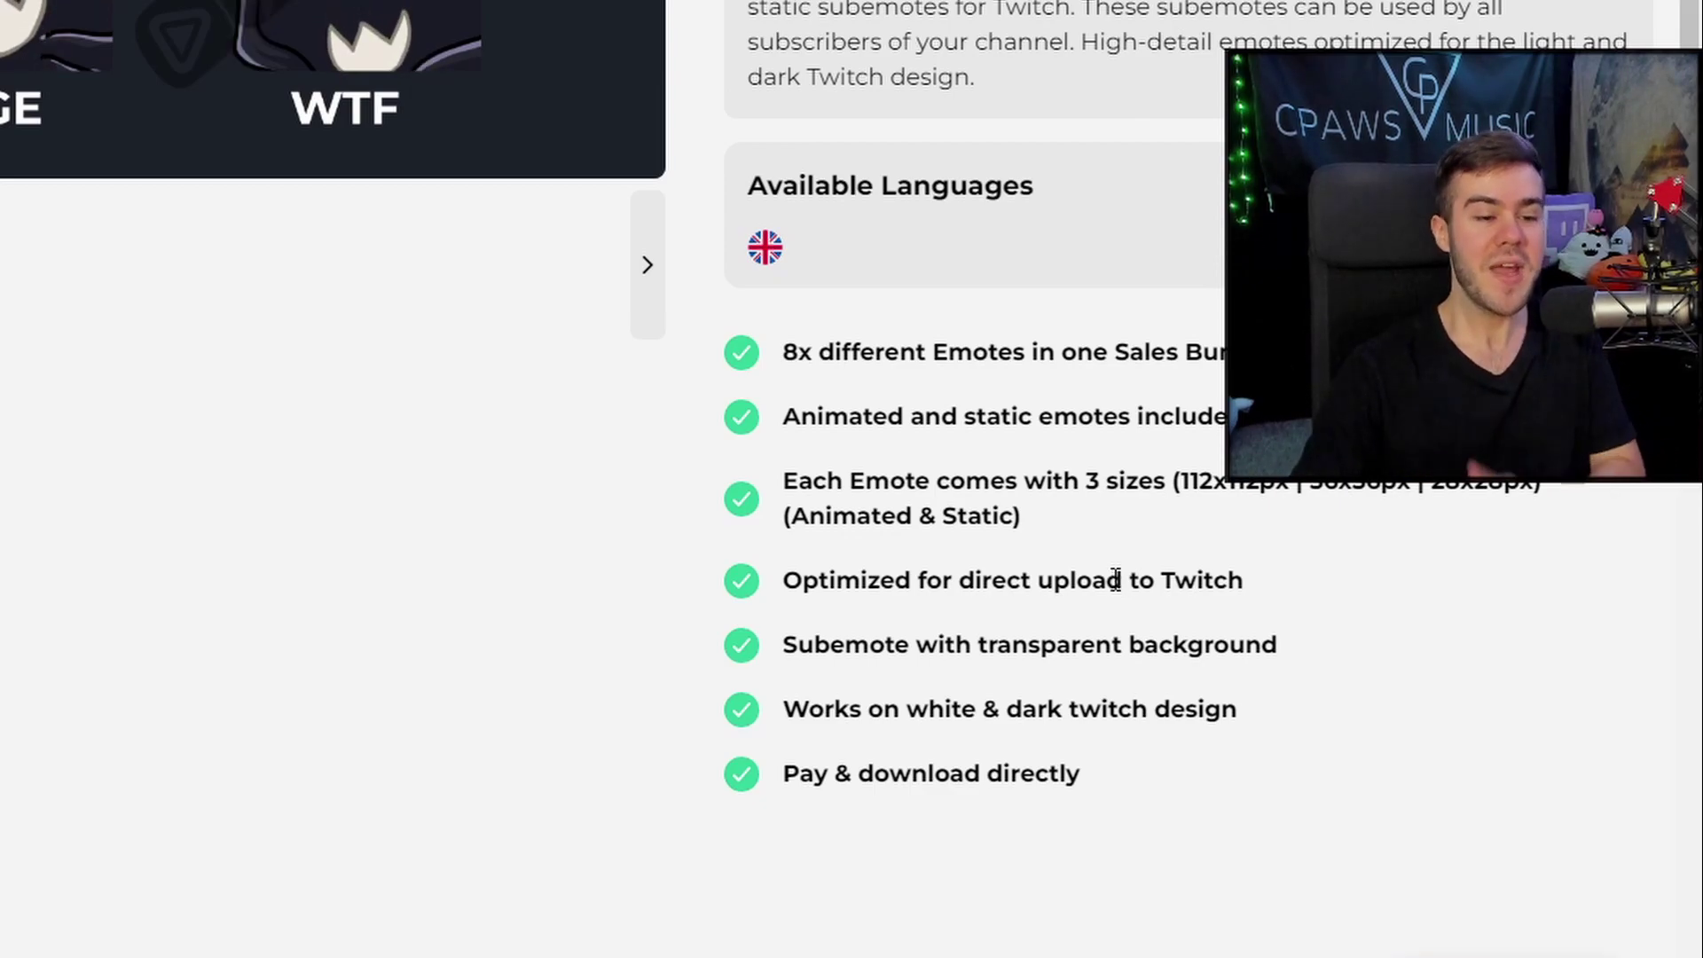
scroll(1114, 579, down, 2)
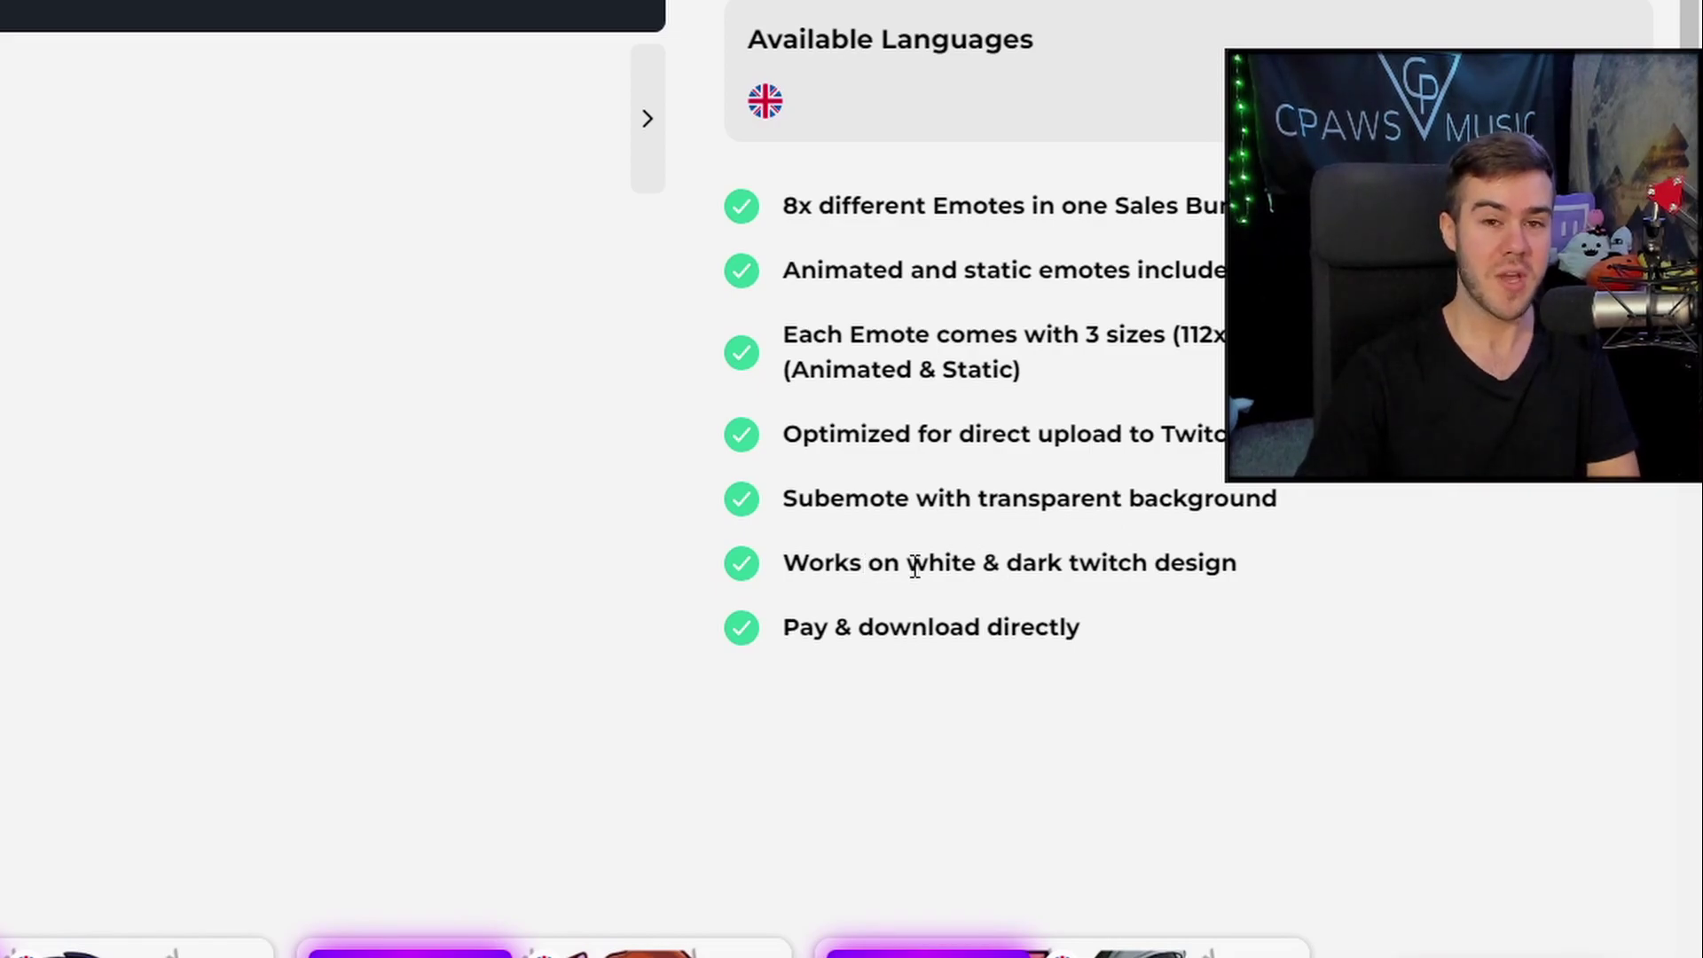
scroll(914, 568, up, 8)
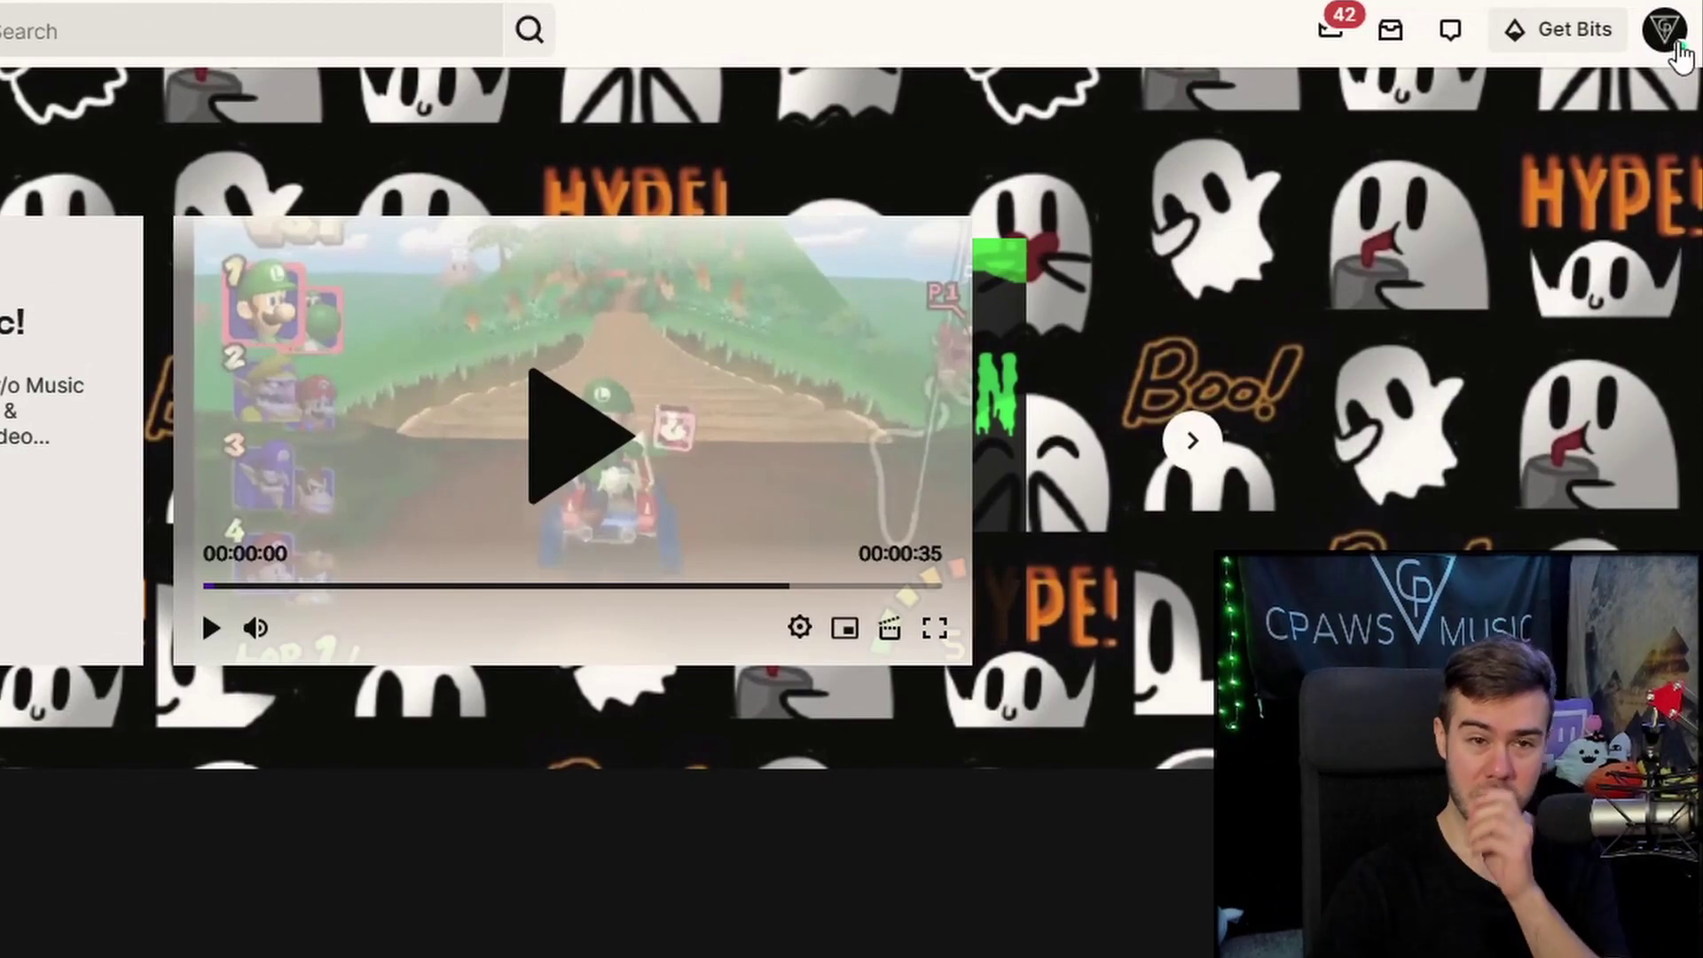
Step: Switch to Twitch and open the Emotes page under Viewer Rewards in the Creator Dashboard
click(1680, 25)
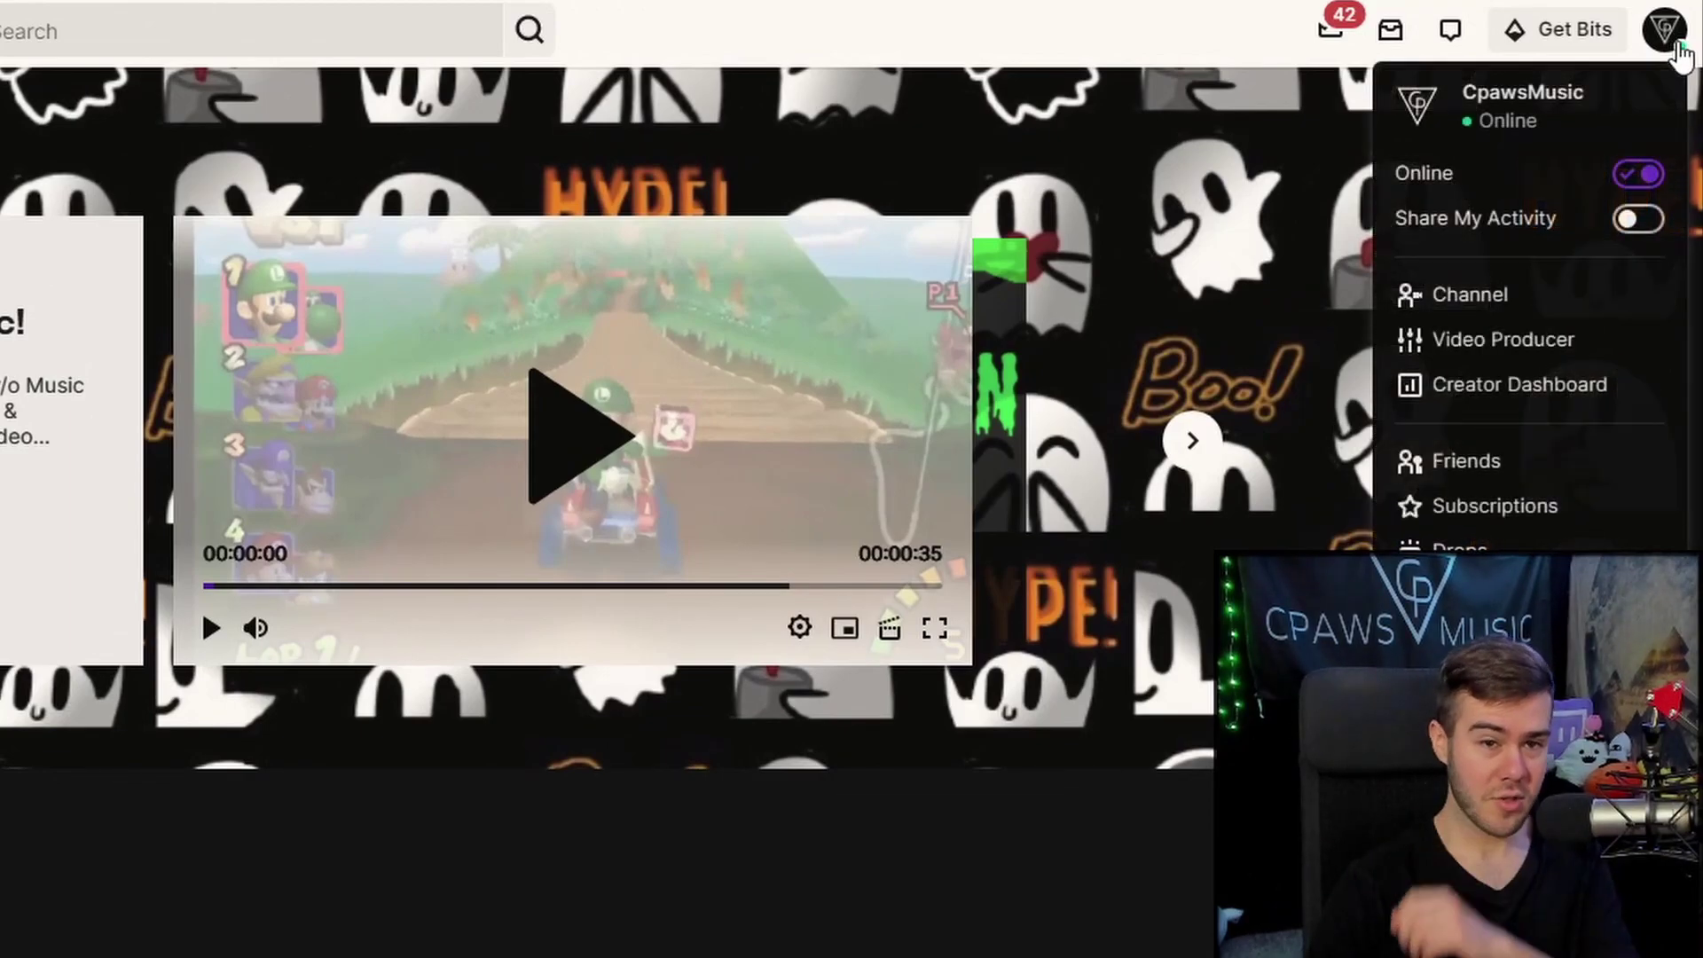
click(1532, 385)
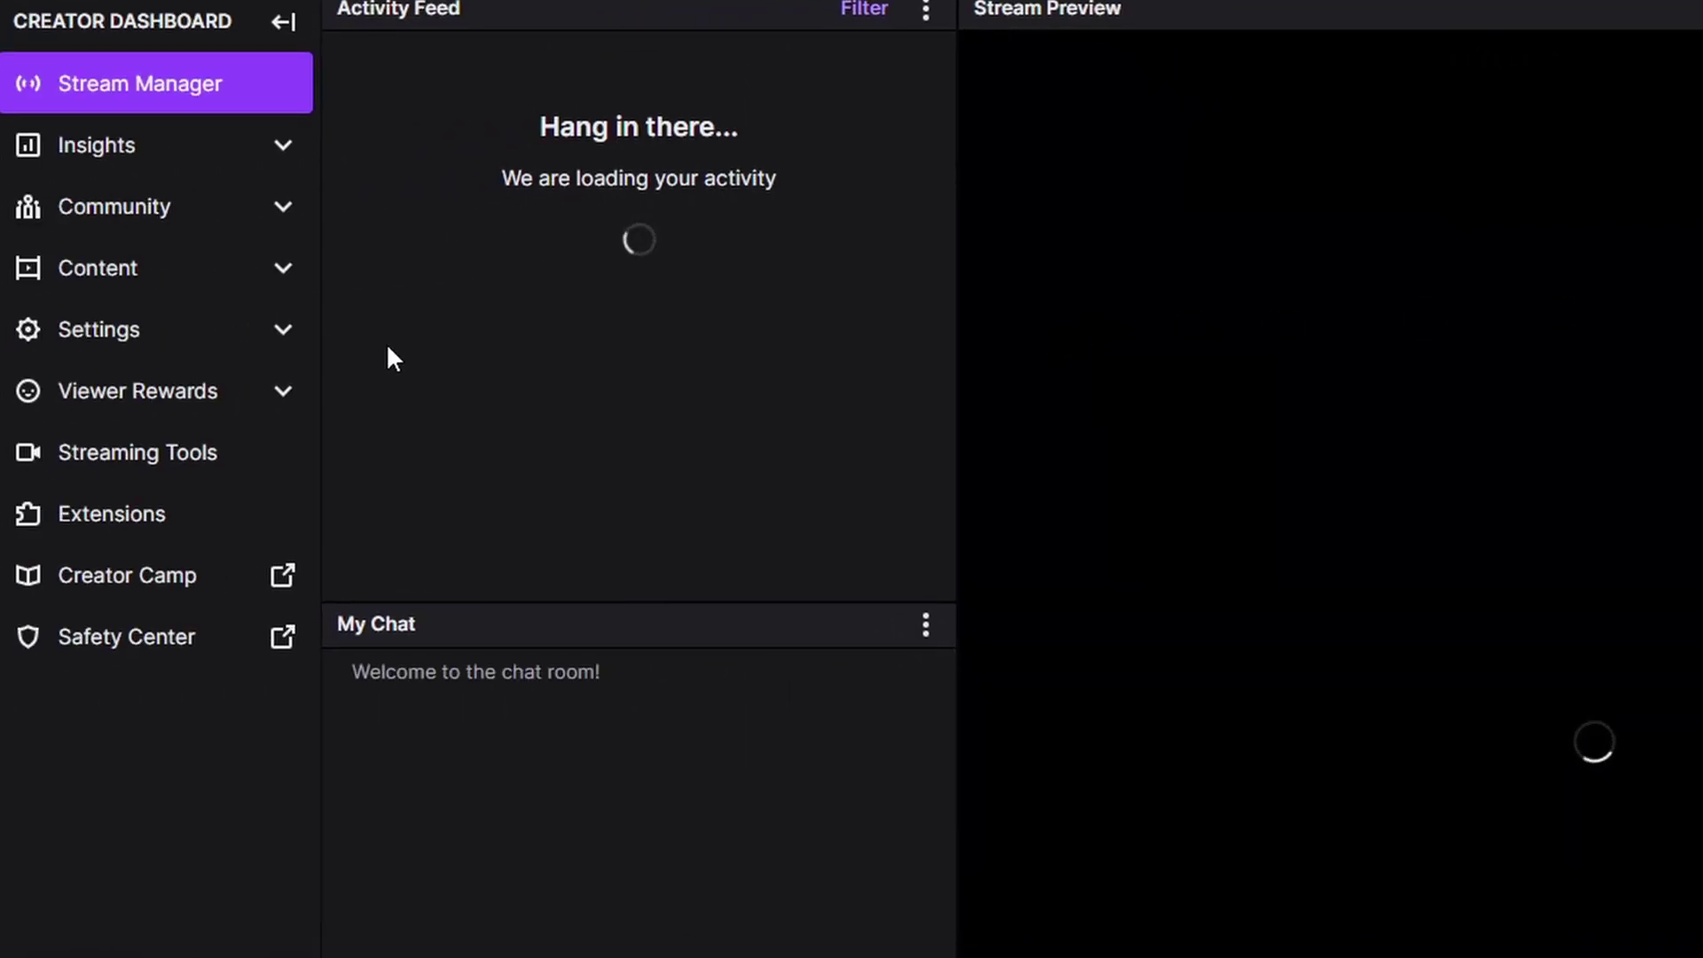
click(219, 408)
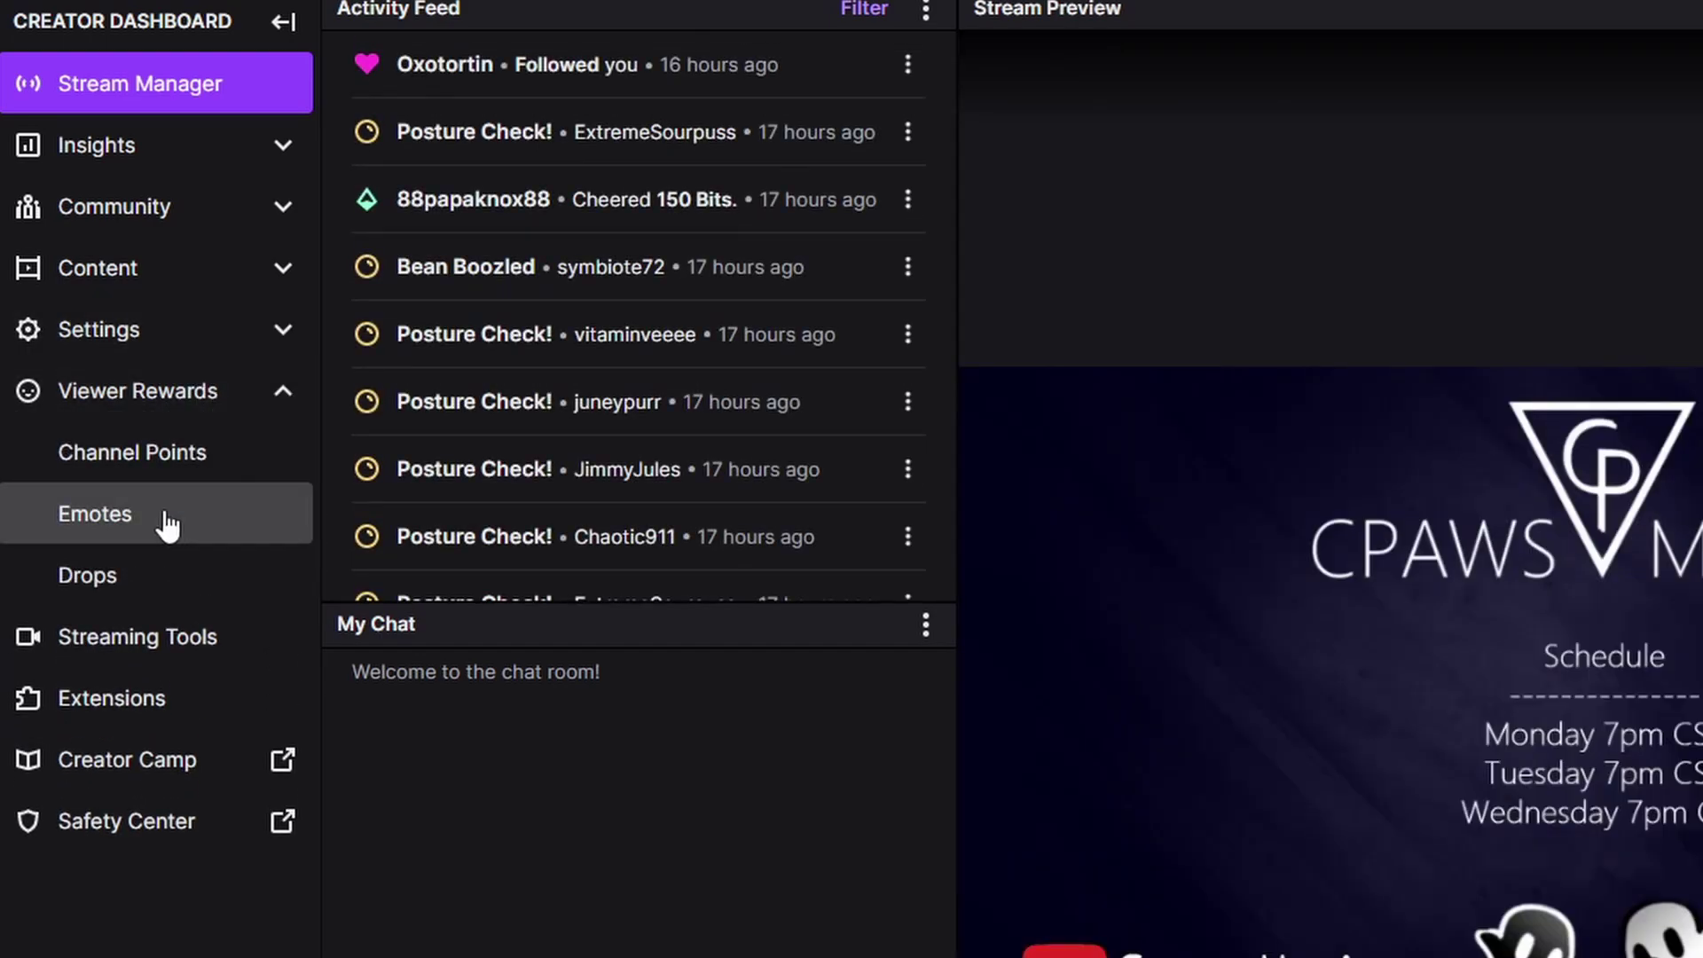
click(167, 525)
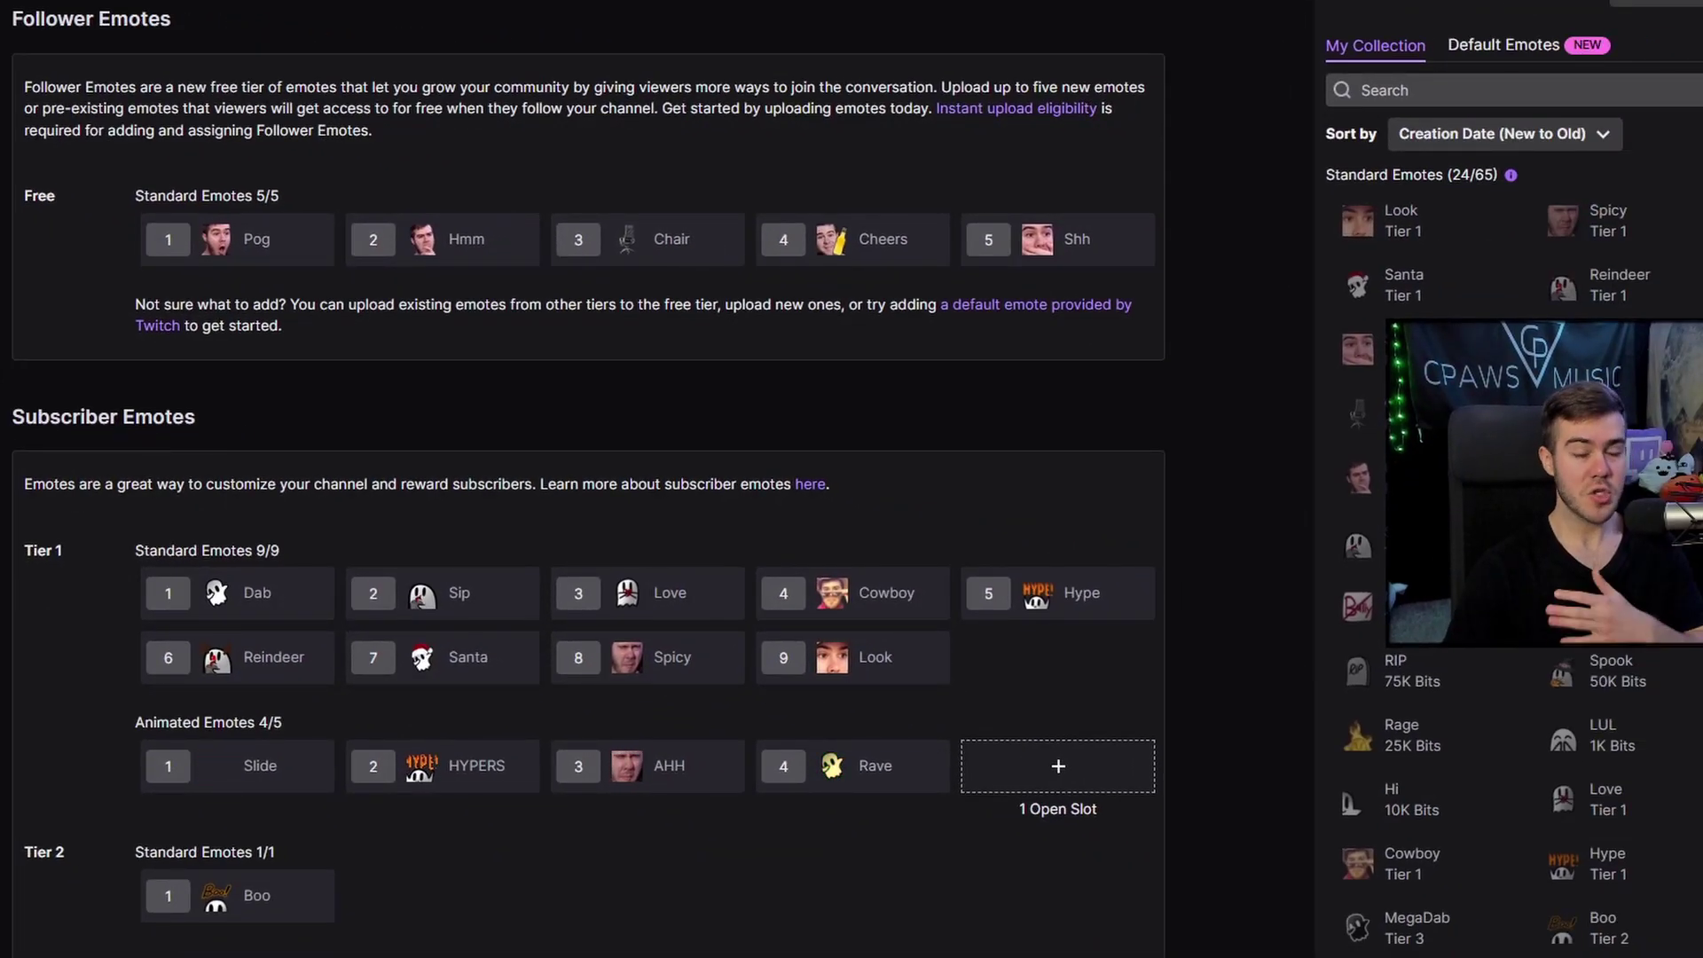
Step: Start adding an animated emote to the open Tier 1 subscriber slot, viewing Easy Animate and returning to Upload GIF
scroll(191, 307, down, 1)
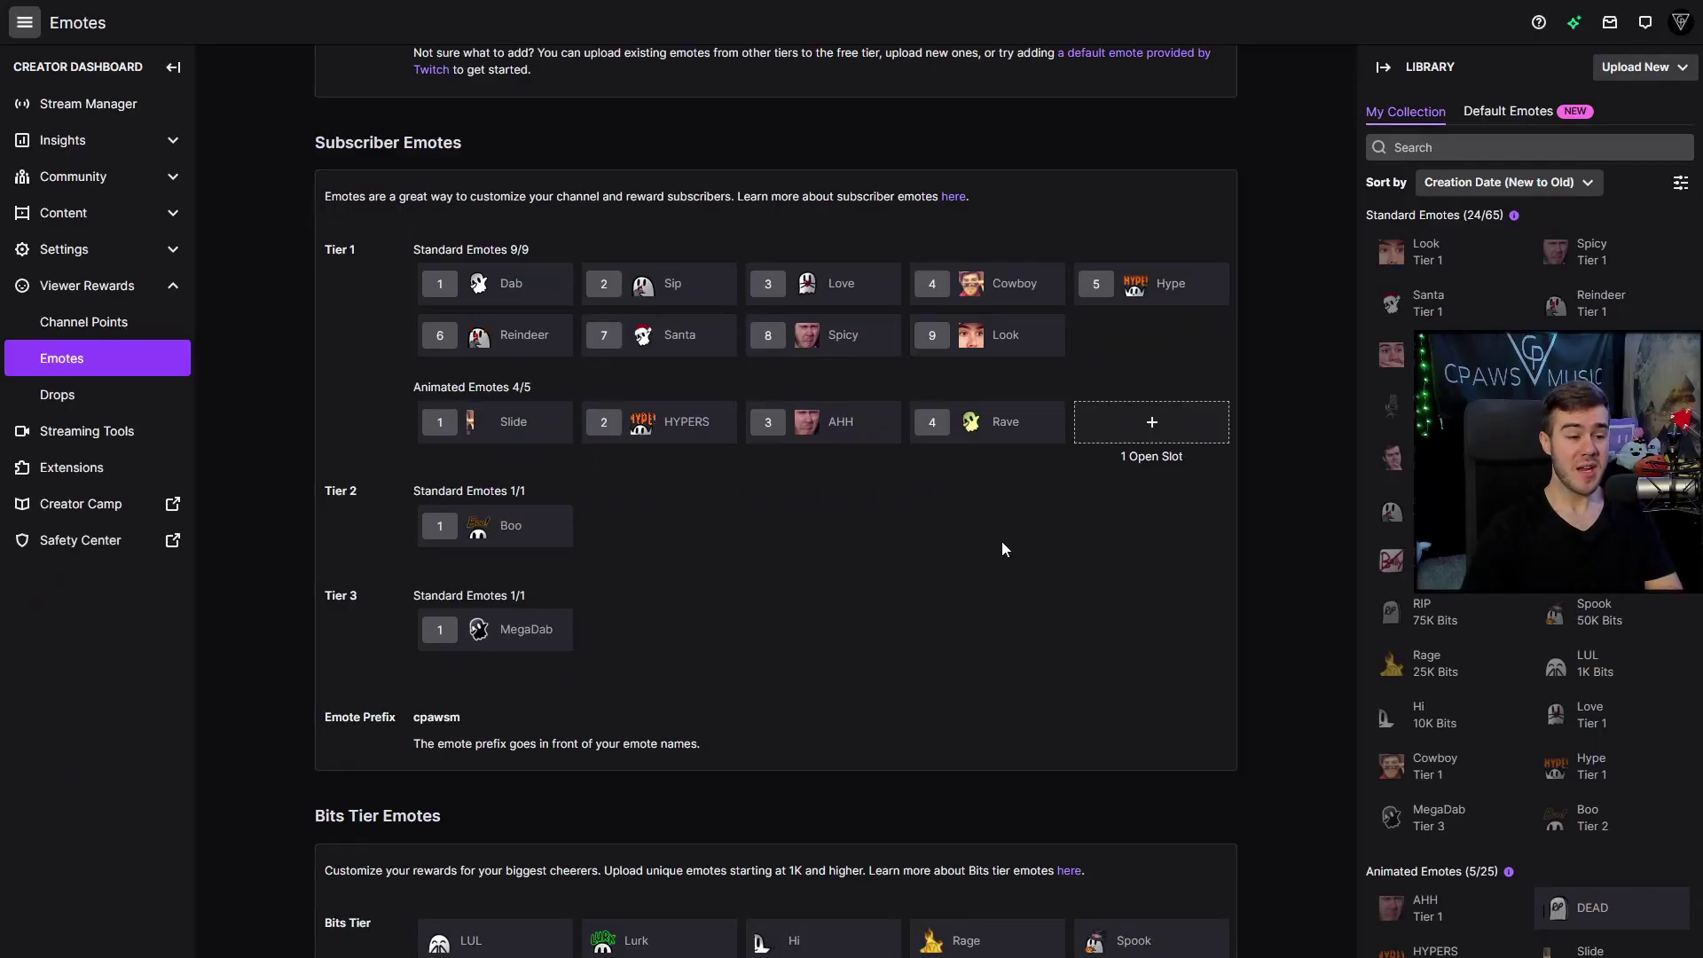
click(1158, 426)
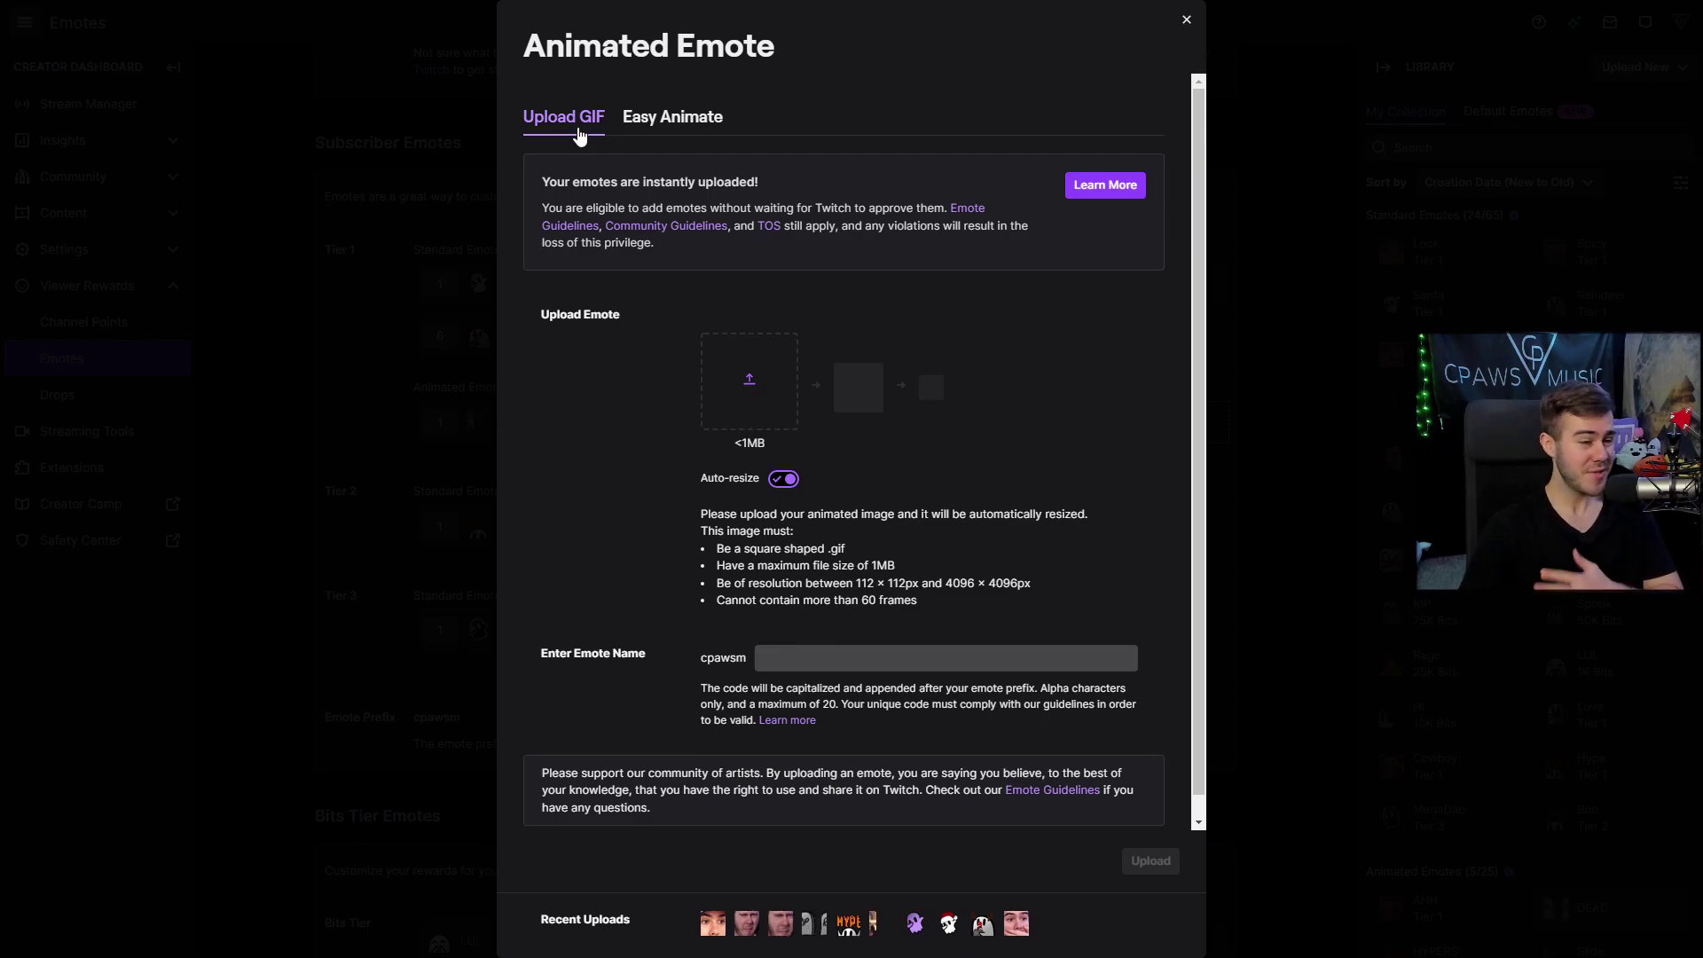
click(672, 129)
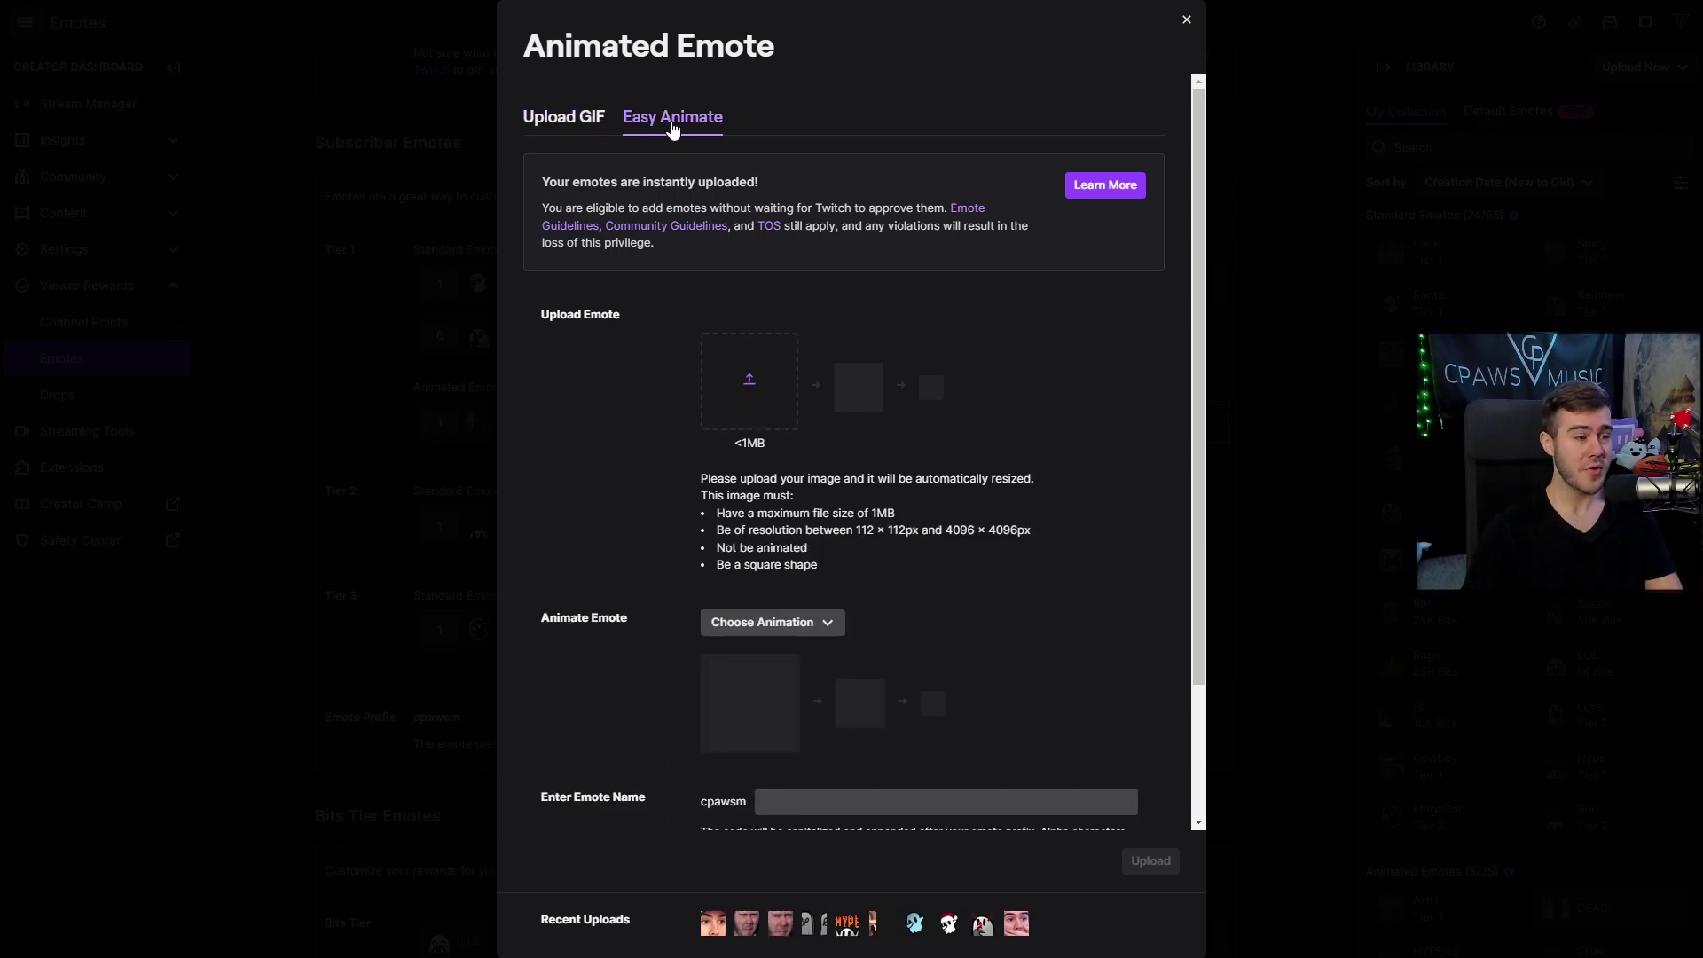
click(568, 121)
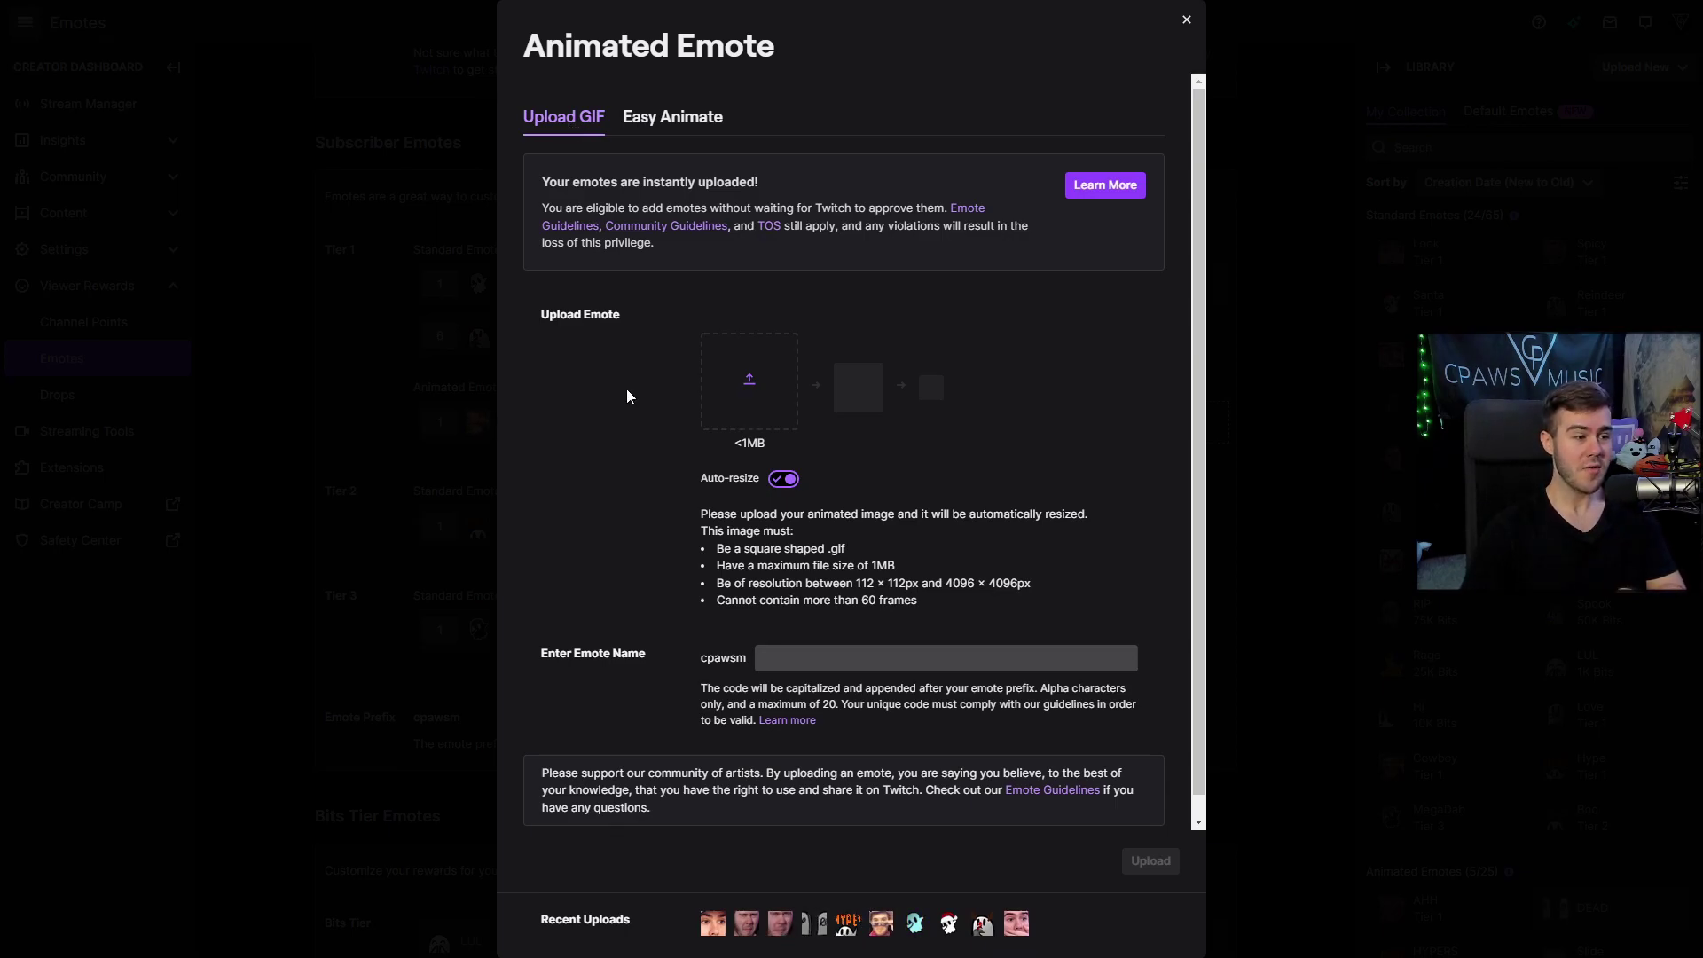
click(750, 383)
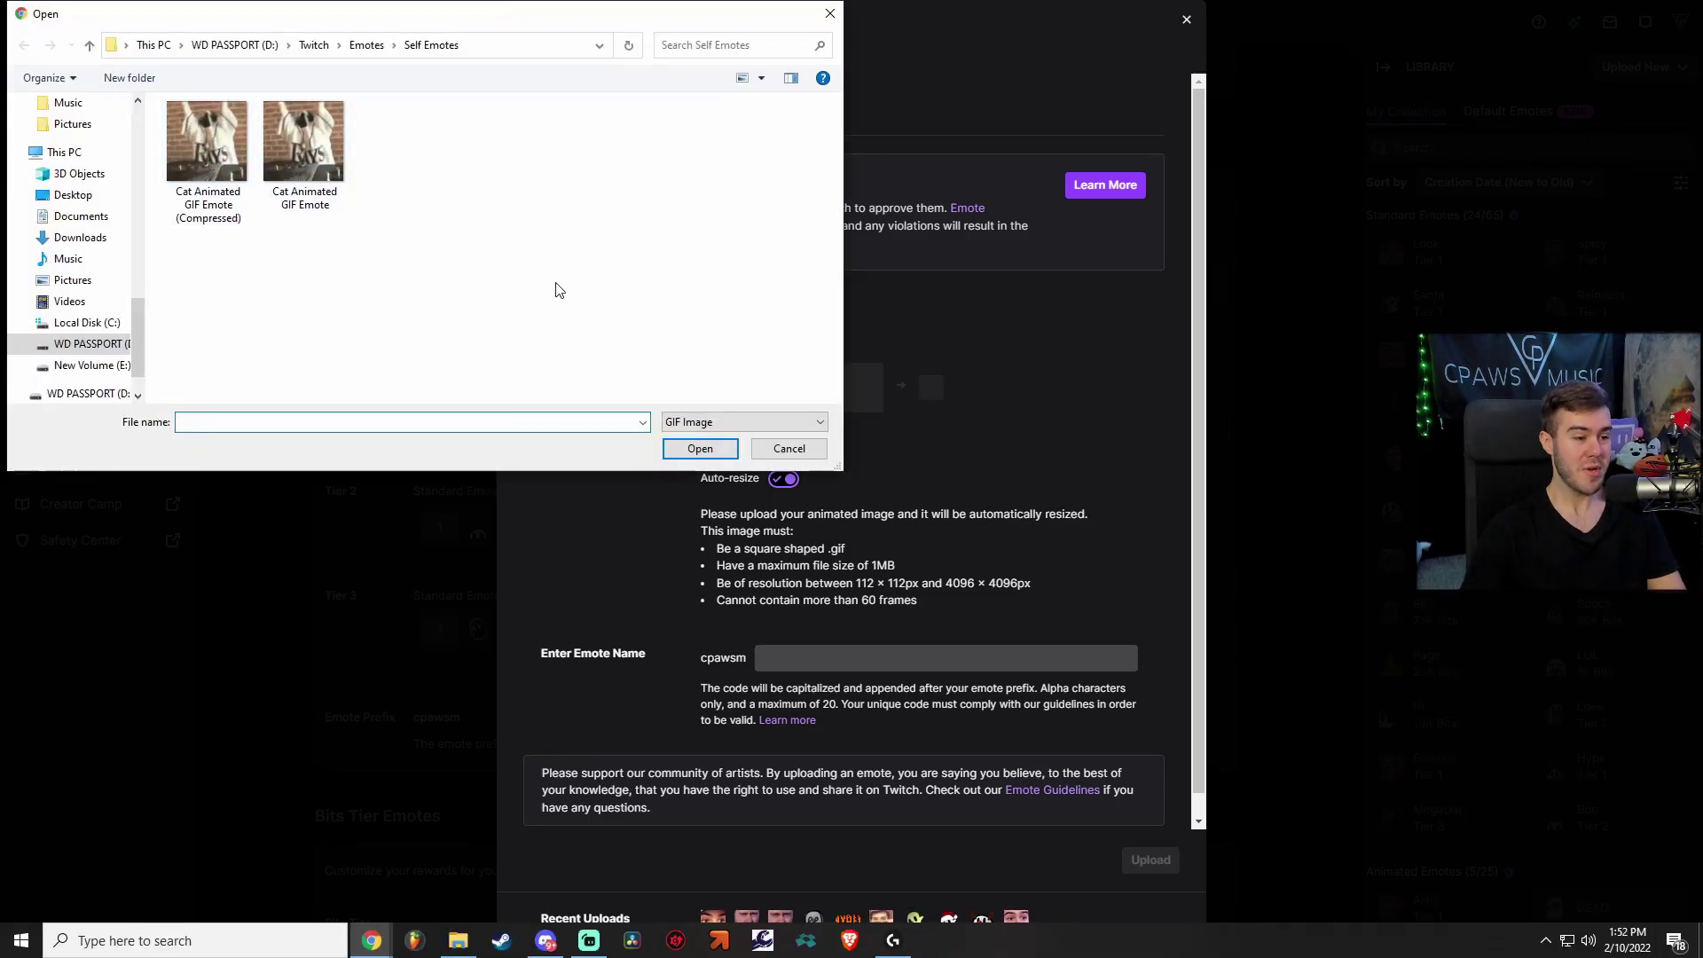
click(788, 448)
click(763, 661)
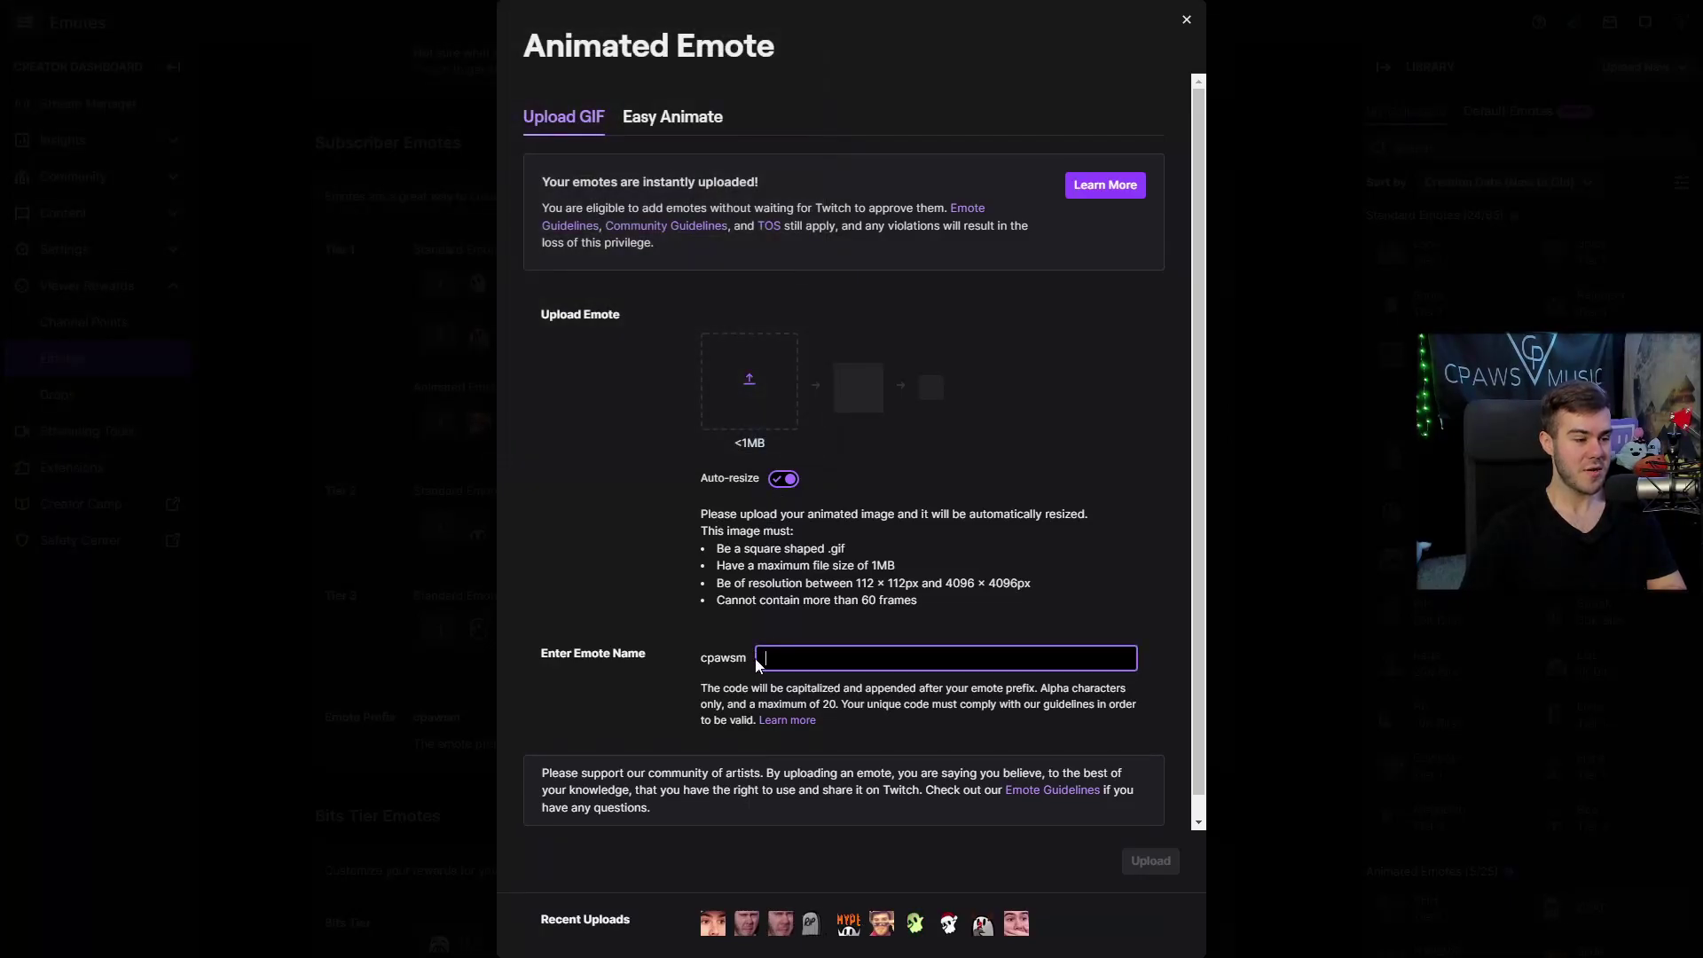
scroll(982, 741, down, 1)
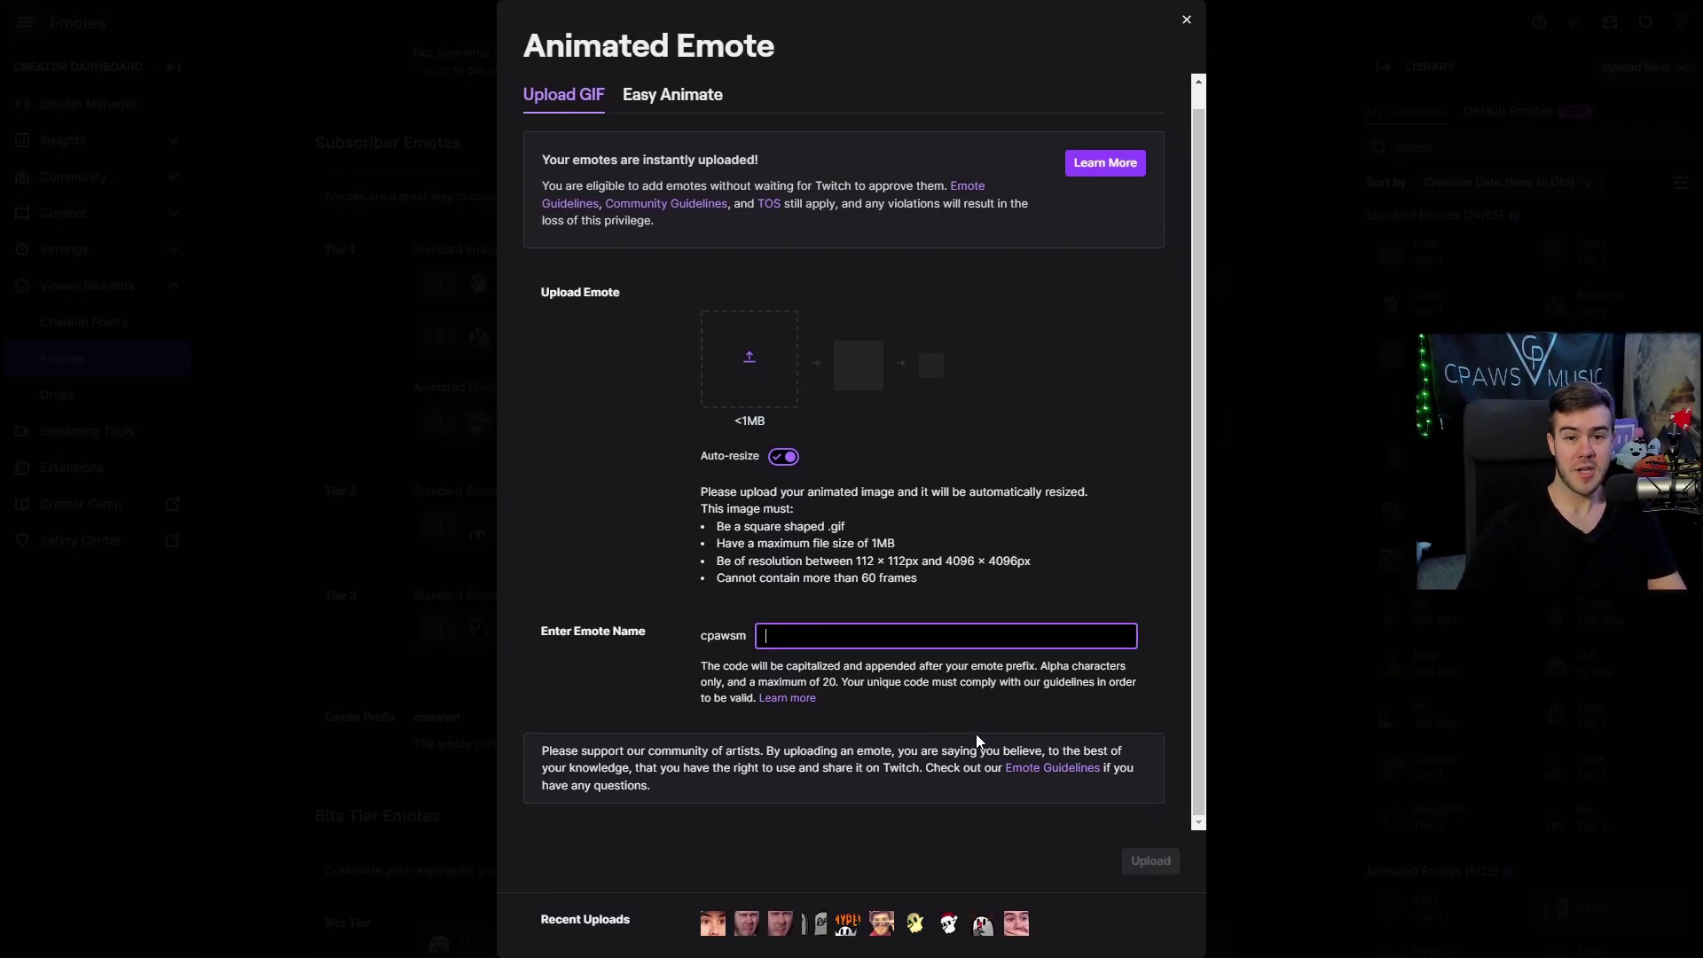
scroll(635, 555, up, 1)
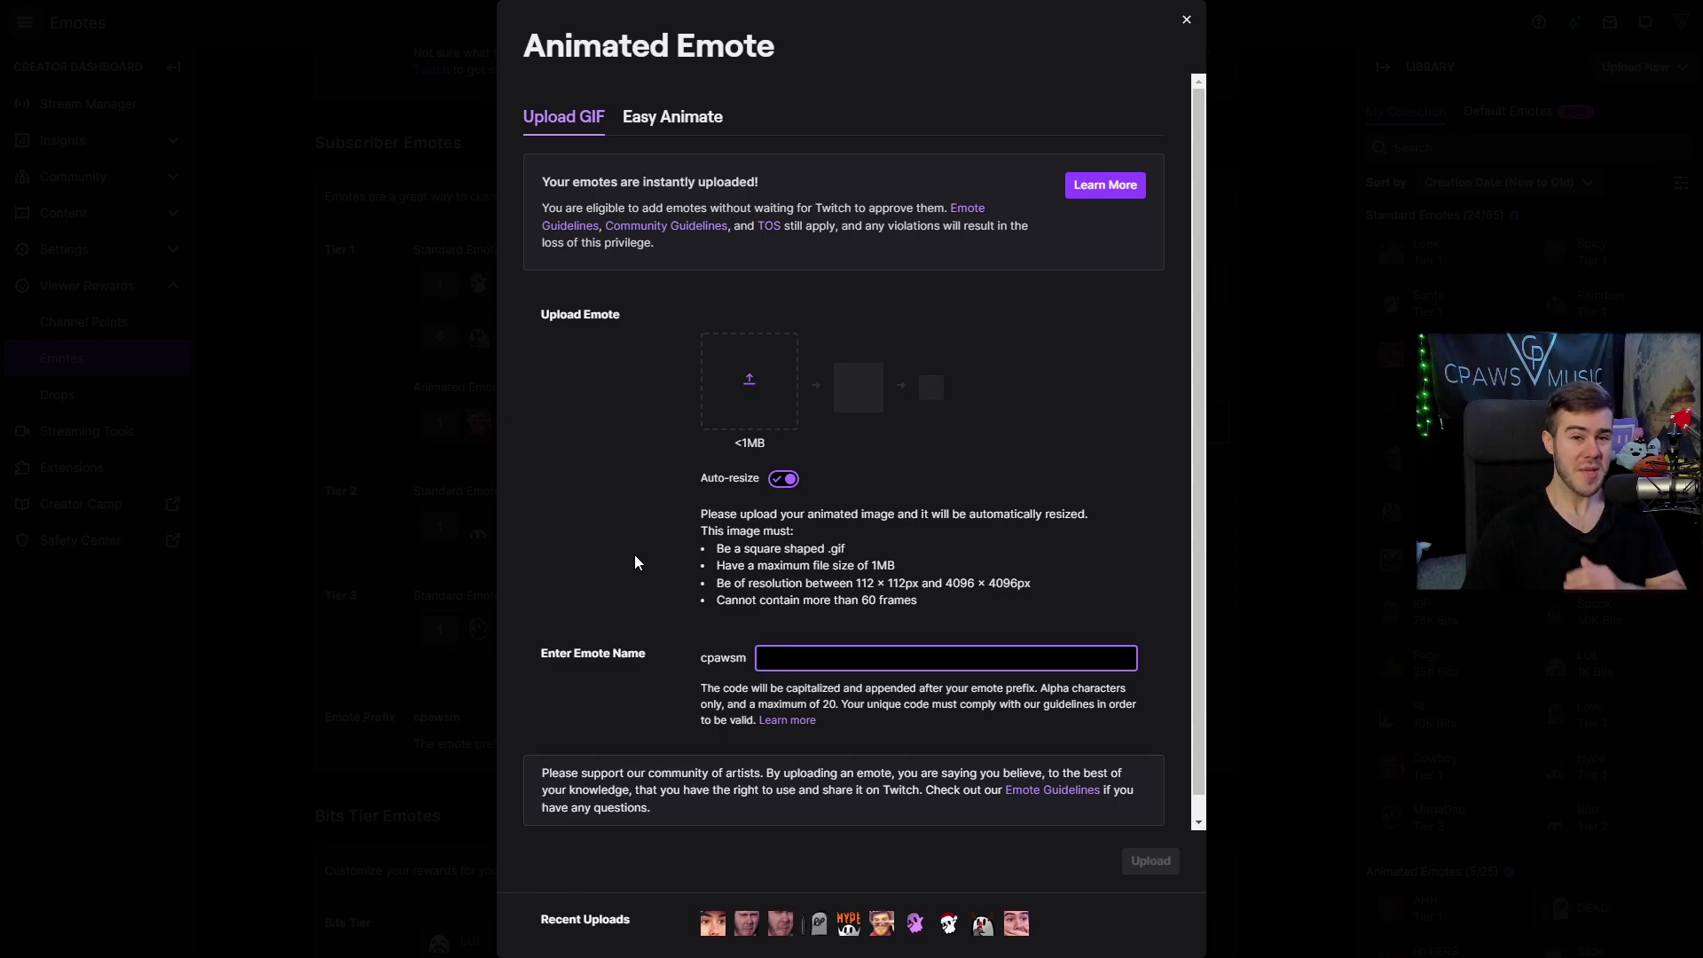
click(635, 555)
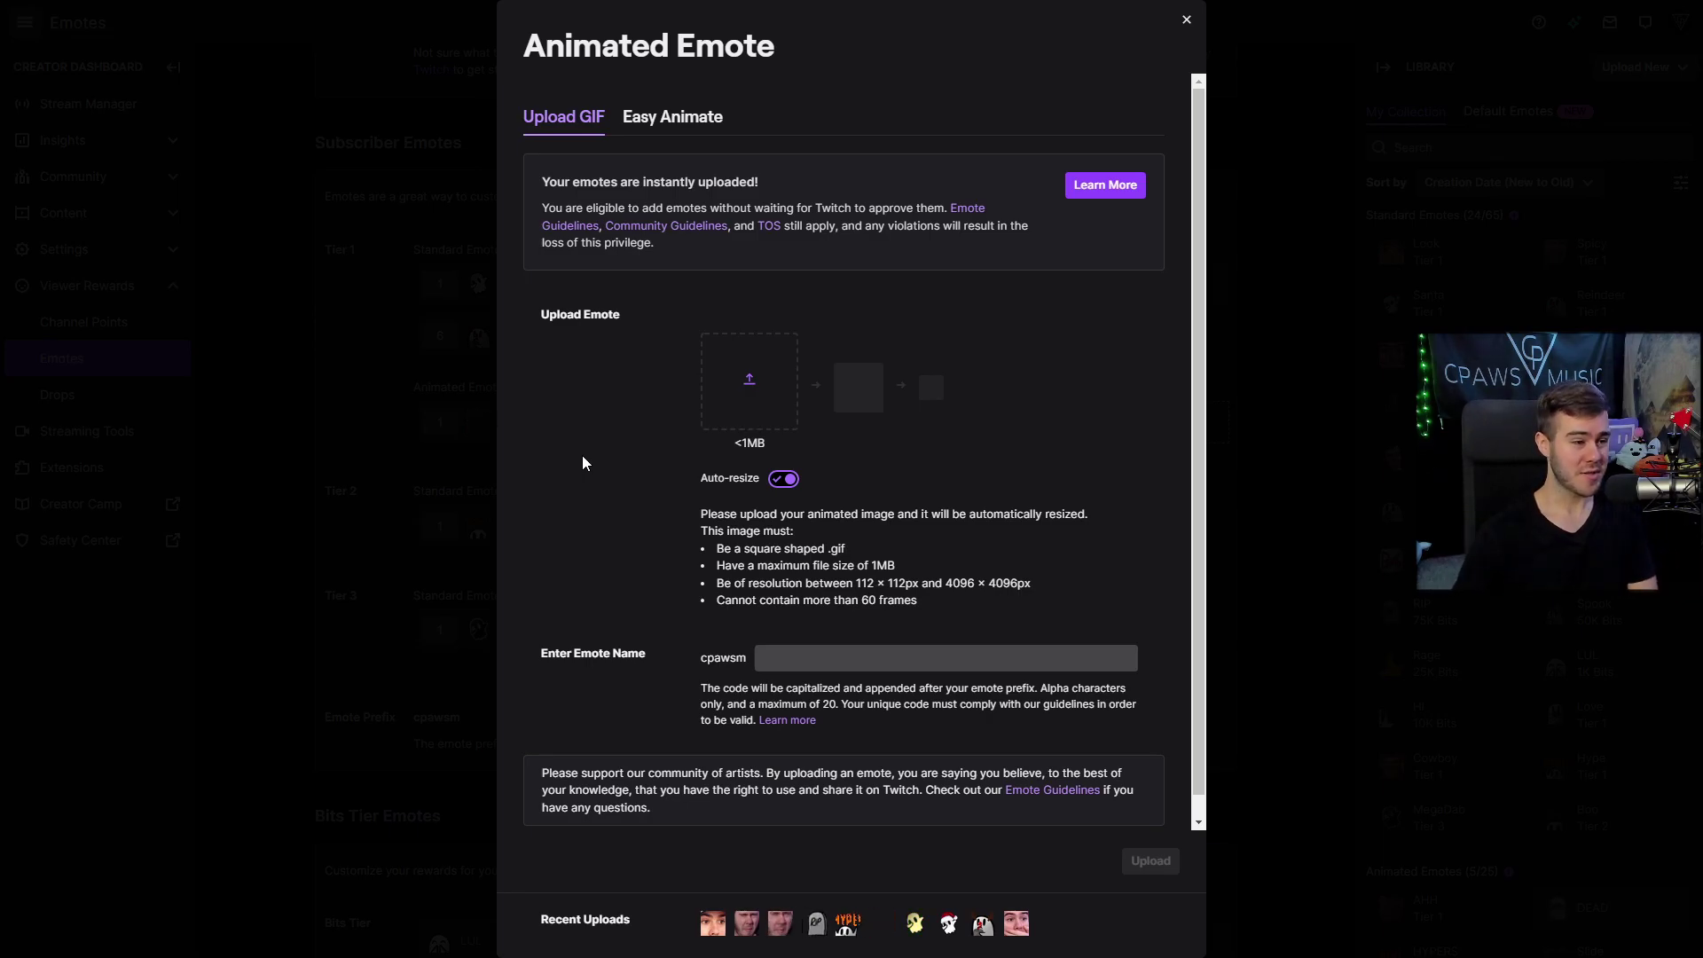
Step: Load the file "Cat Animated GIF Emote (Compressed)" as the animated emote image
click(771, 390)
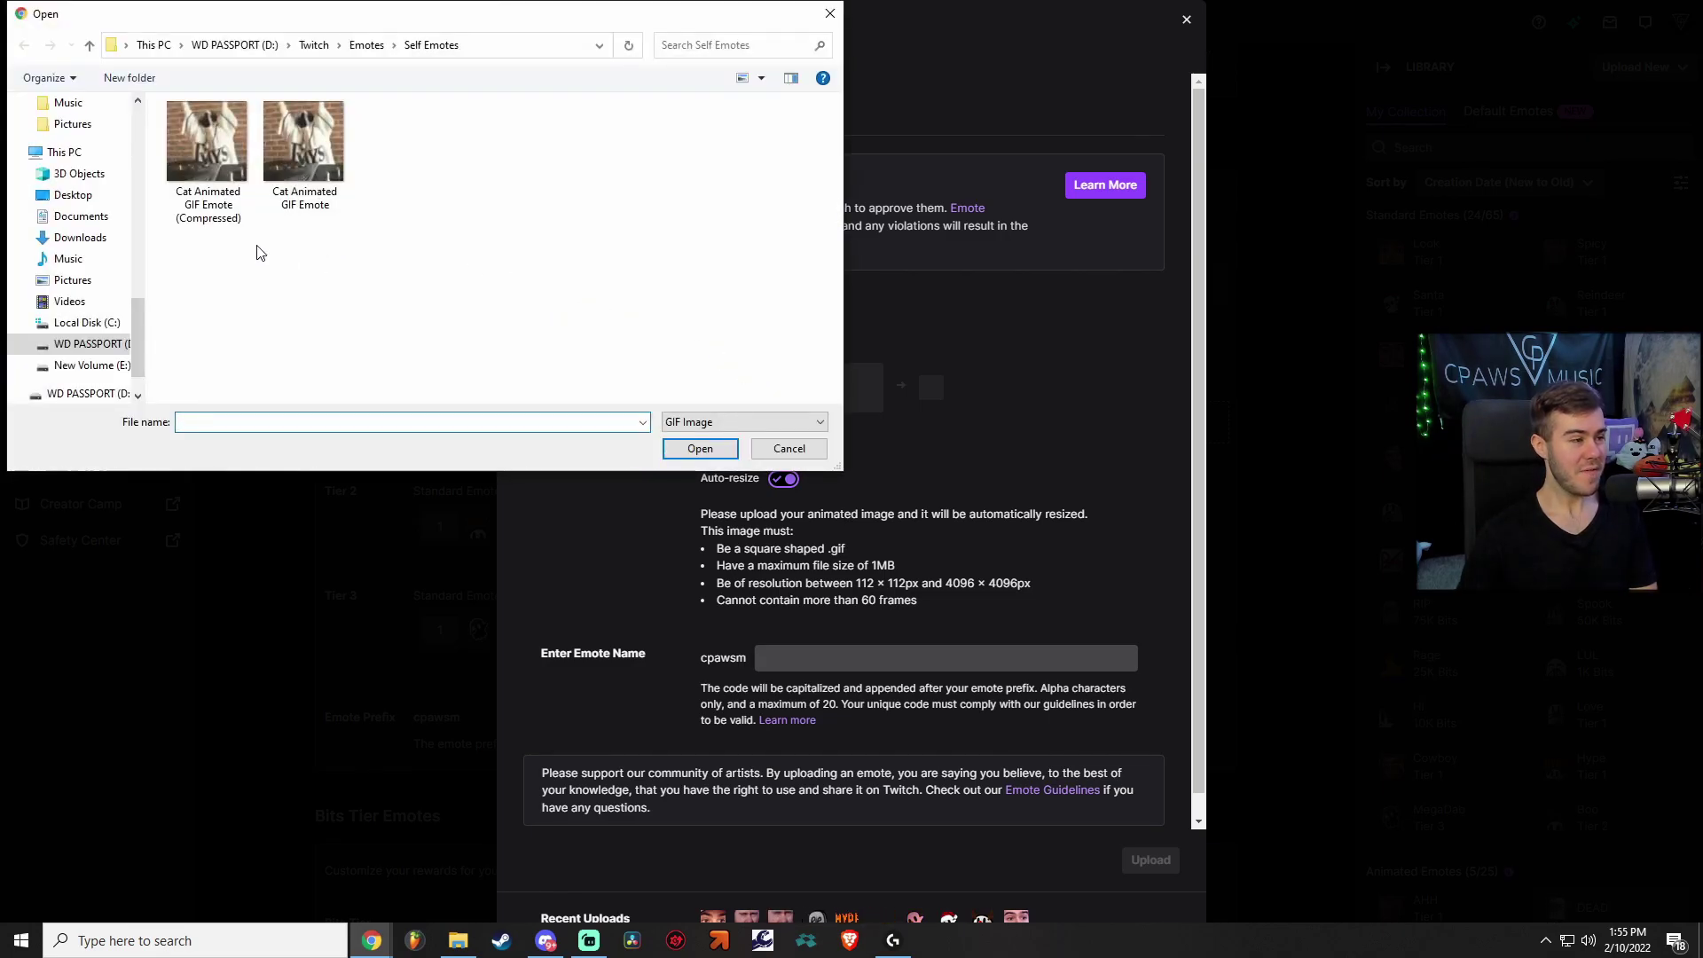
click(211, 181)
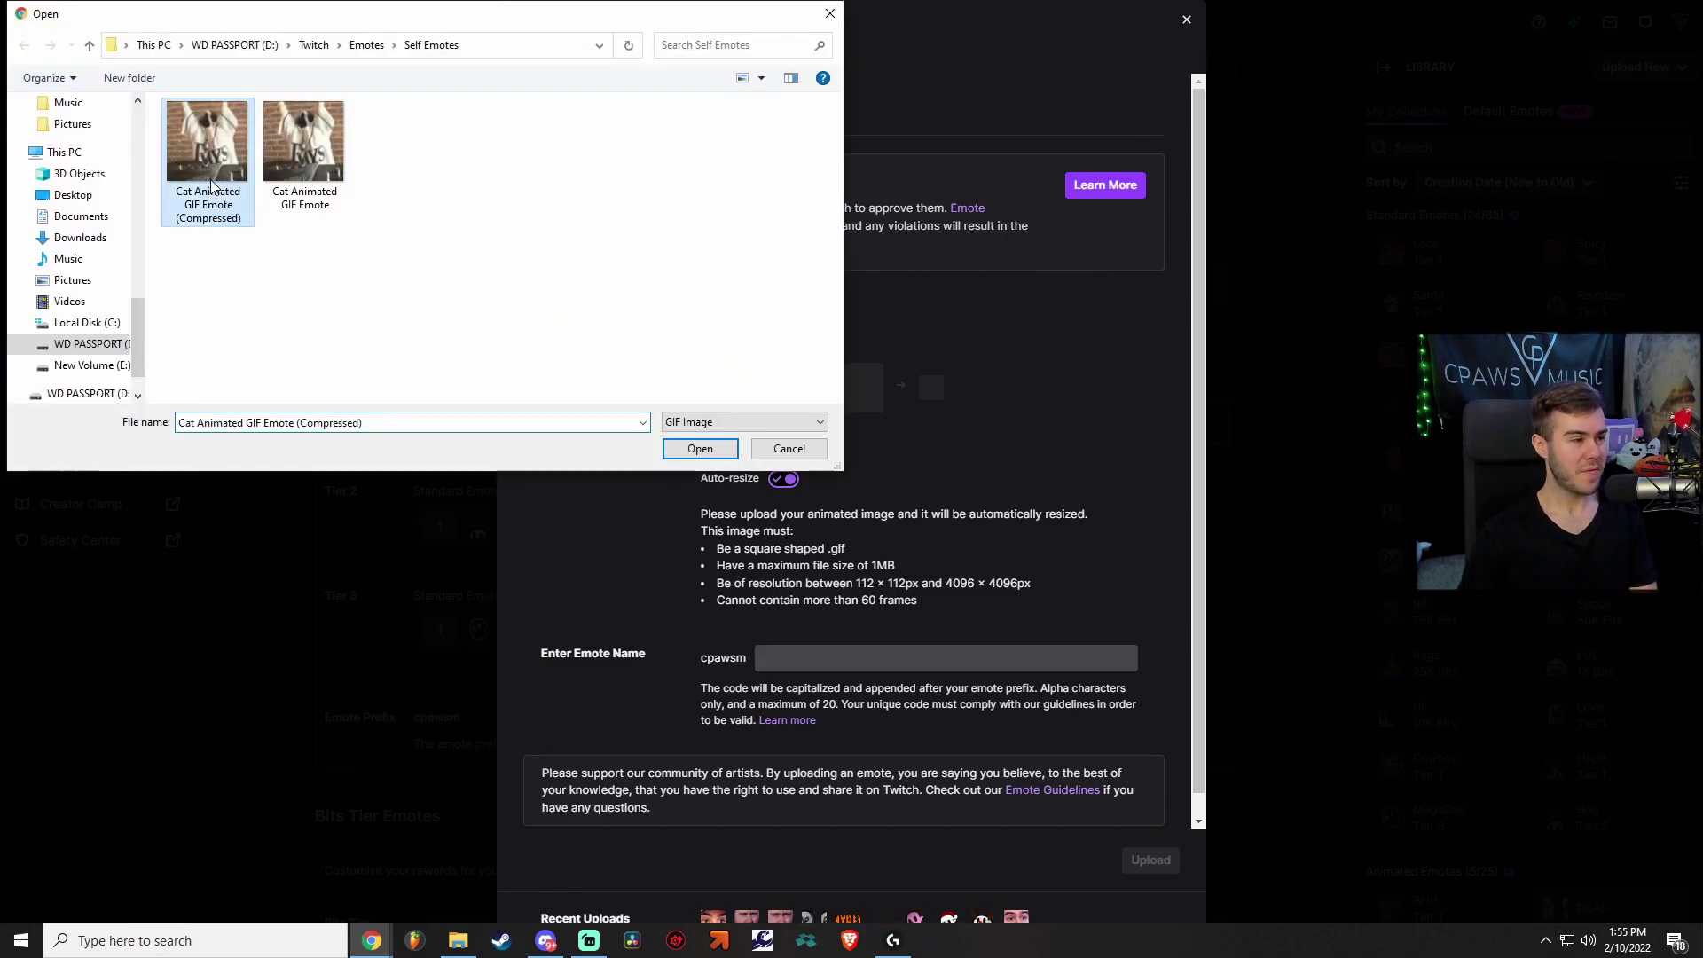
click(701, 449)
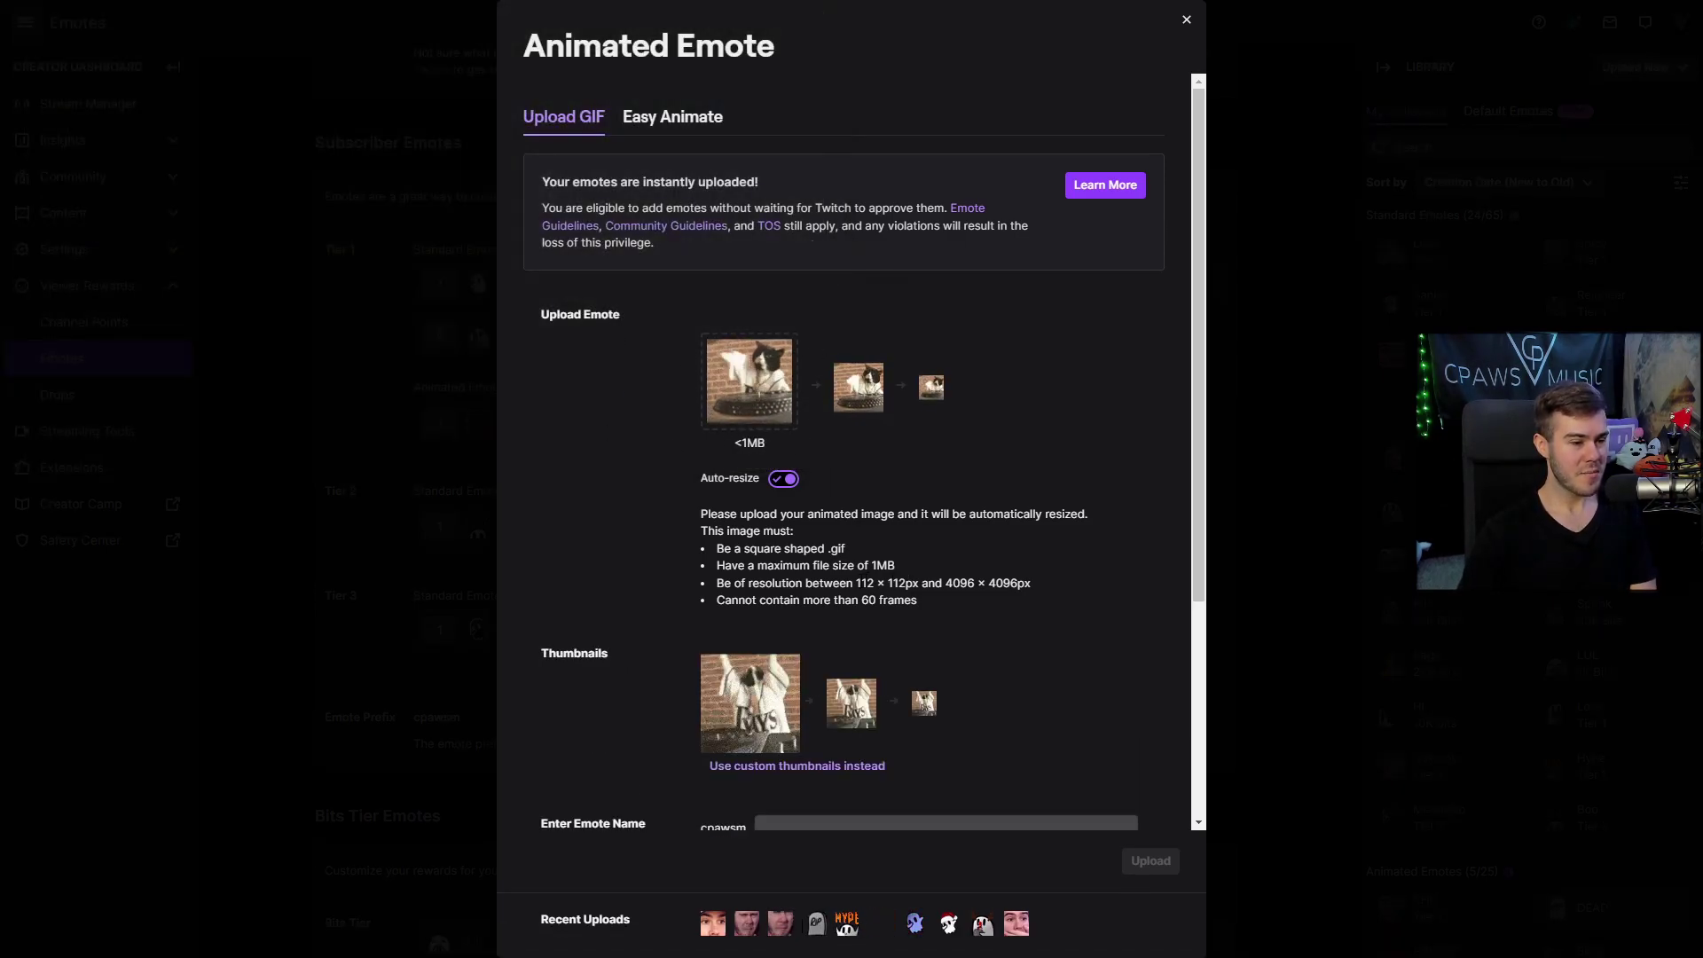
Step: Check the emote's requirements and previews, name it DJ, and upload it to the Tier 1 animated slot
drag(856, 583, 922, 603)
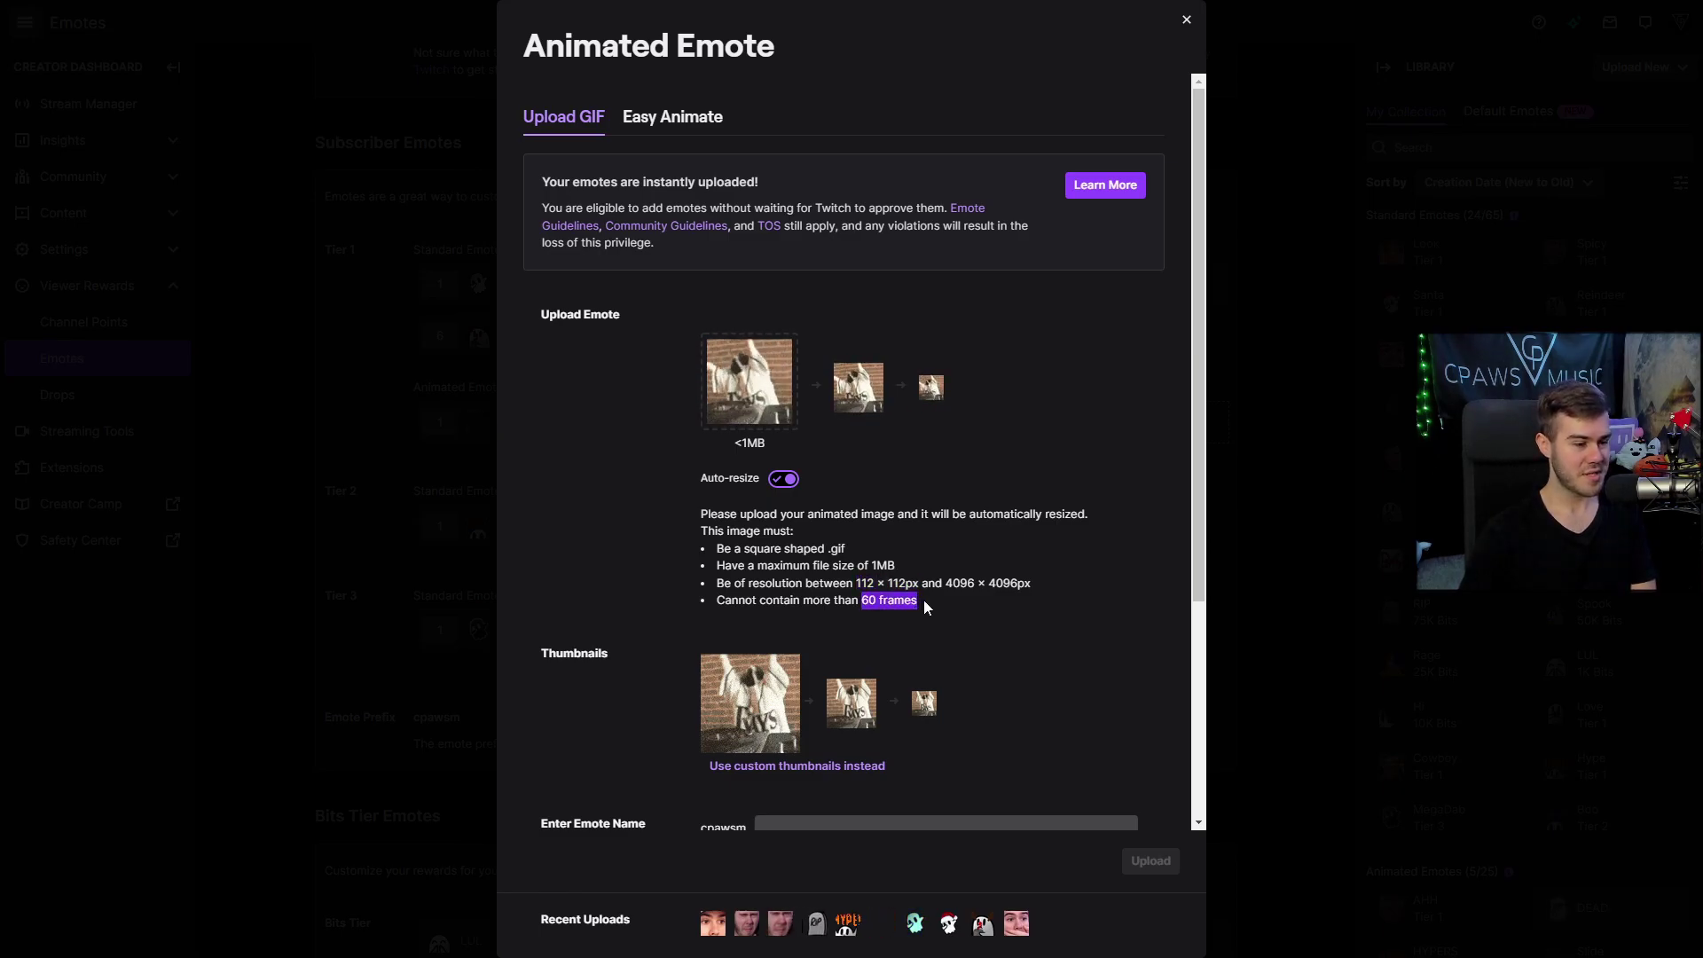
scroll(766, 562, down, 2)
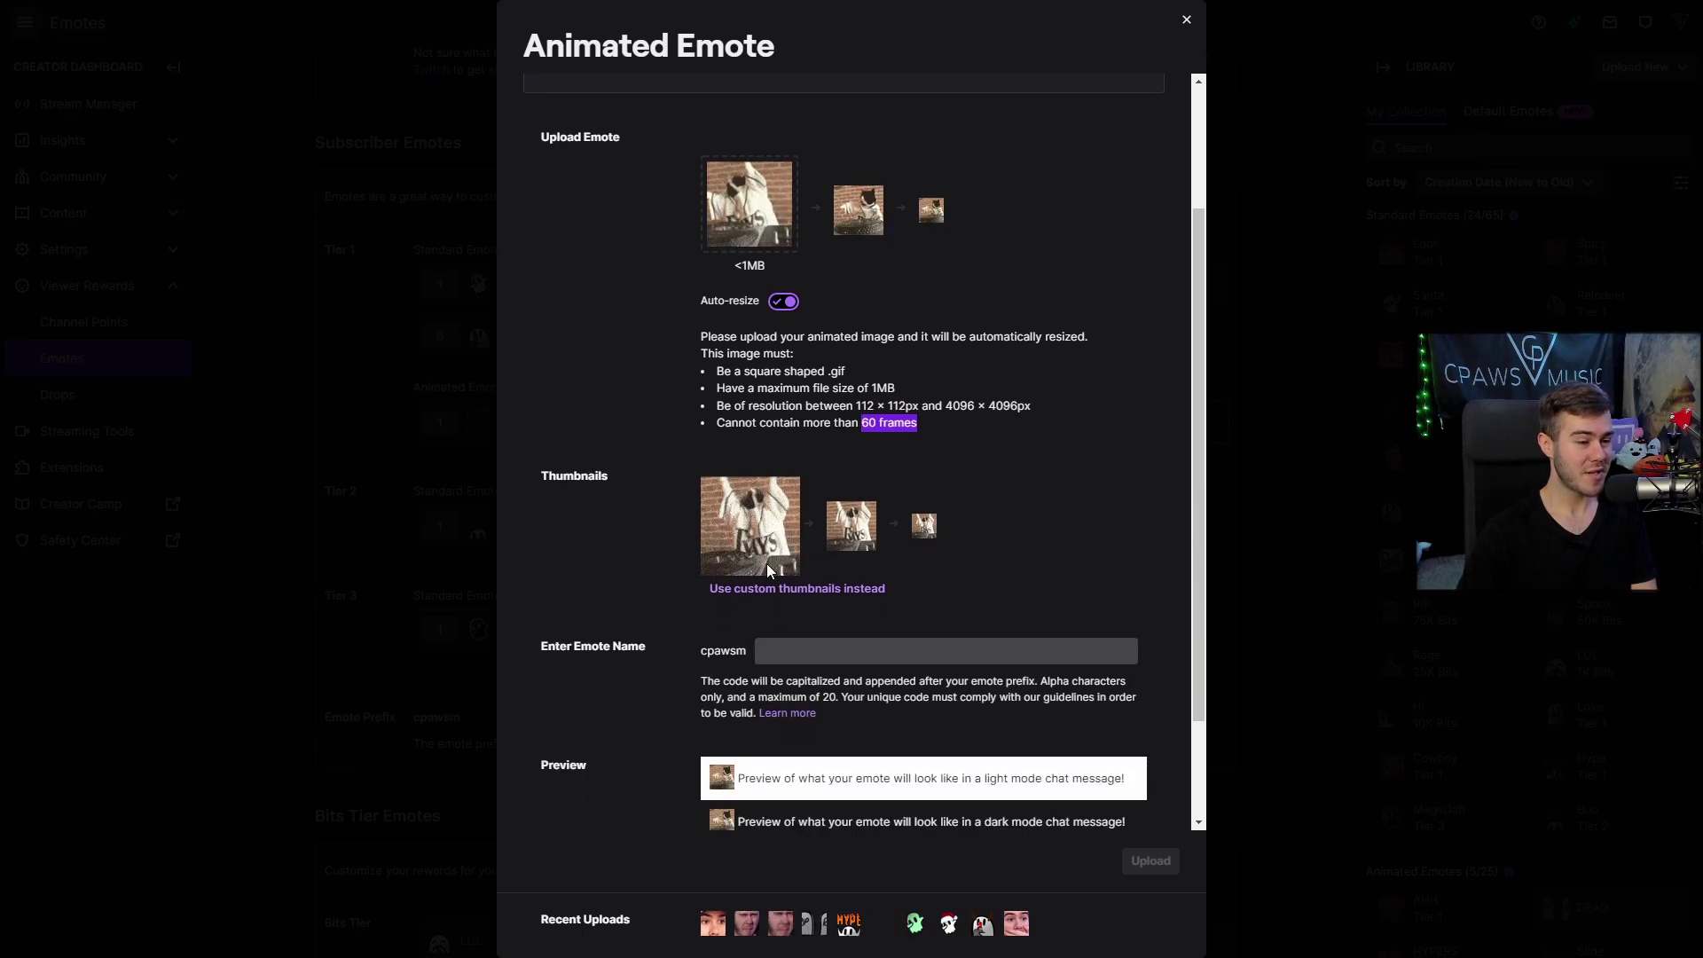
scroll(771, 388, up, 2)
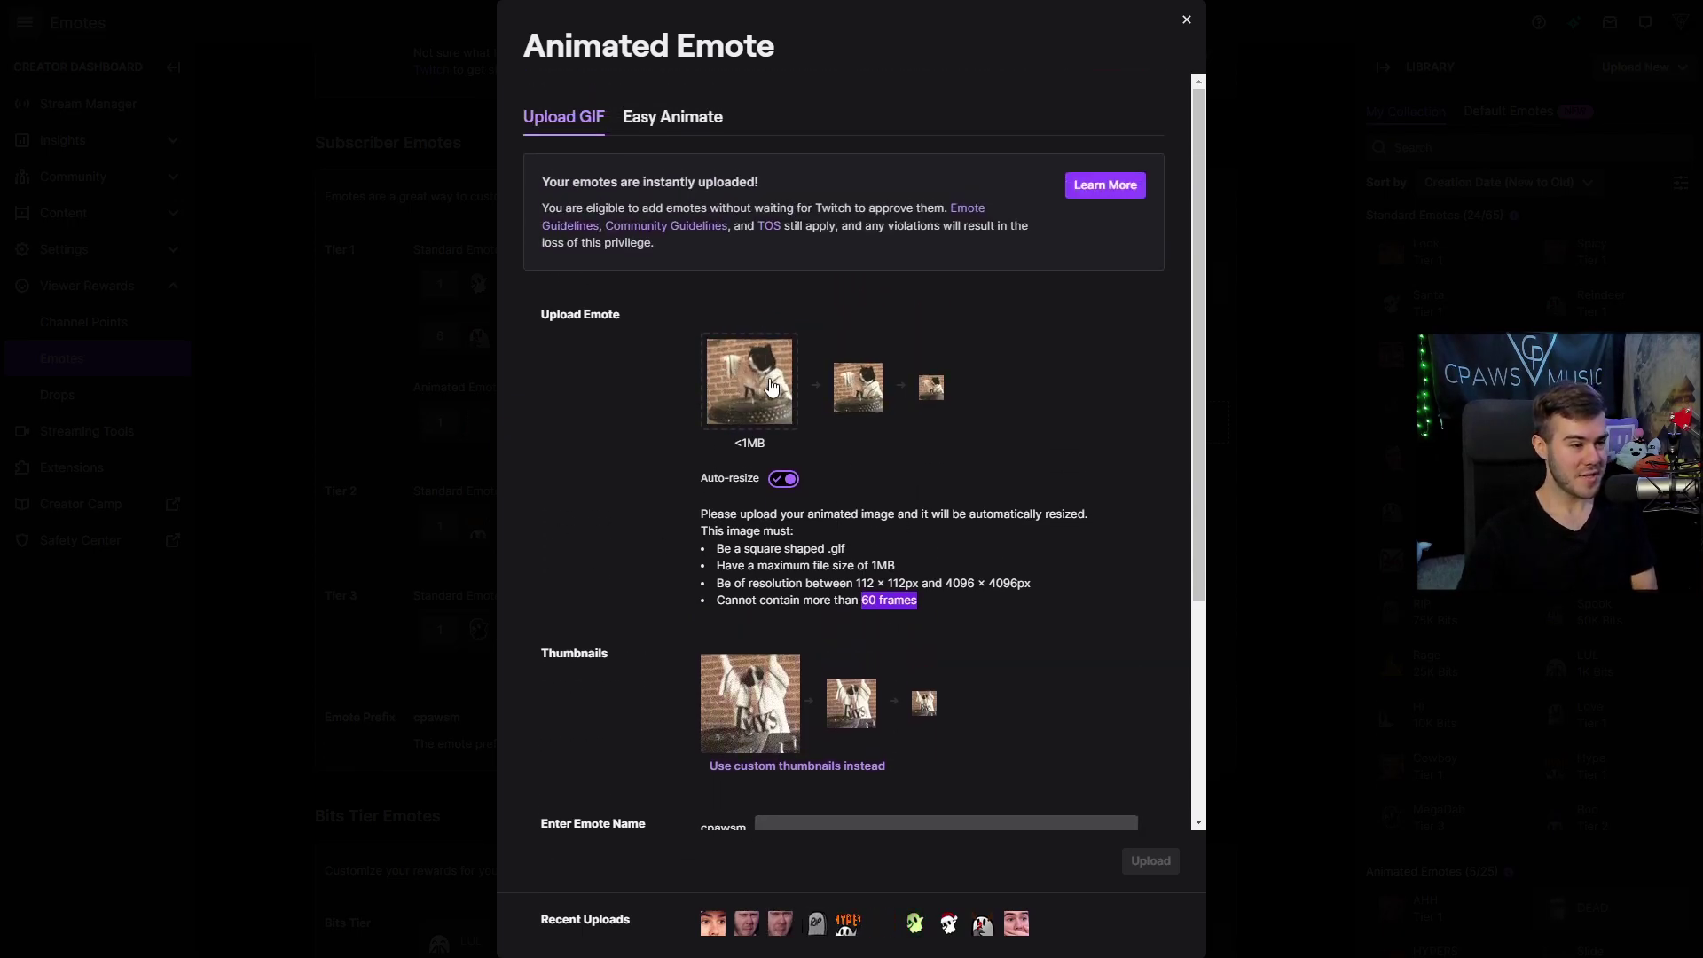
scroll(988, 548, down, 3)
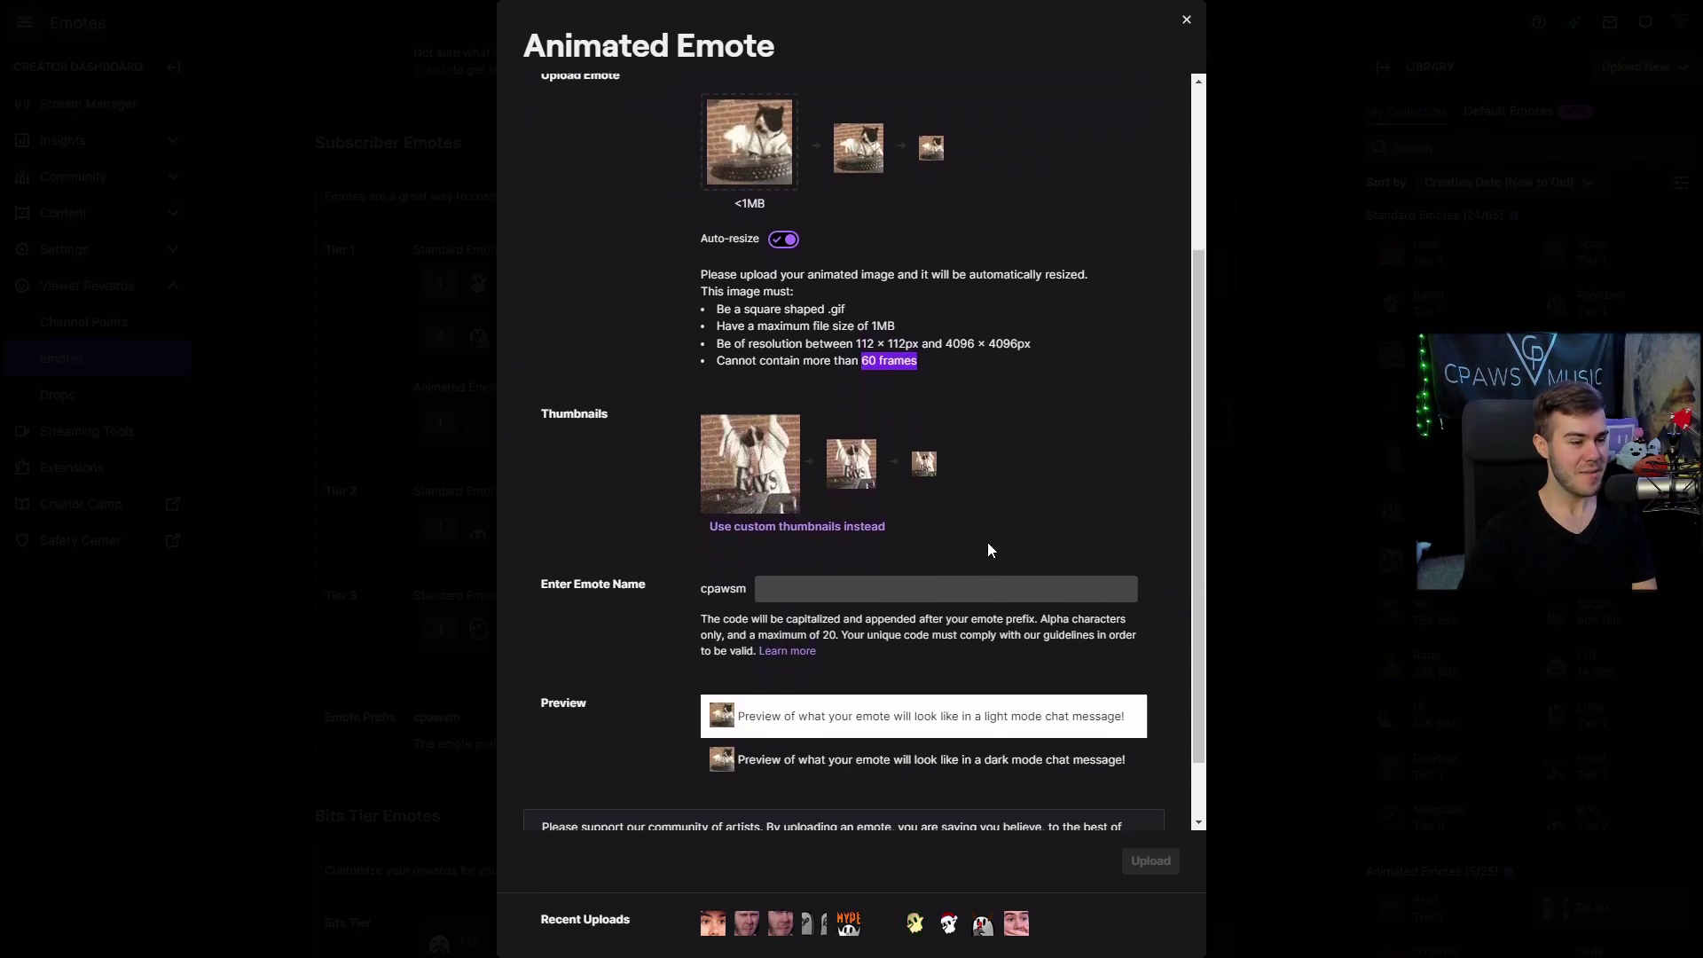
scroll(988, 543, up, 1)
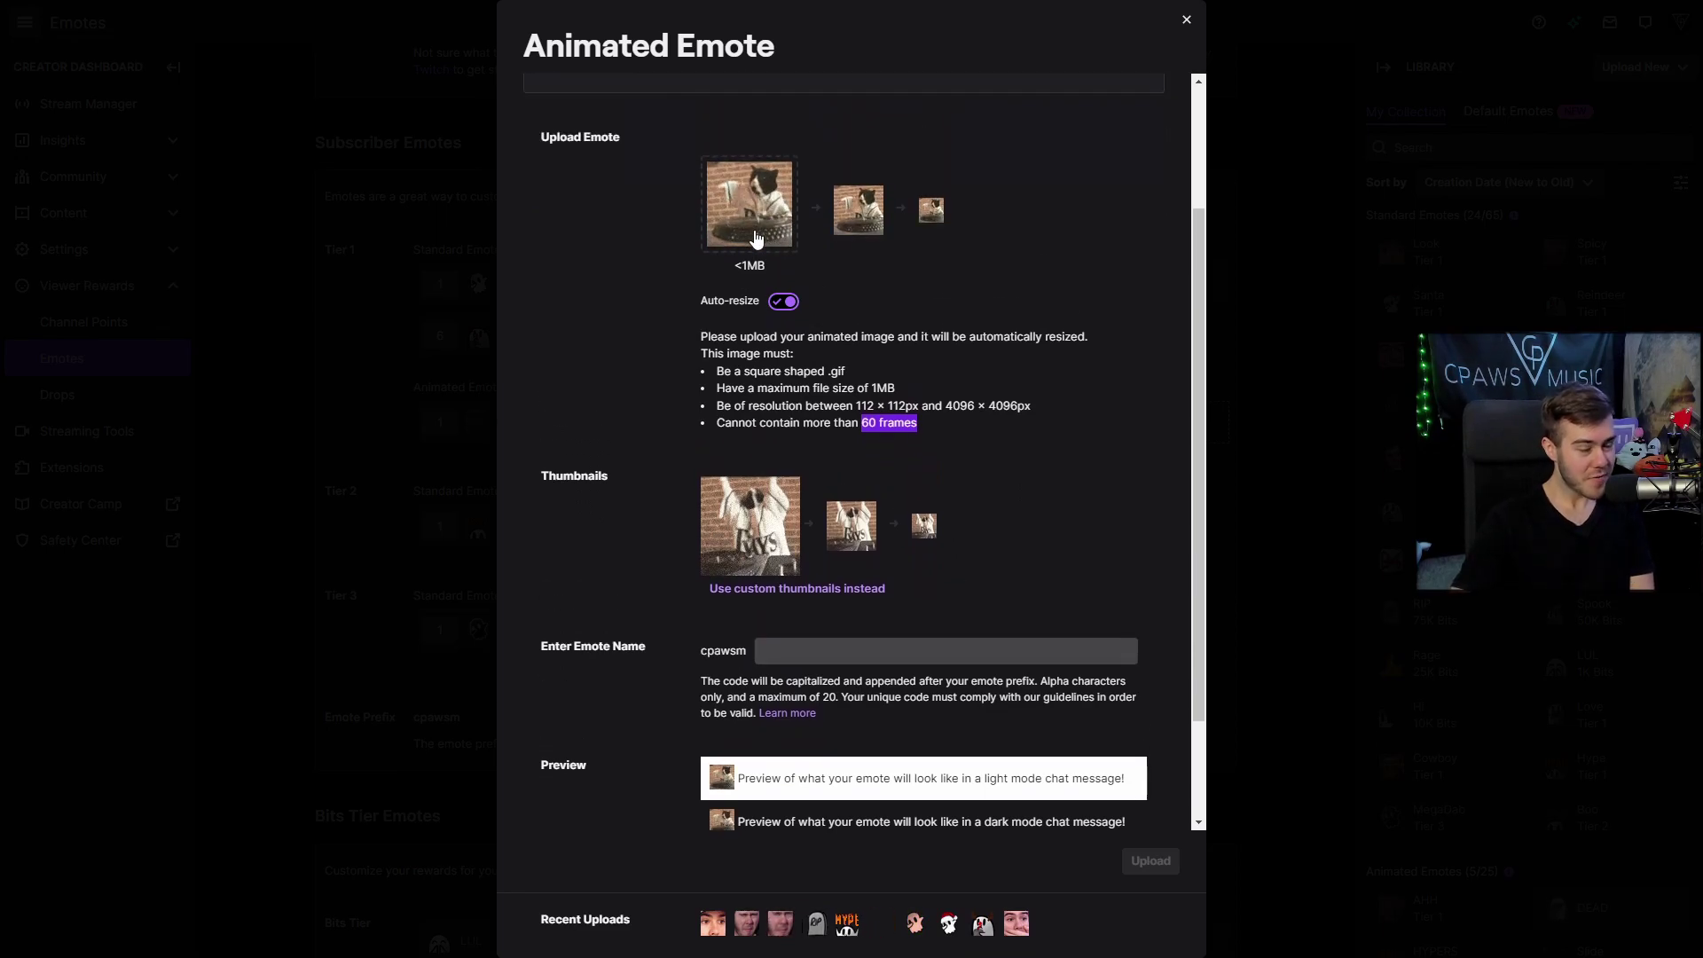
scroll(849, 567, down, 1)
click(848, 562)
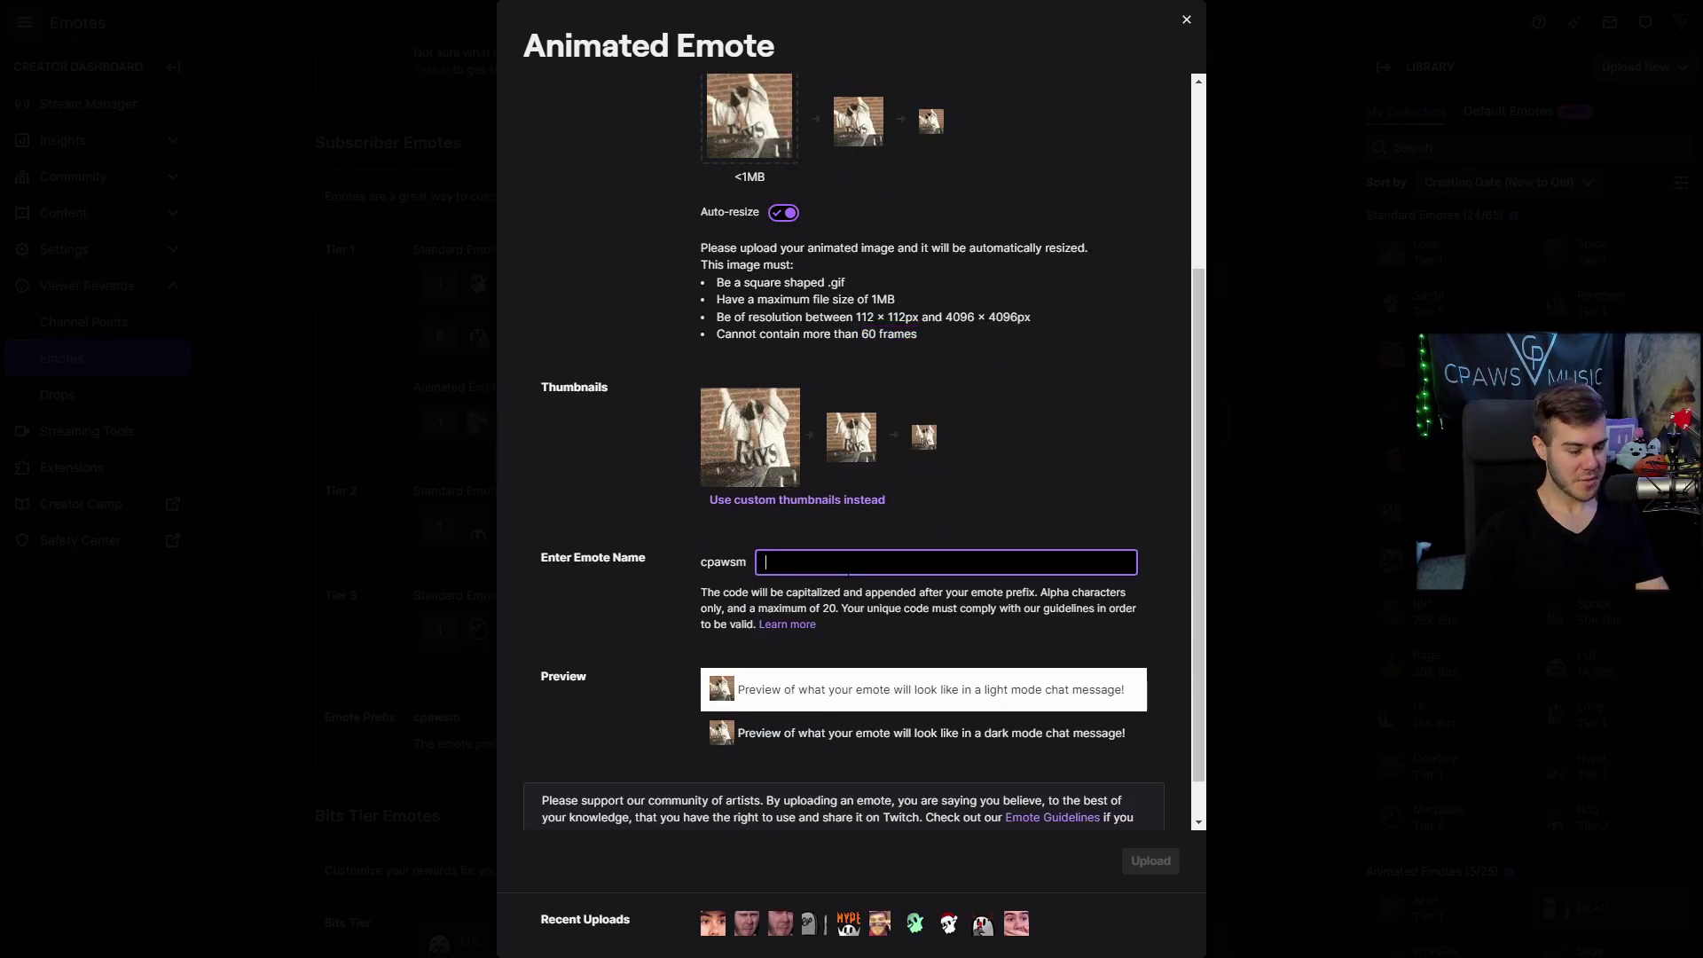
text(DJ)
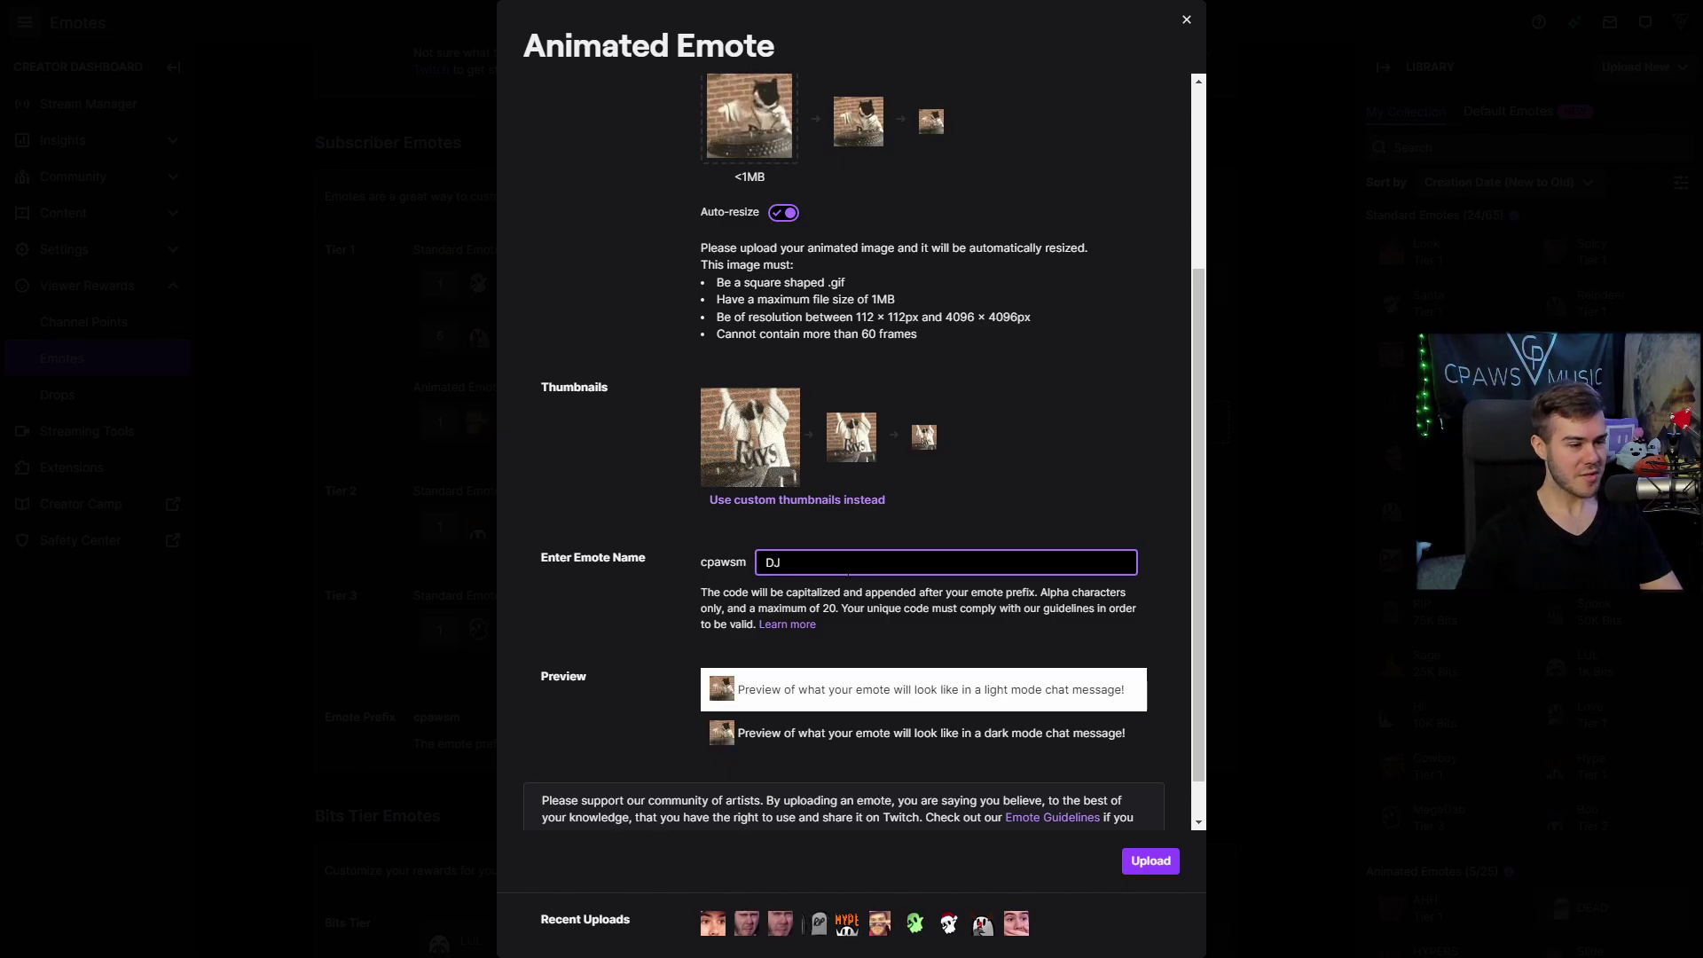
scroll(848, 573, down, 1)
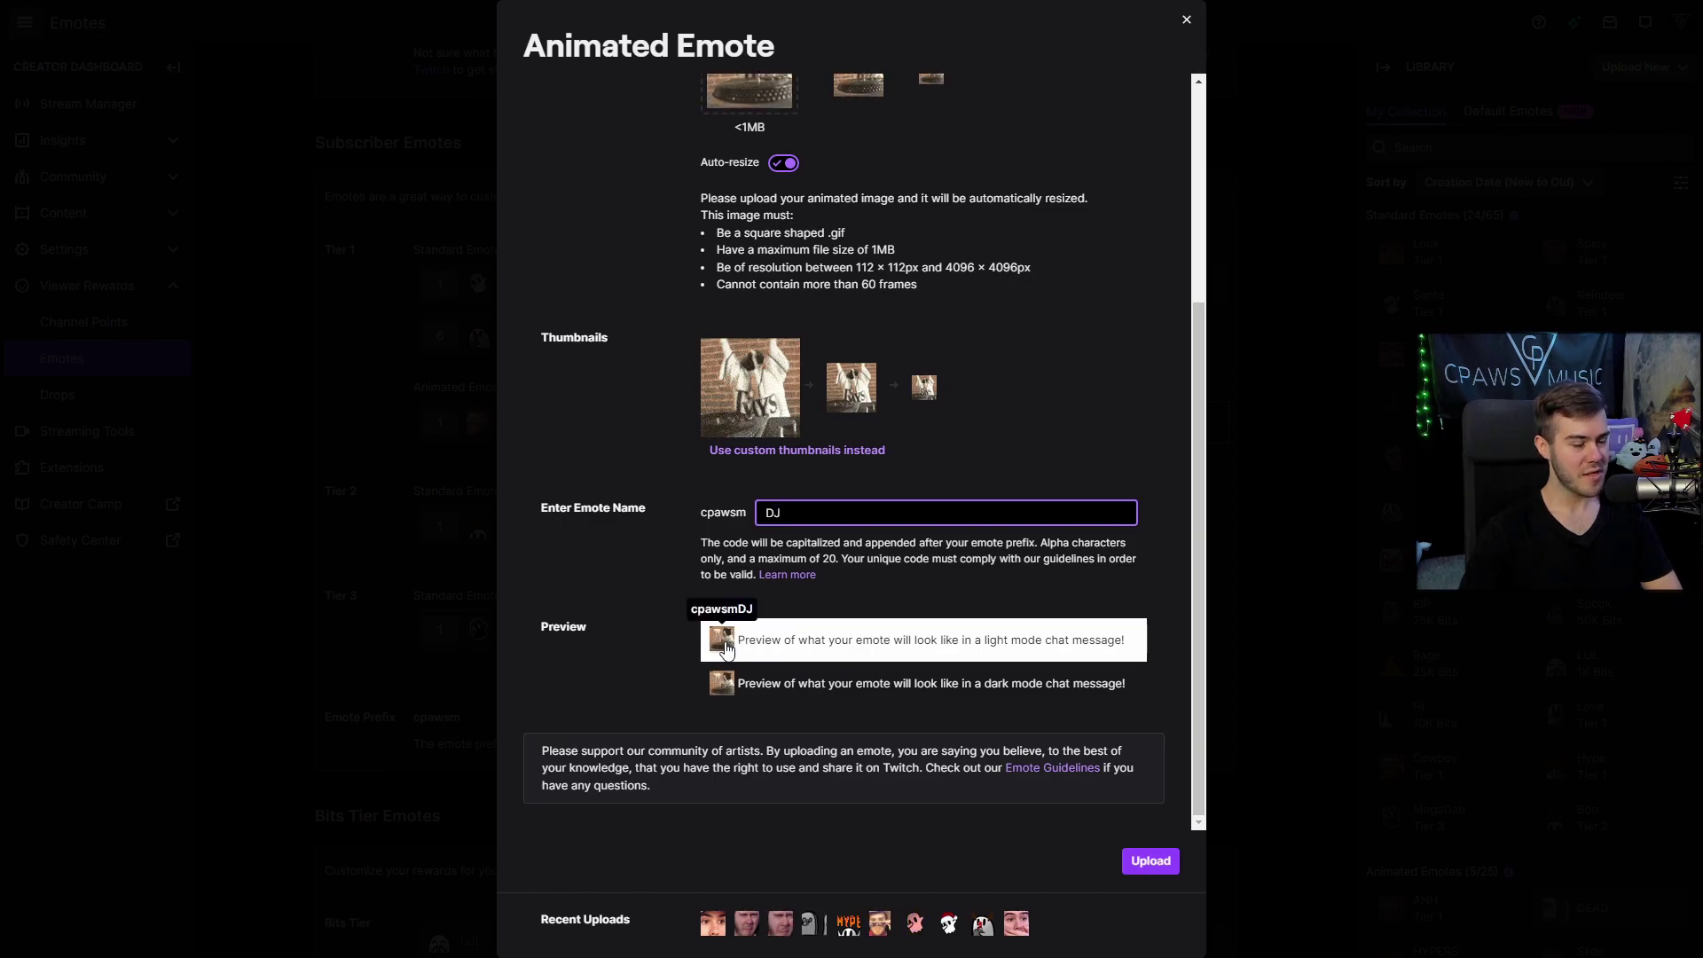
click(1144, 867)
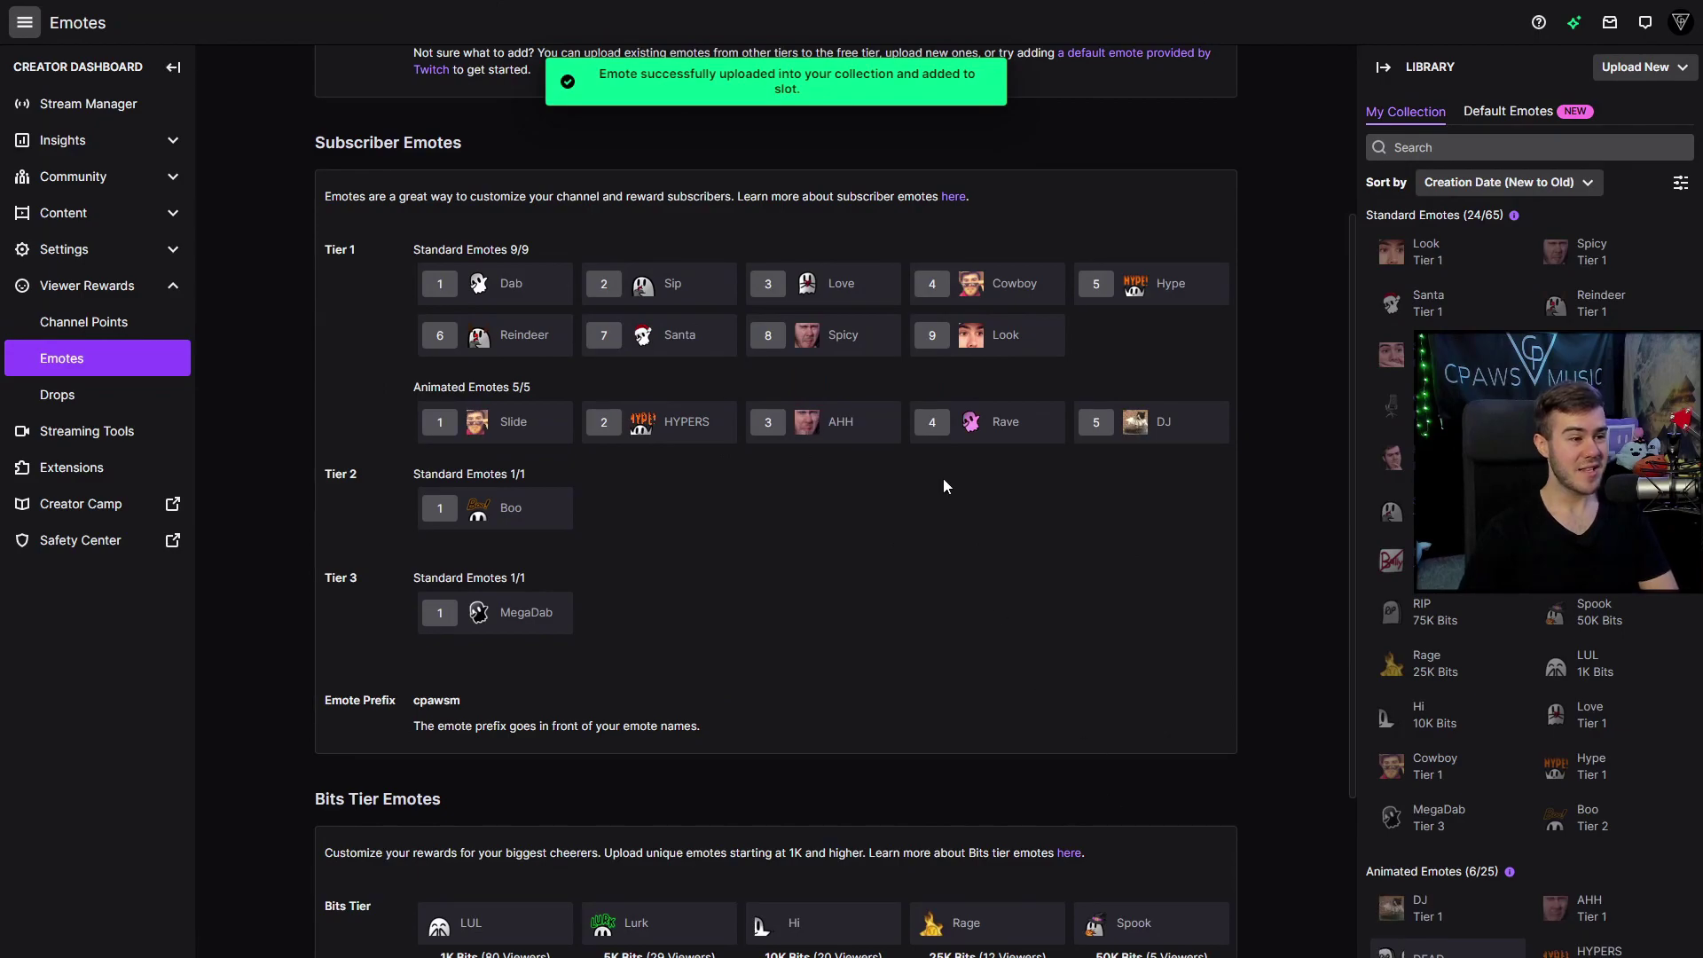
scroll(991, 637, up, 1)
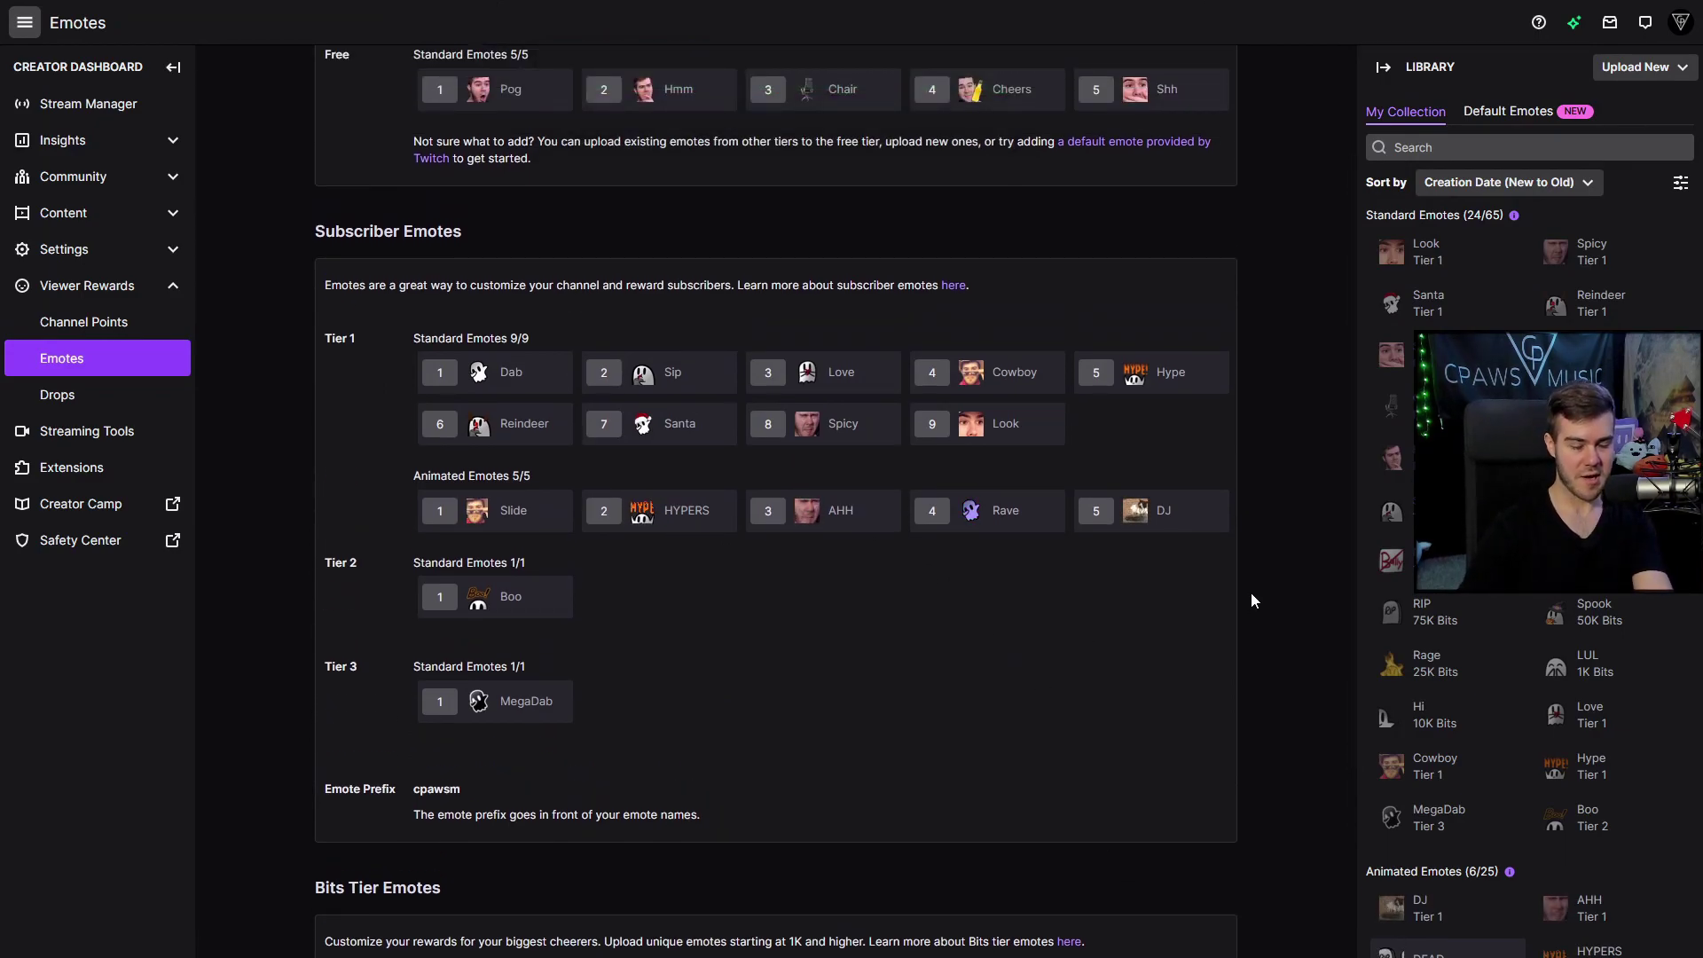
click(1680, 22)
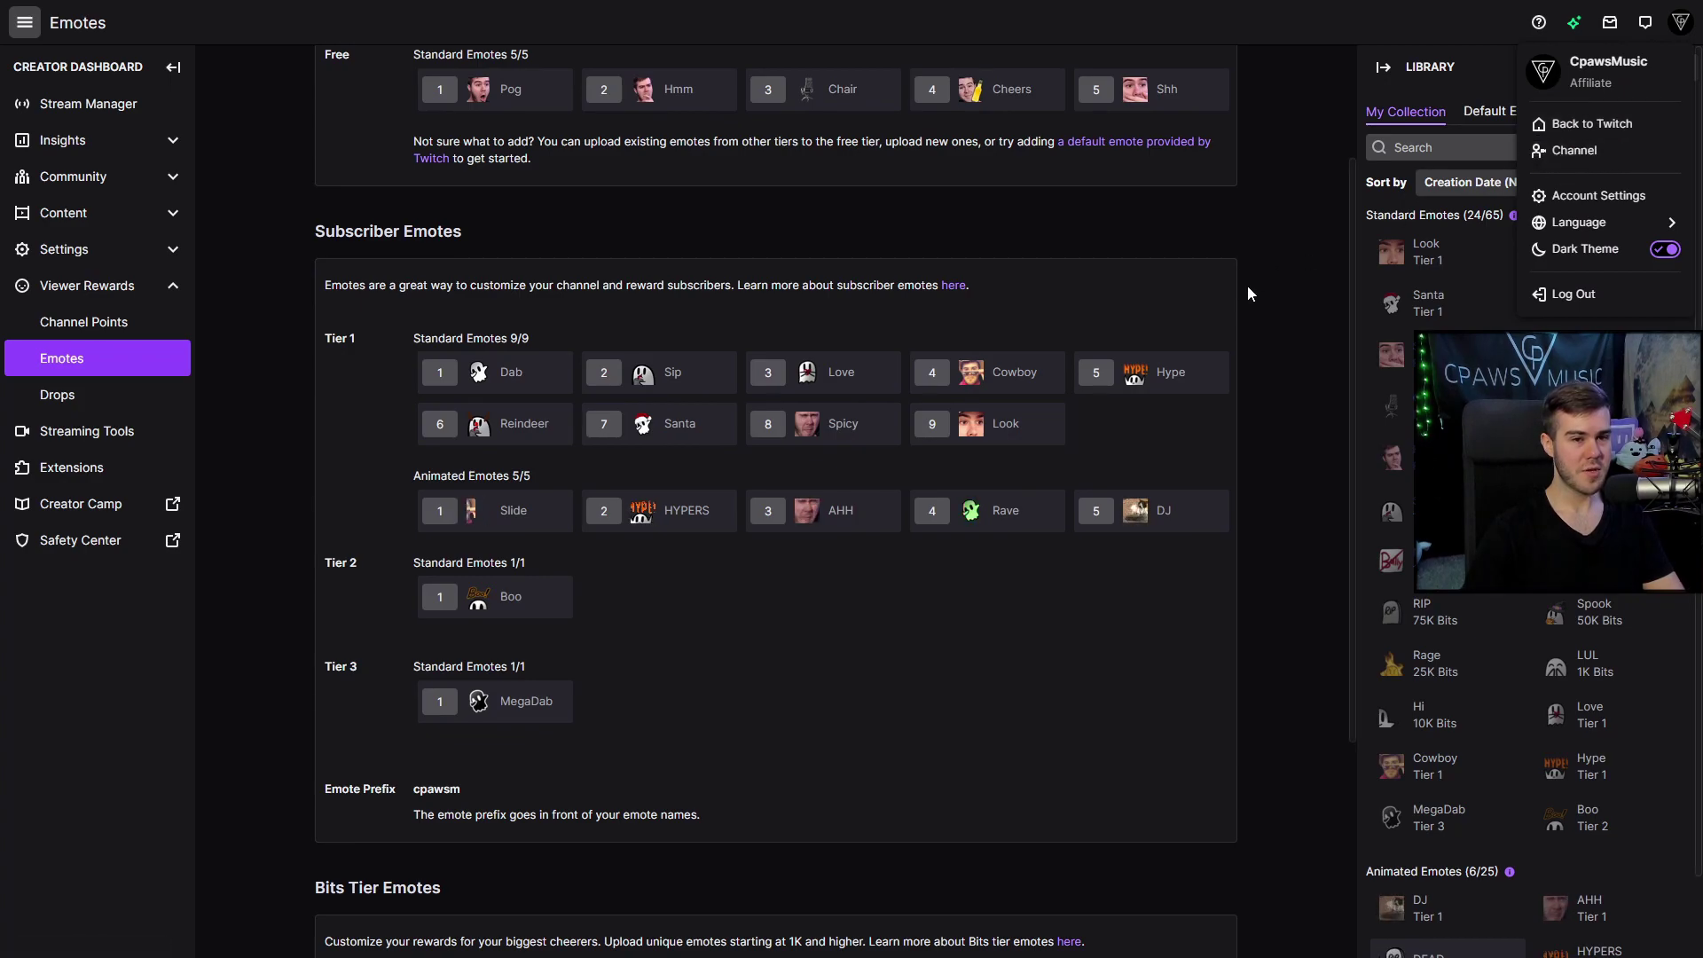
click(1575, 150)
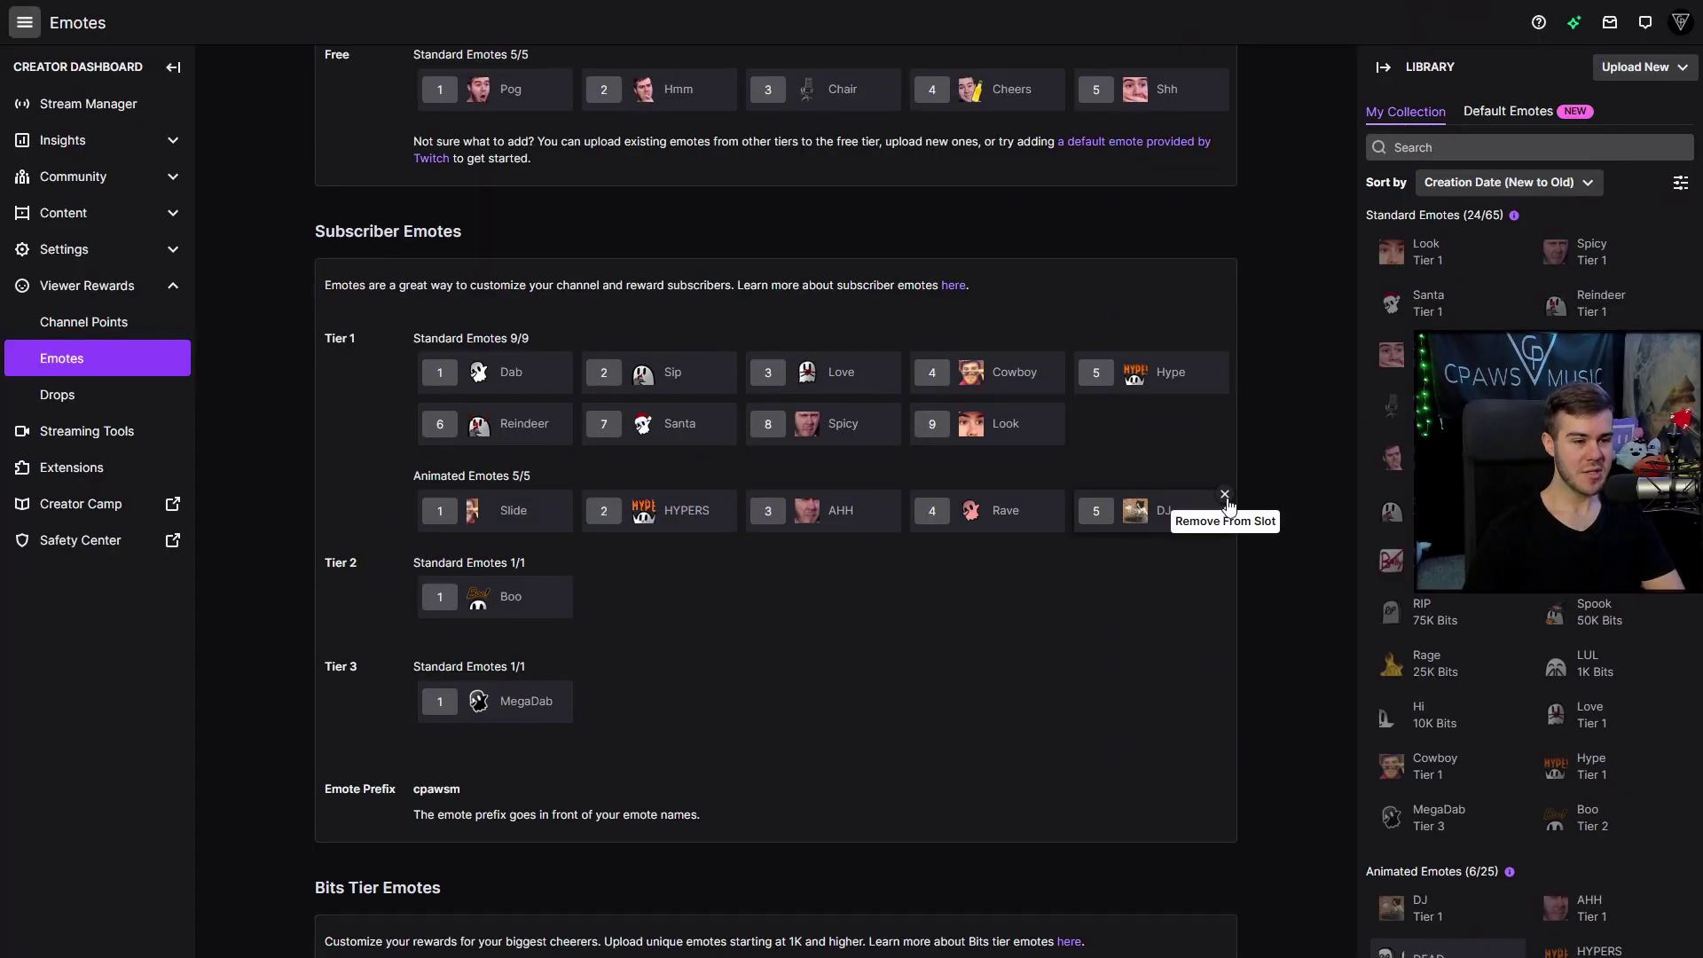
Step: Remove the DJ emote from its Tier 1 animated slot and start a new Easy Animate emote in the open slot
click(1215, 510)
click(1031, 543)
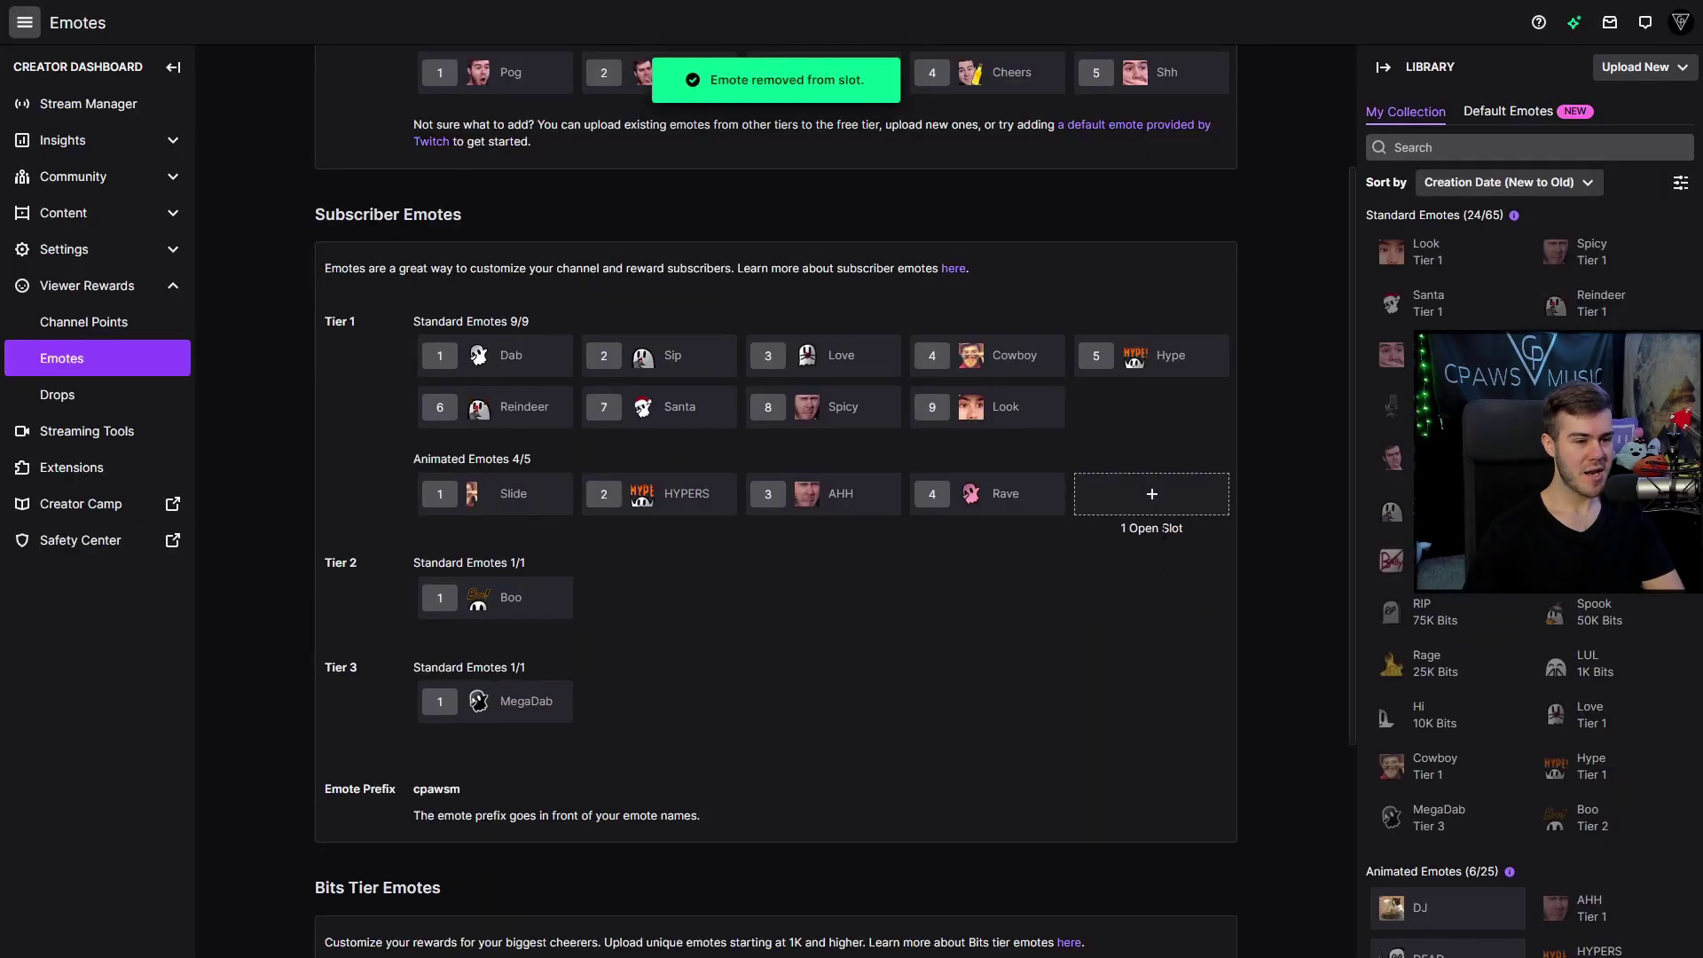
click(1148, 497)
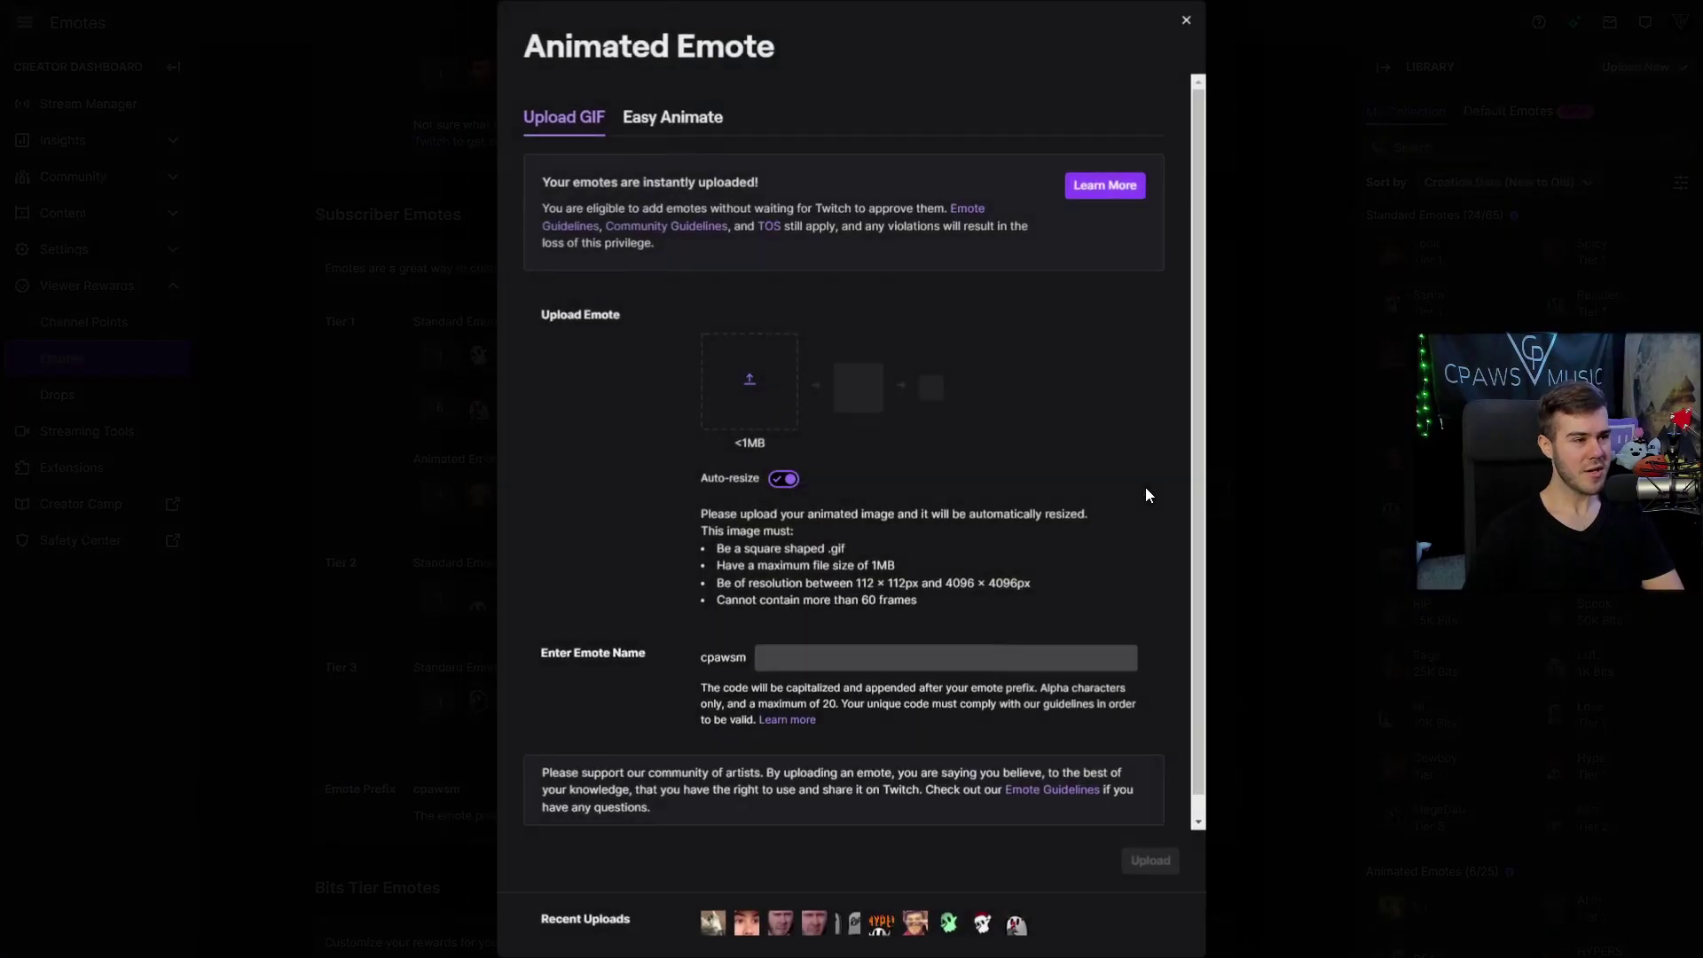
click(662, 125)
scroll(621, 369, down, 3)
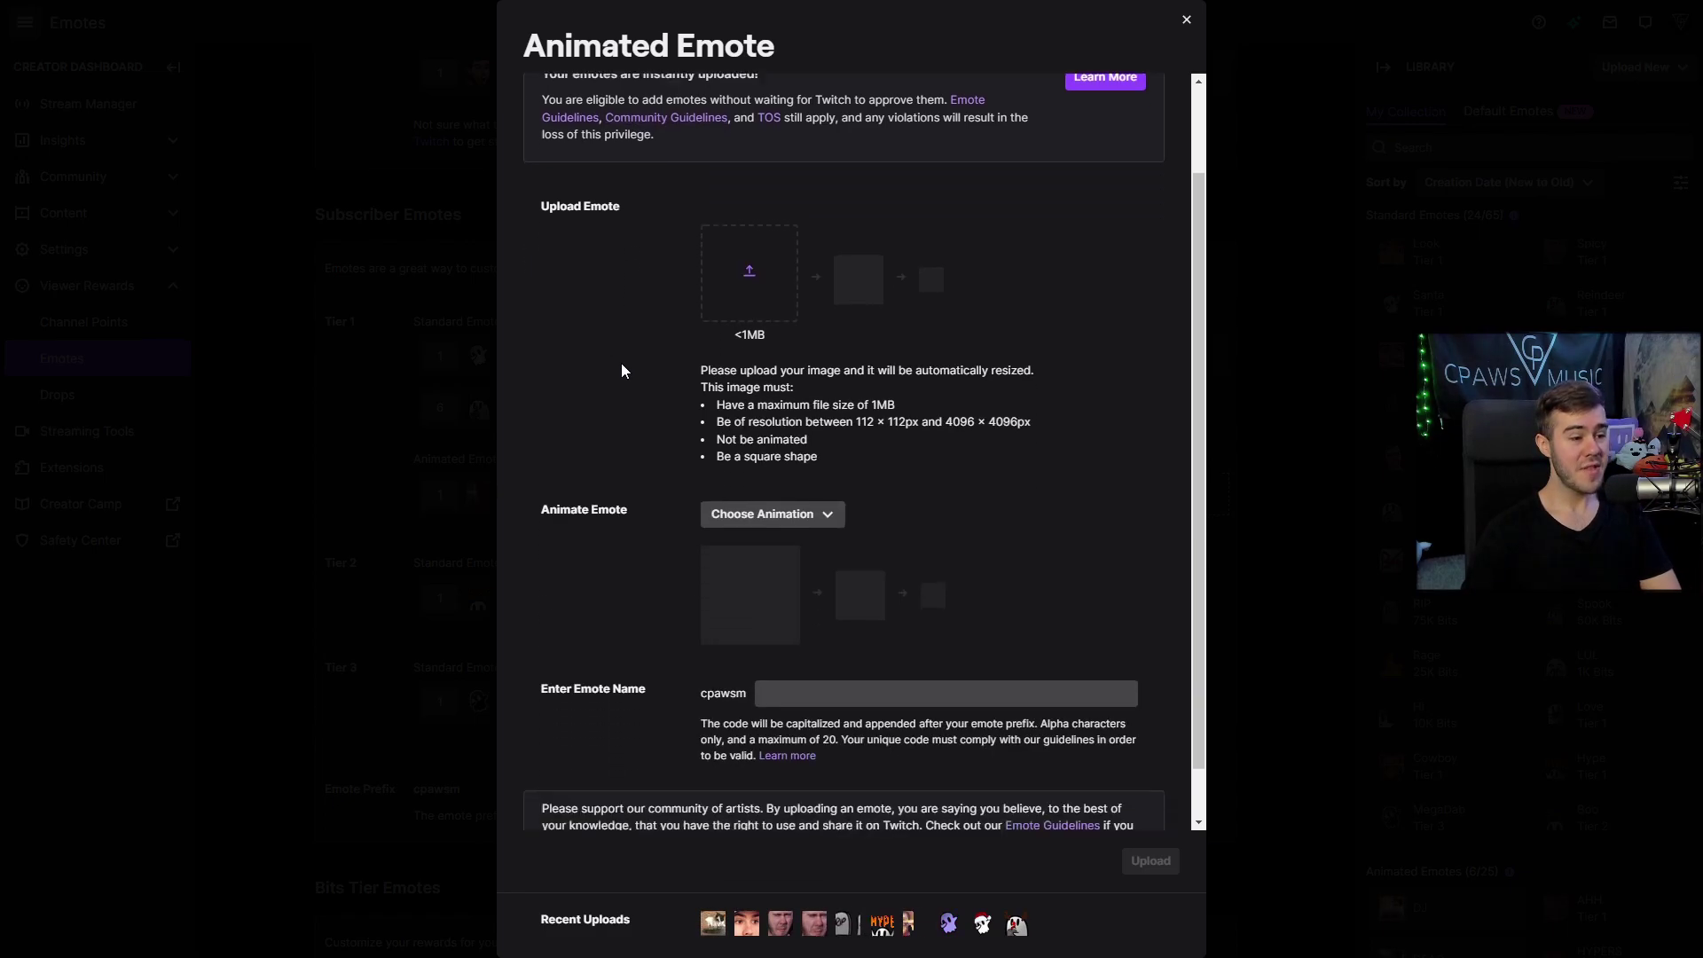
scroll(621, 371, up, 1)
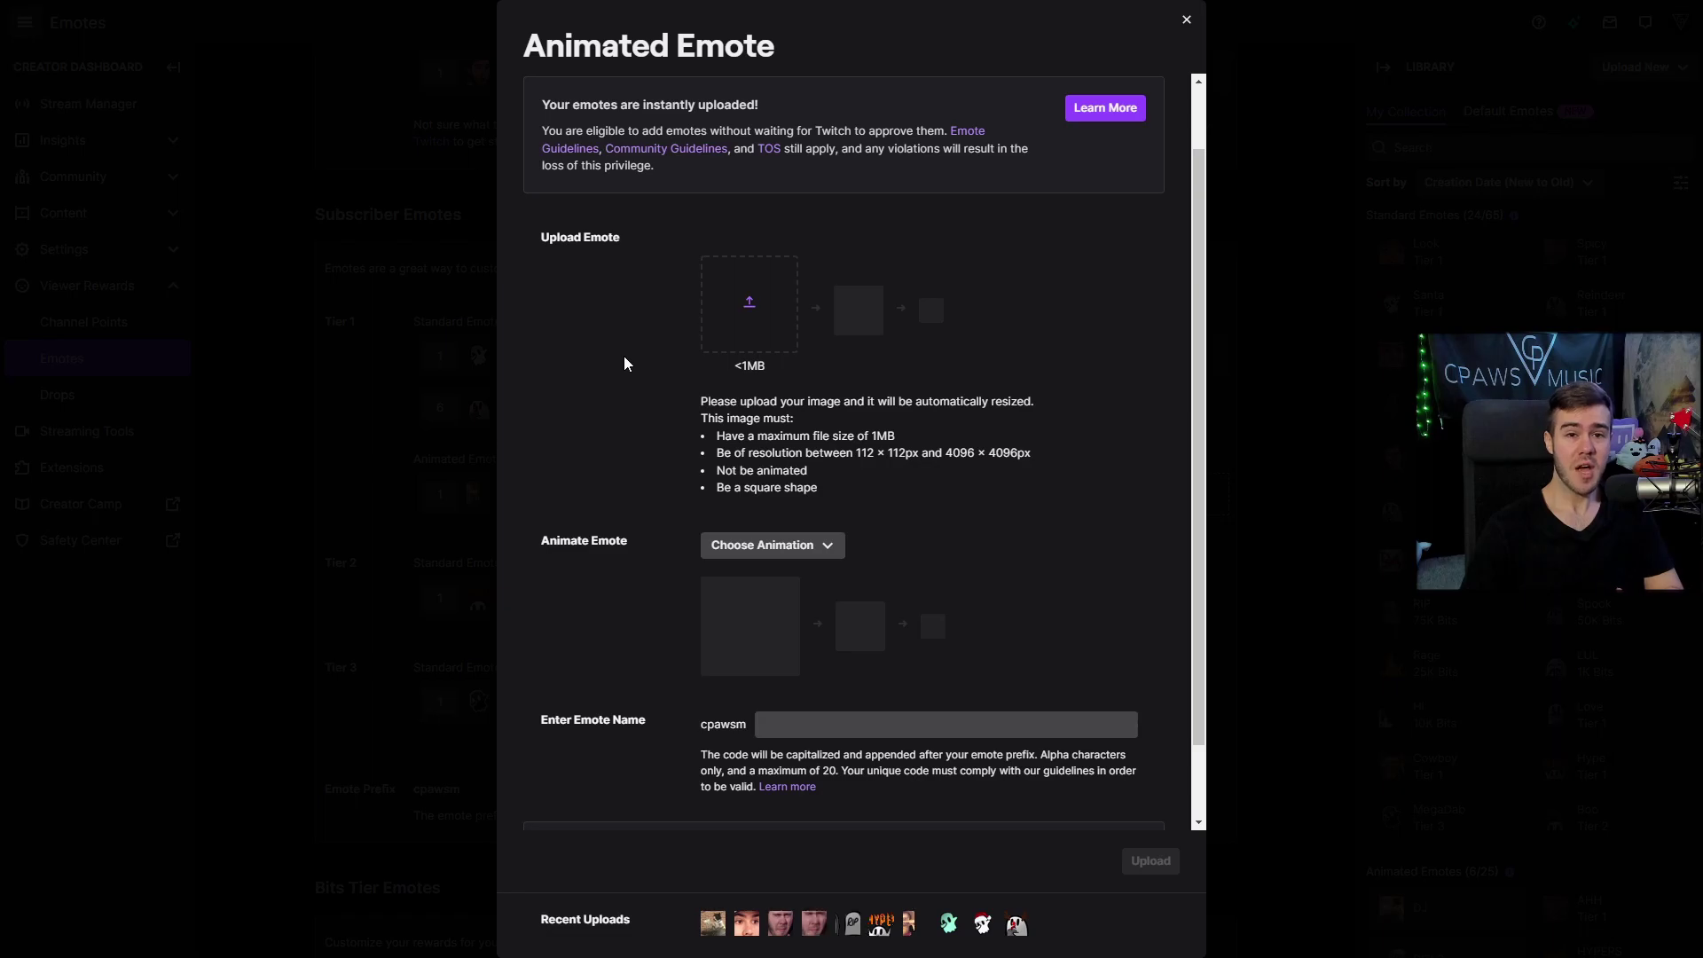
Step: Load the still image cpawsmPog from the Self Emotes folder as the emote to animate
click(759, 311)
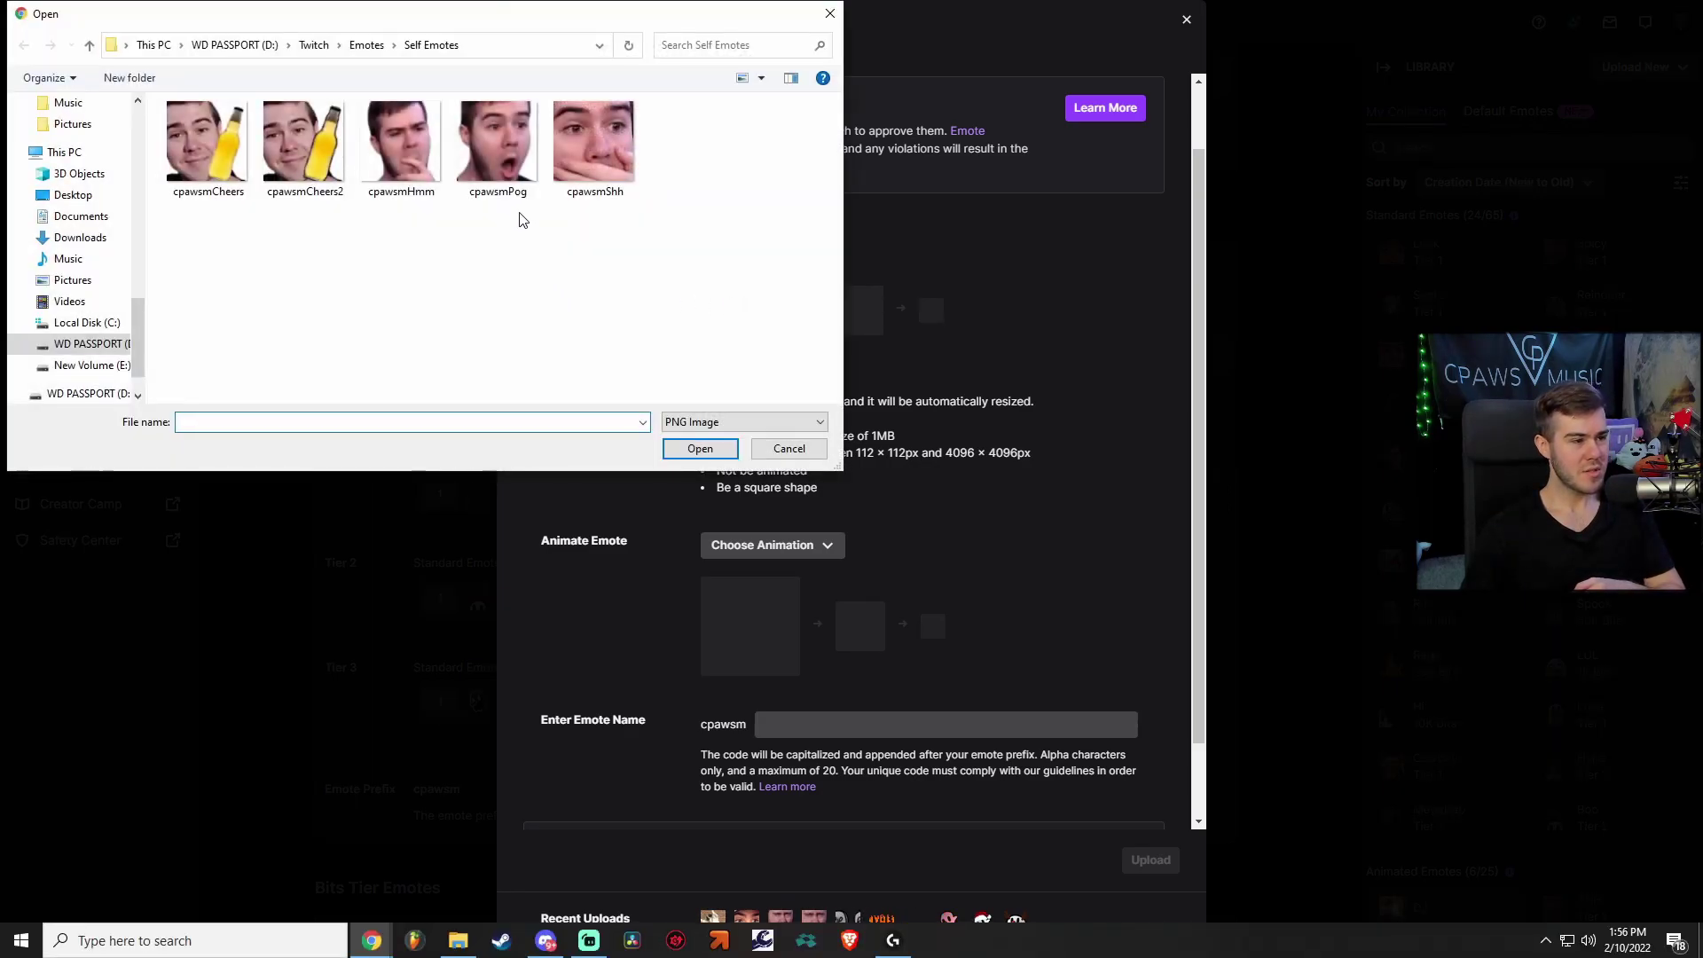
click(499, 146)
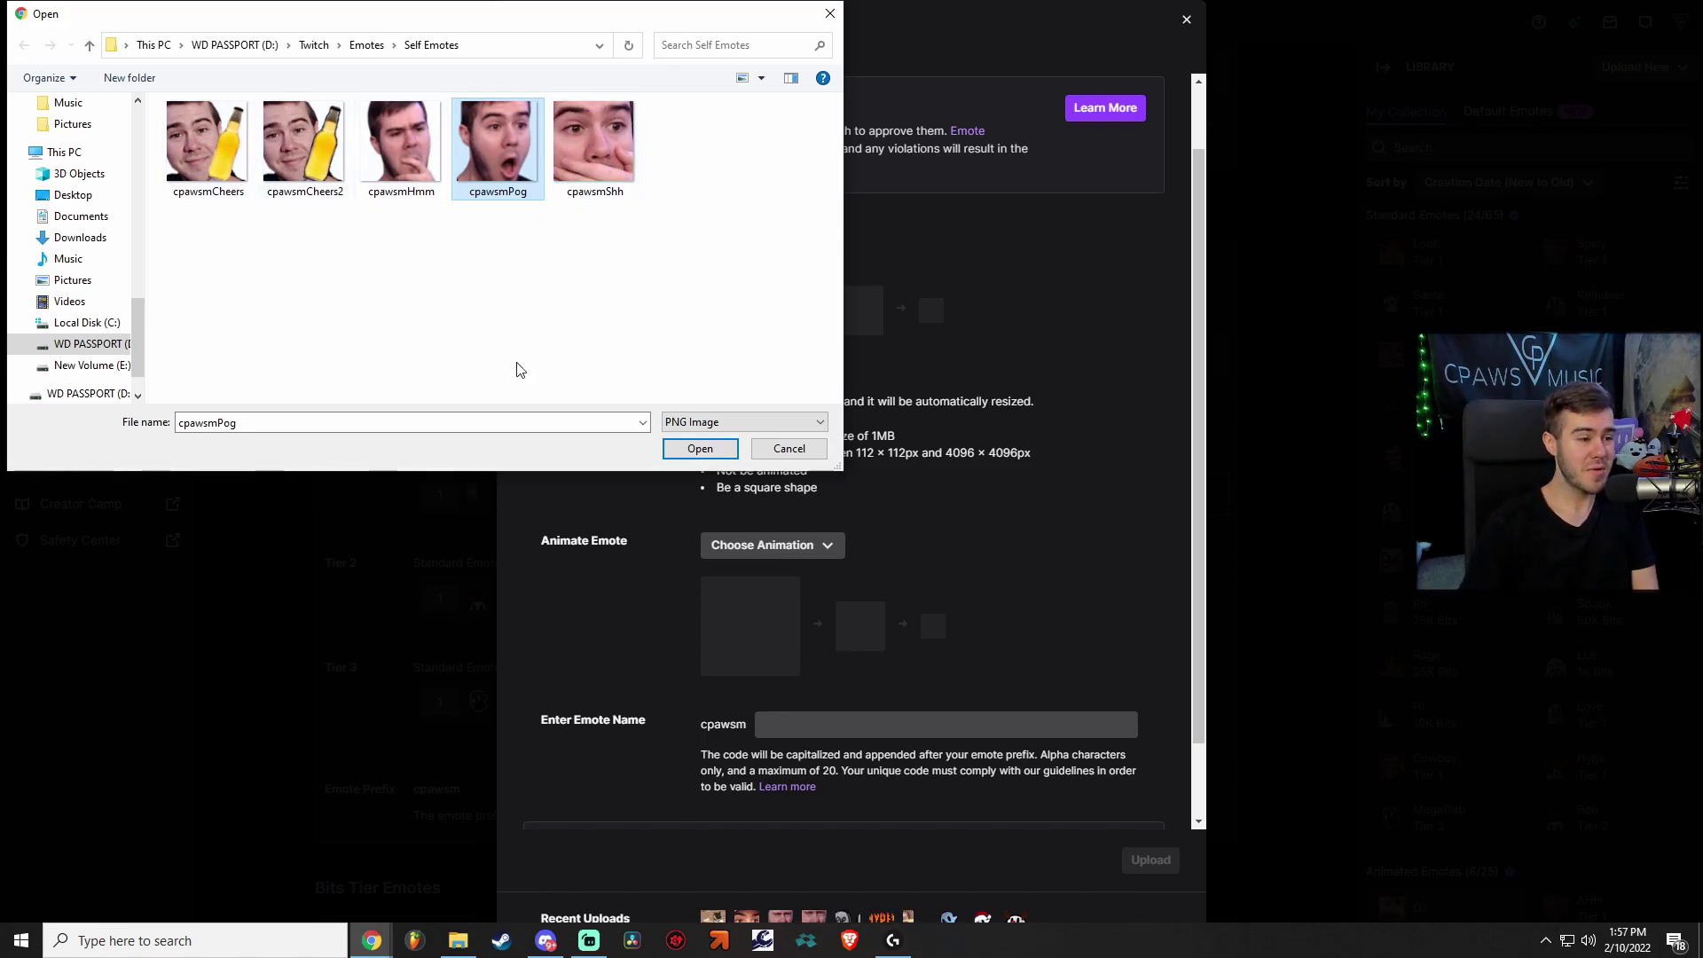
click(699, 449)
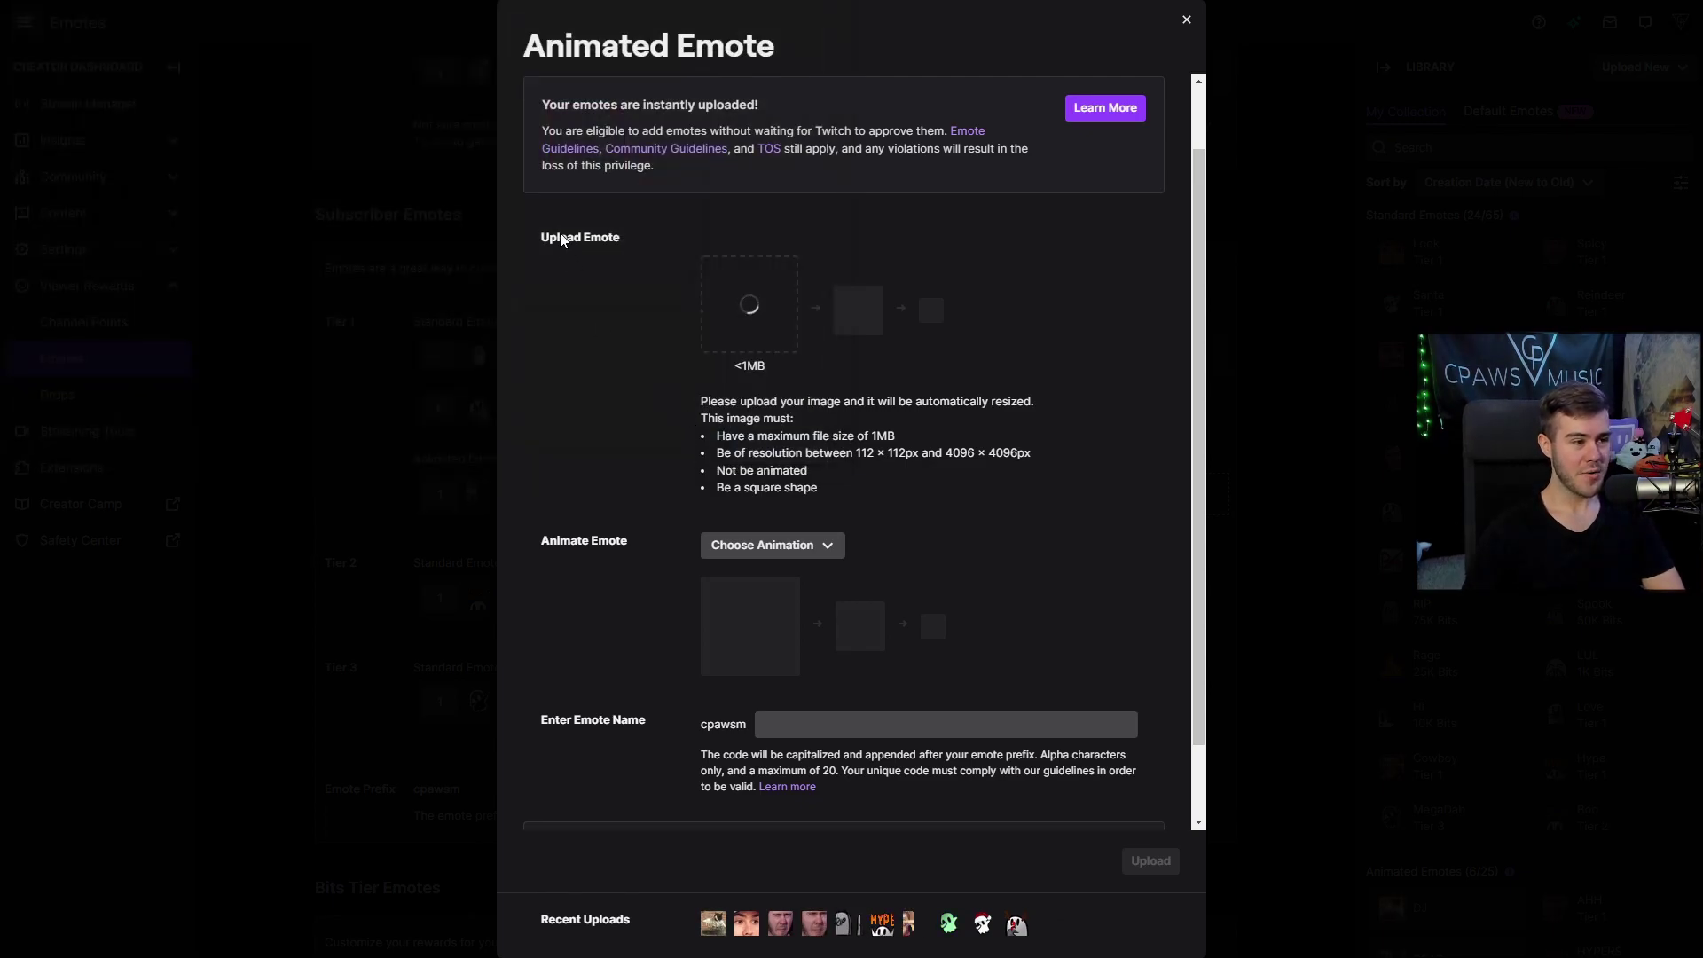
Step: Preview the Shake animation on the emote, and choose Roll as its animation instead
scroll(628, 379, down, 1)
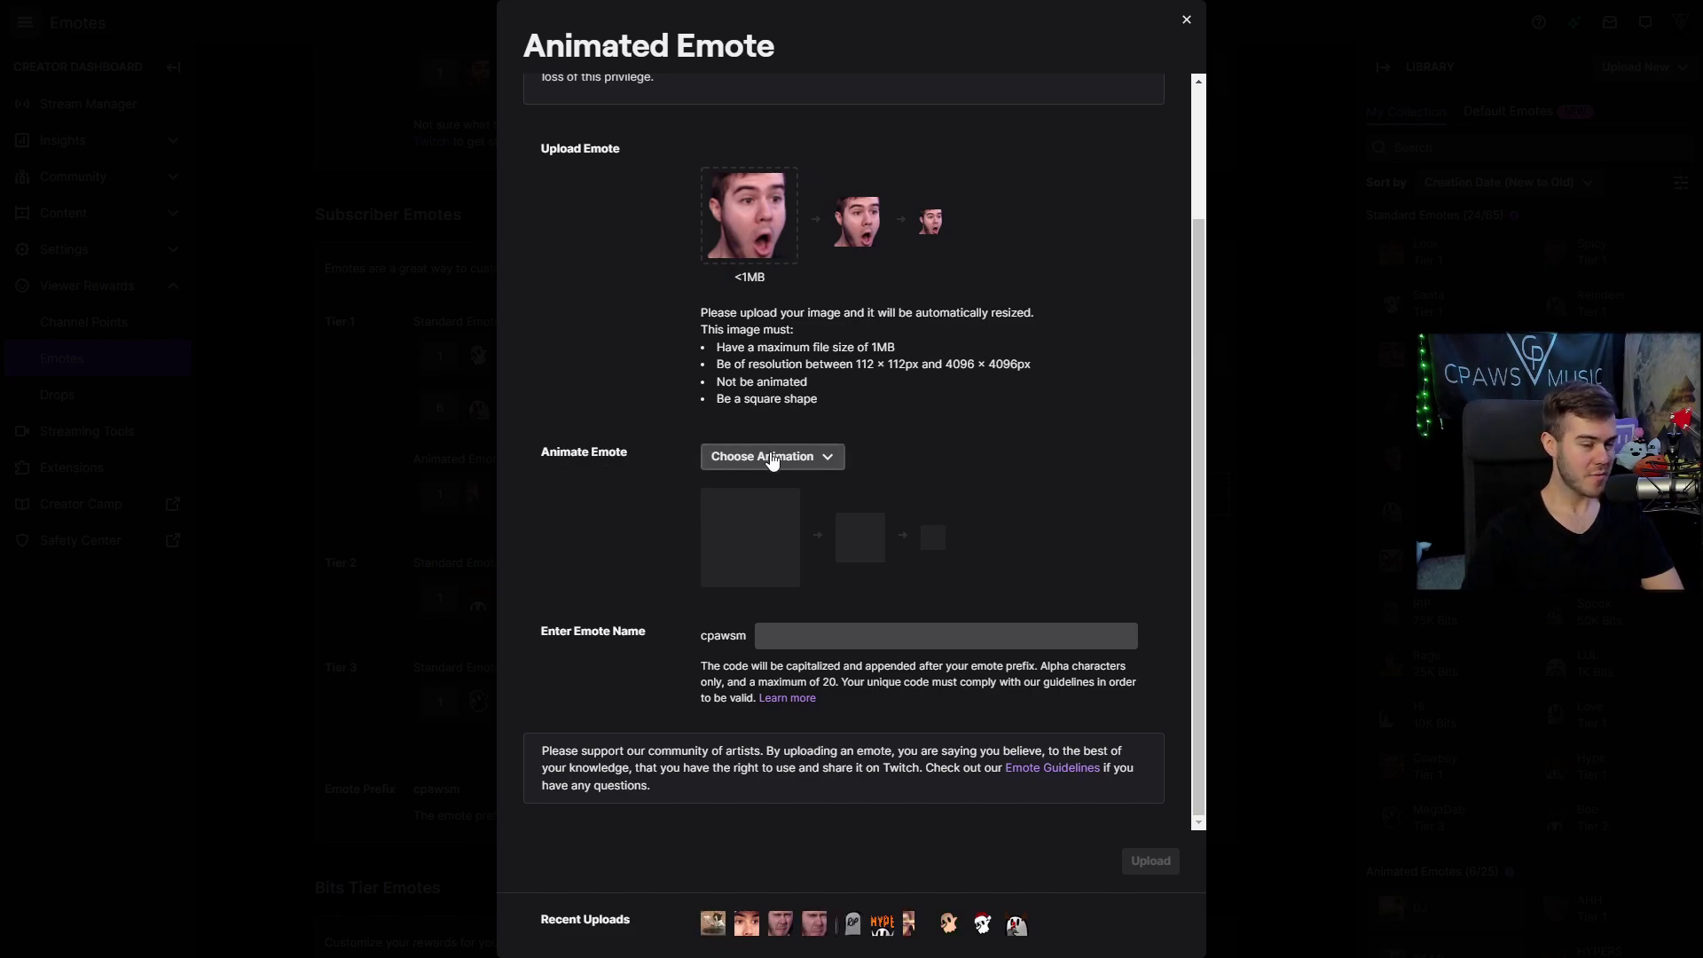
click(788, 458)
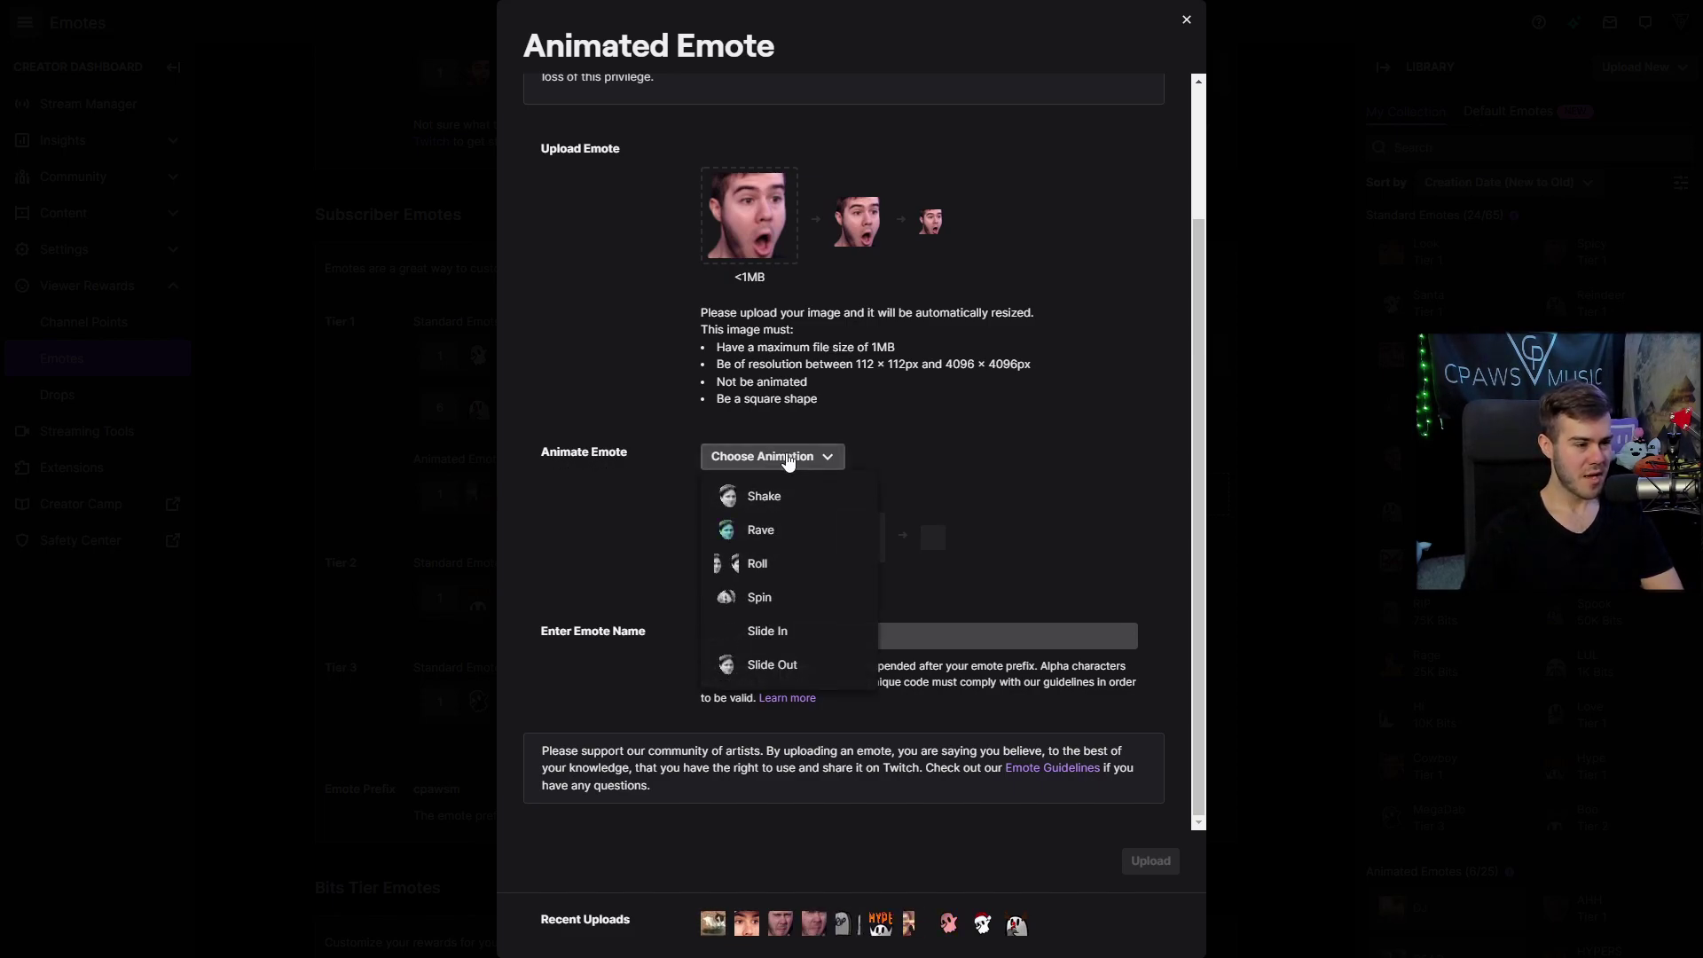
click(817, 506)
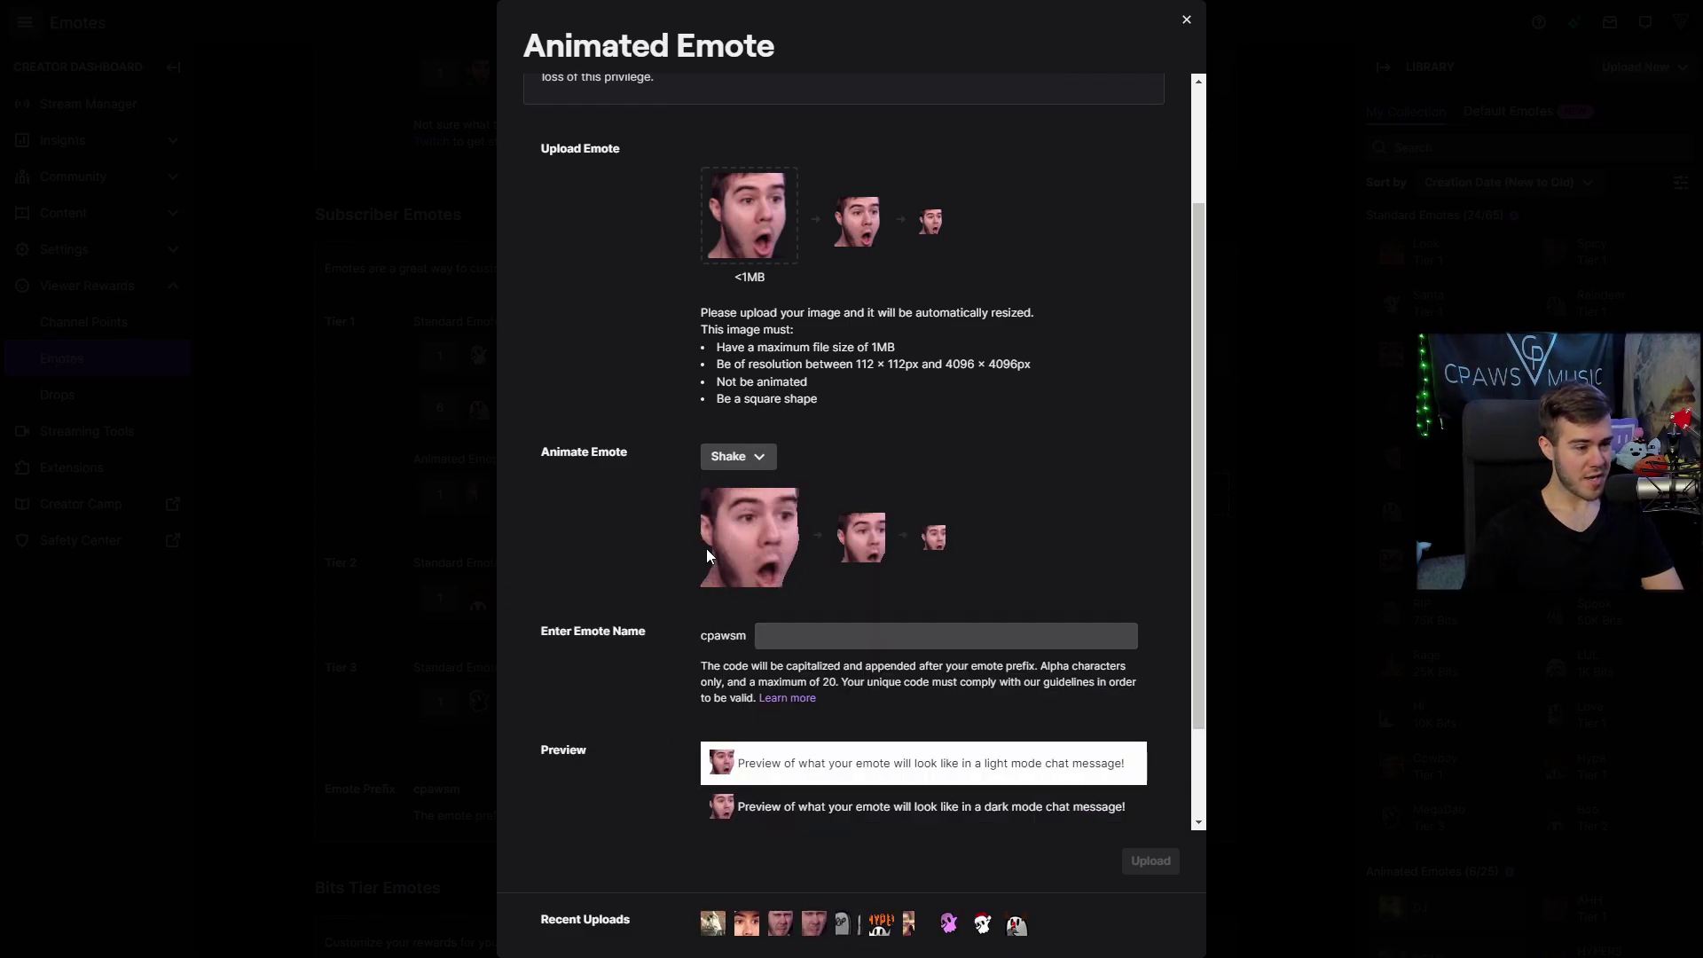
click(737, 457)
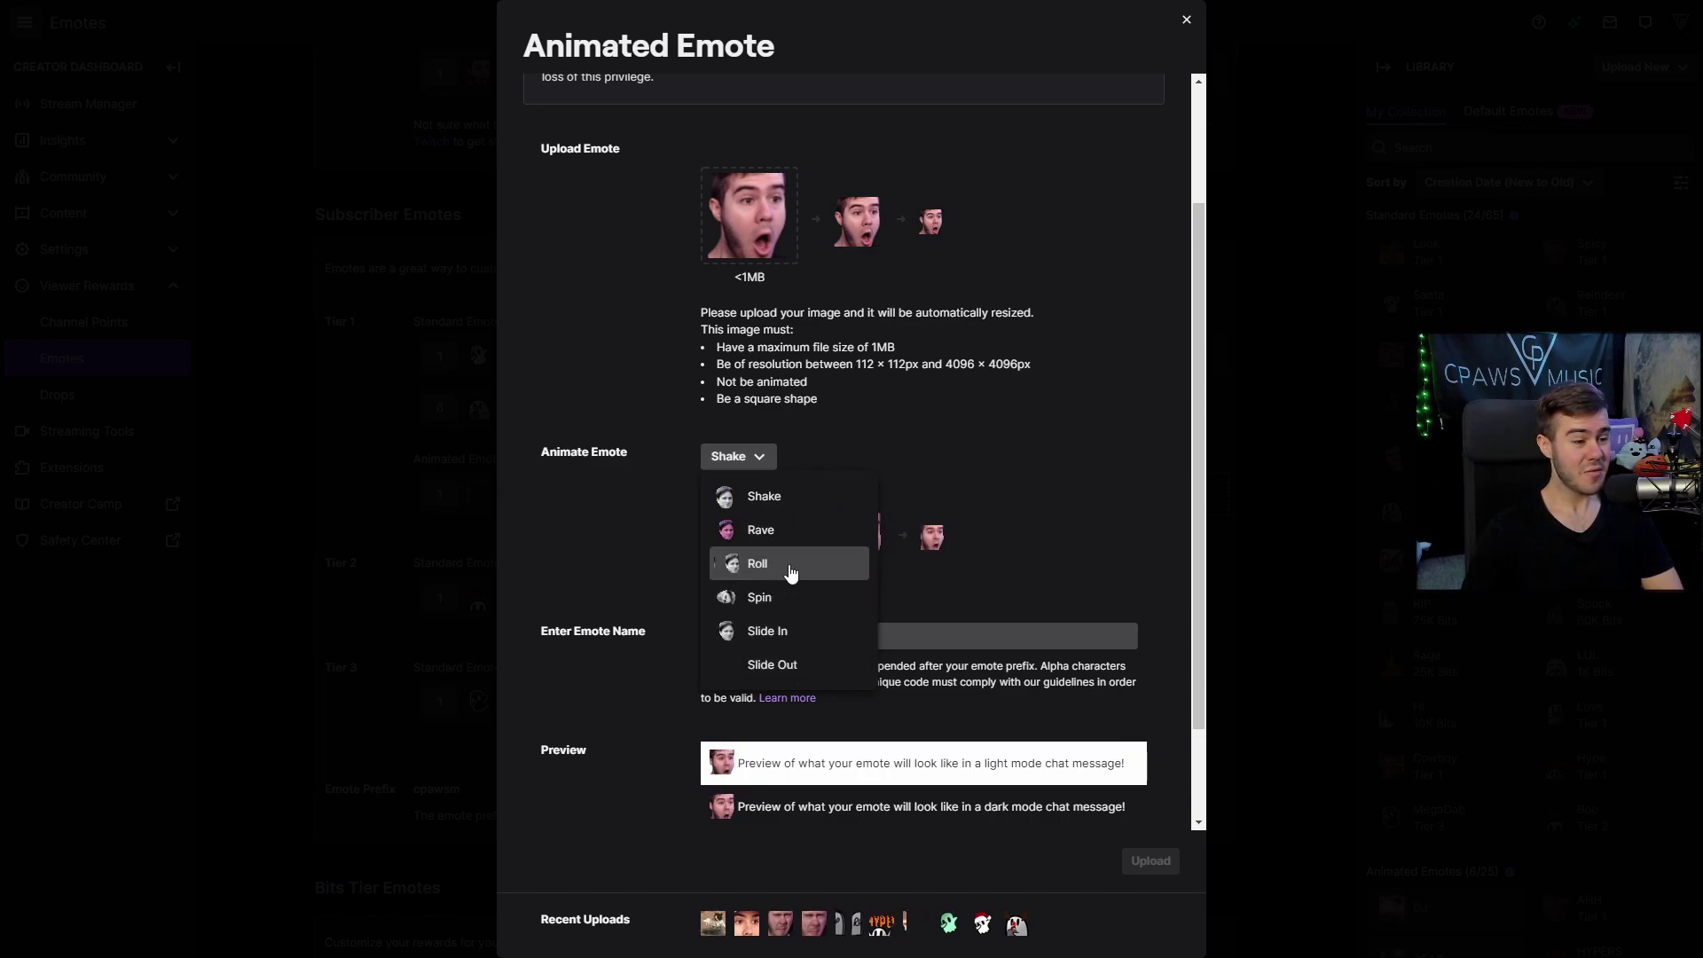
click(791, 568)
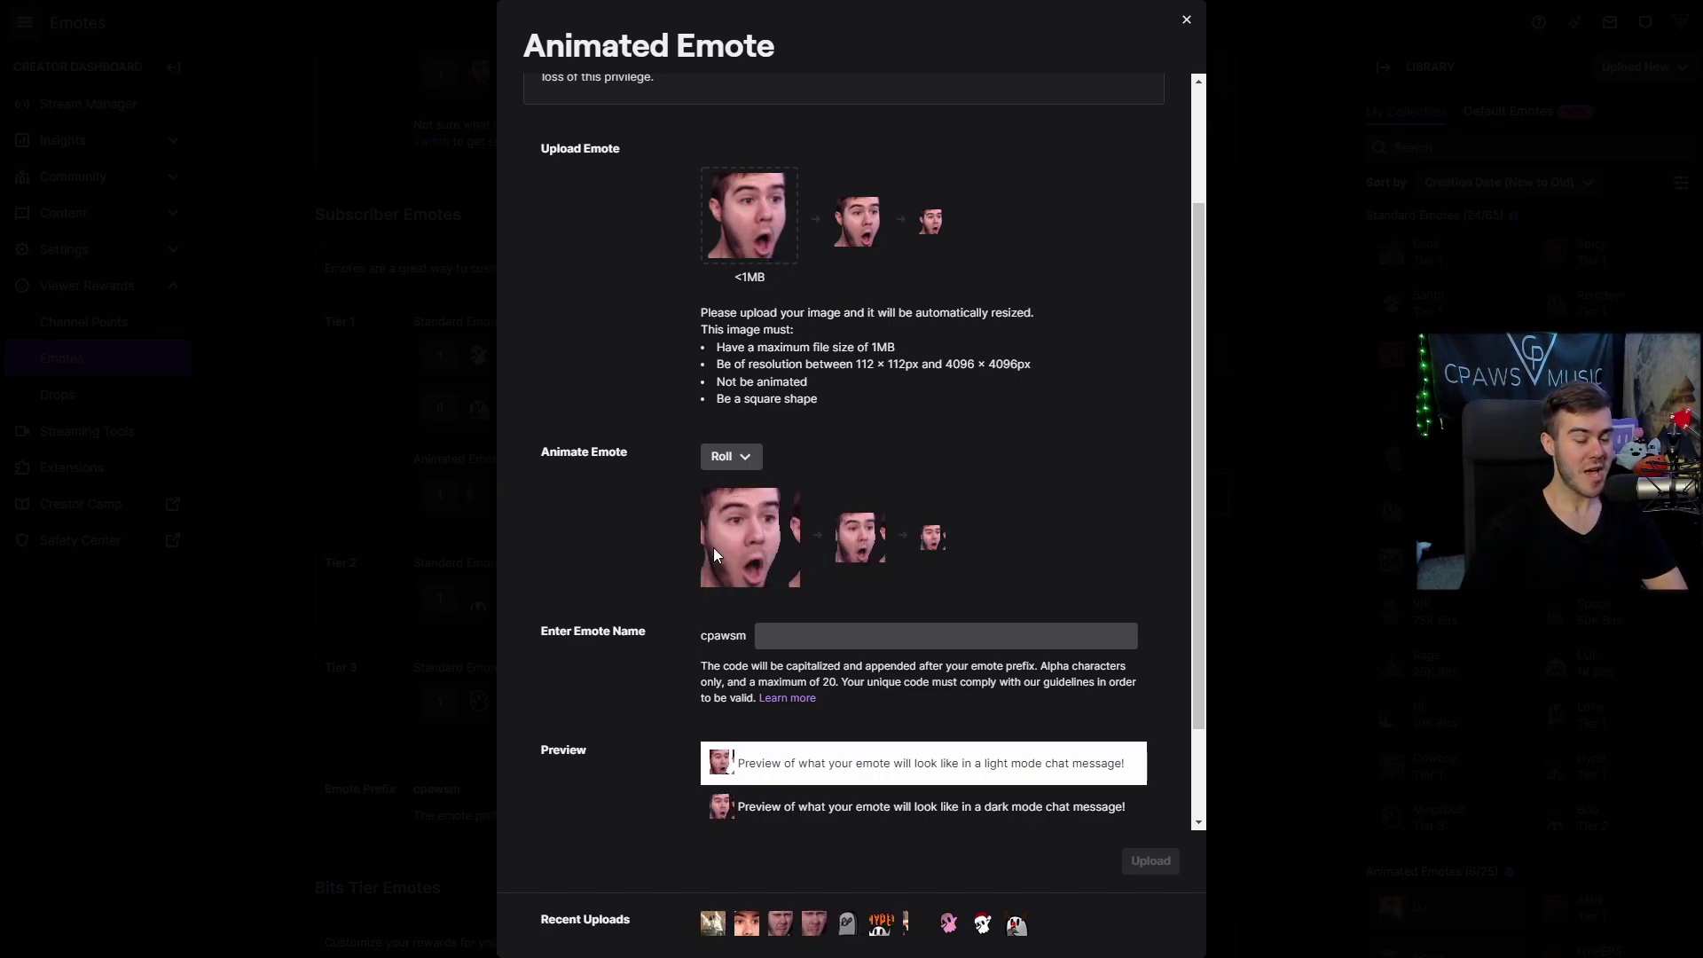
Step: Upload the rolling emote under the name POGGIES and compare it with the Pog emote in the free follower tier
scroll(608, 524, down, 2)
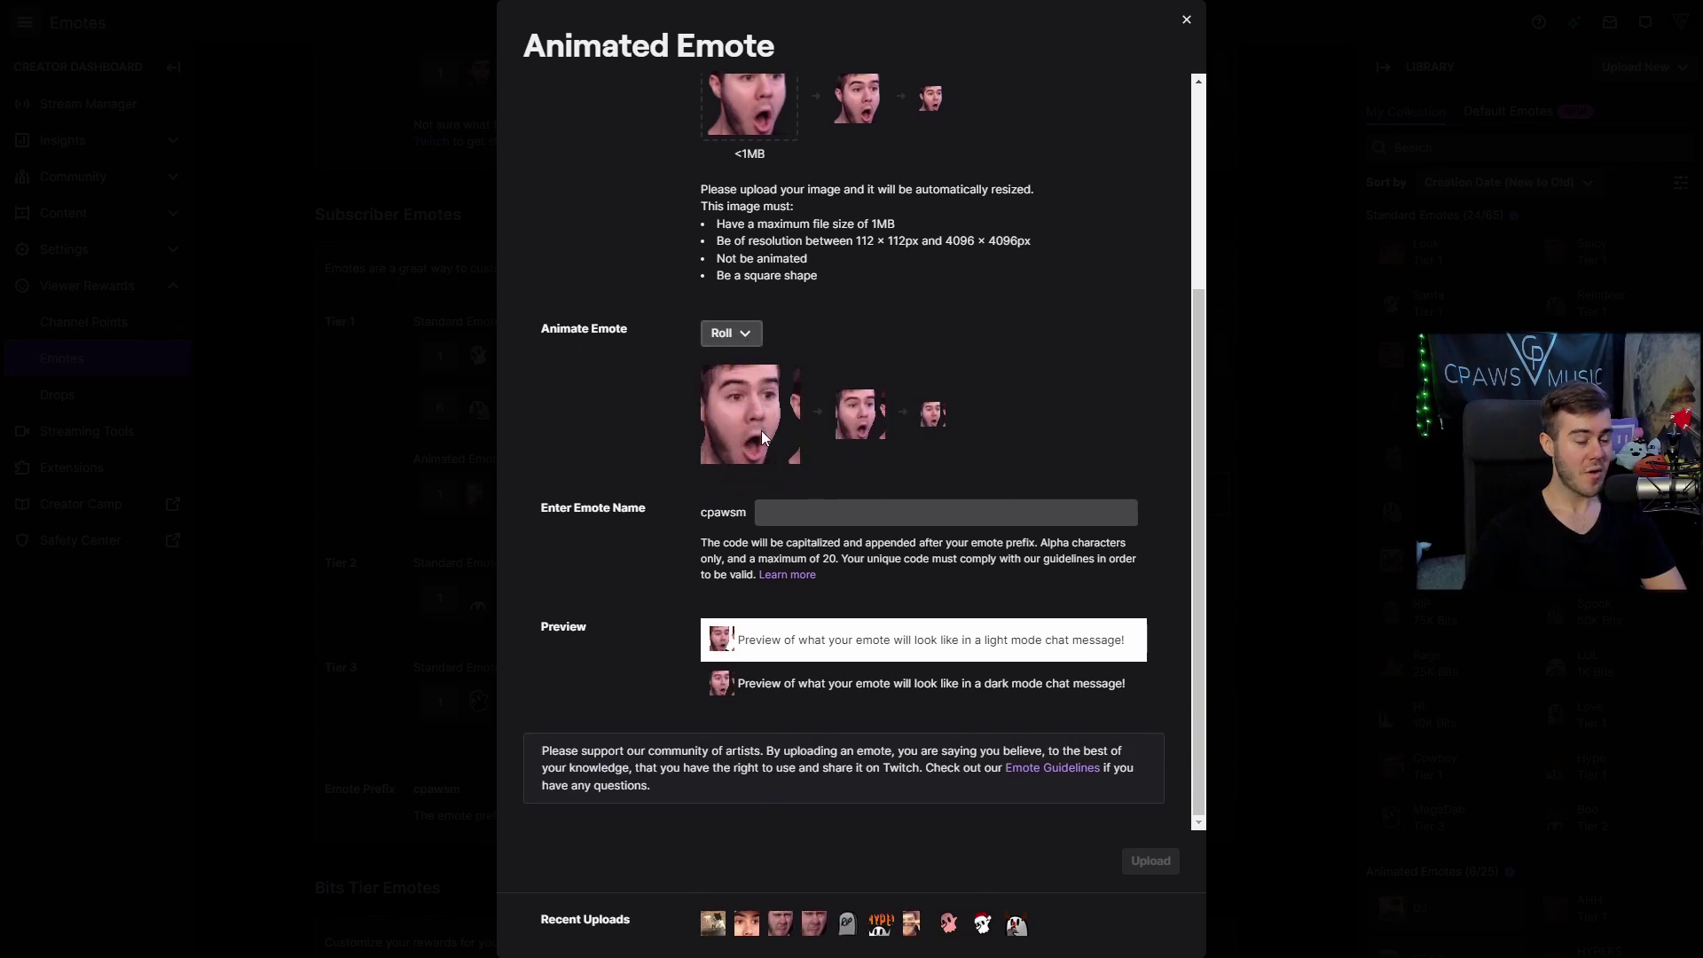
click(770, 512)
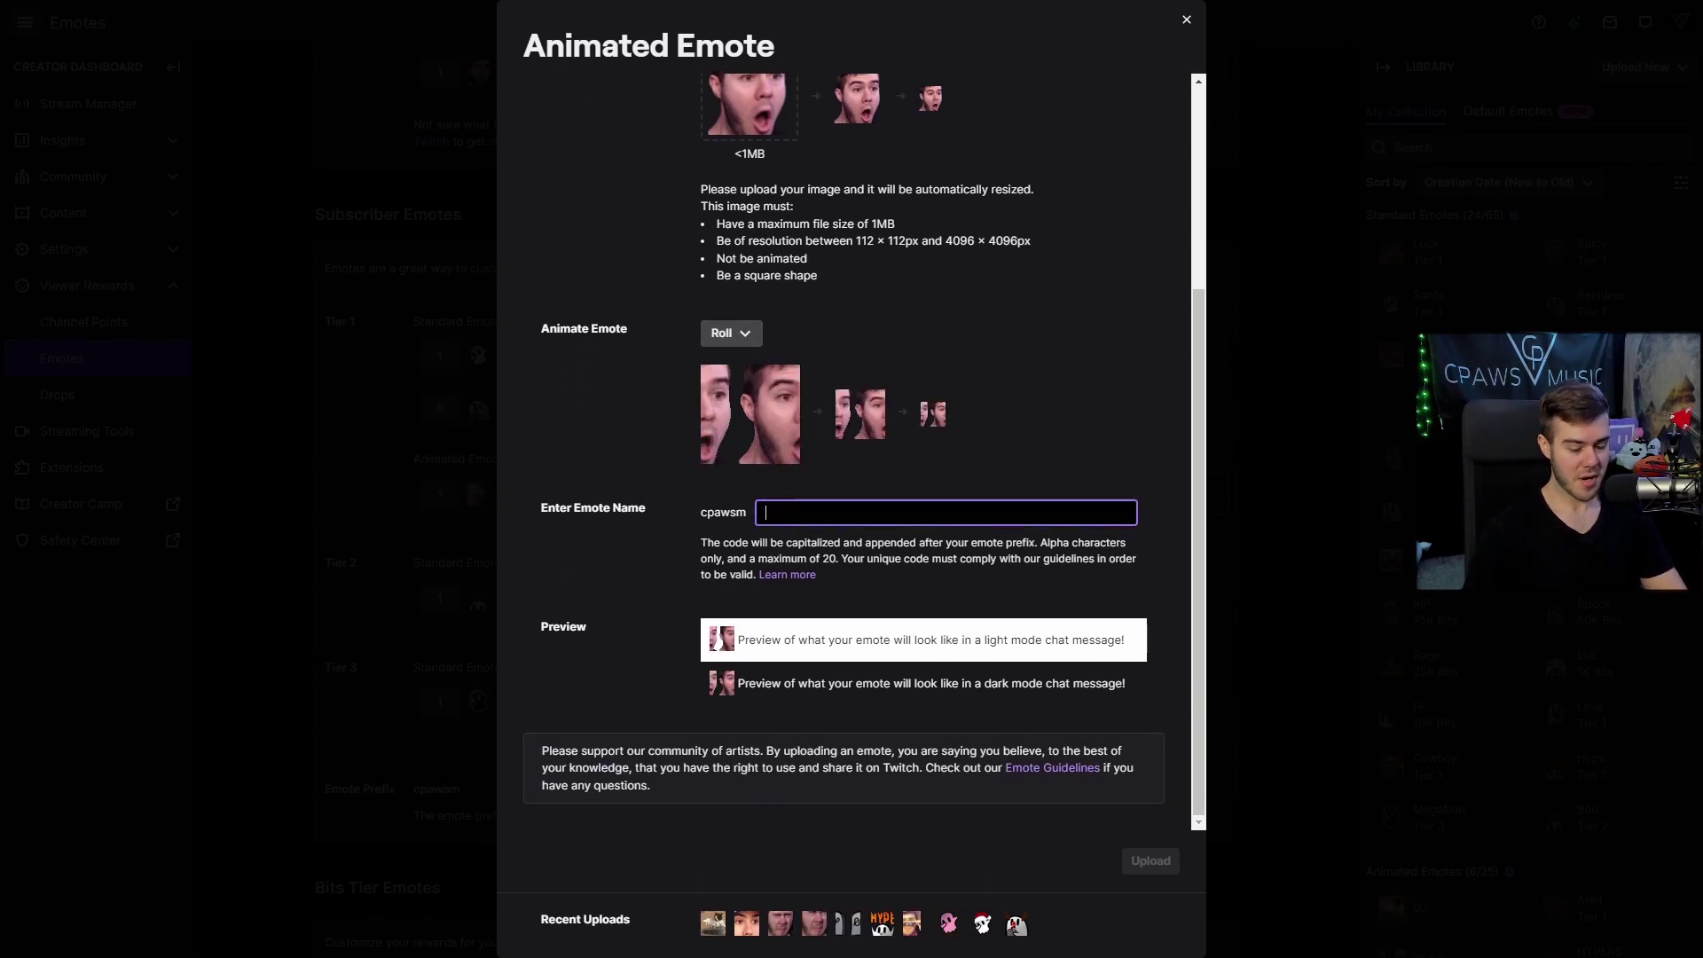
text(POGGIES)
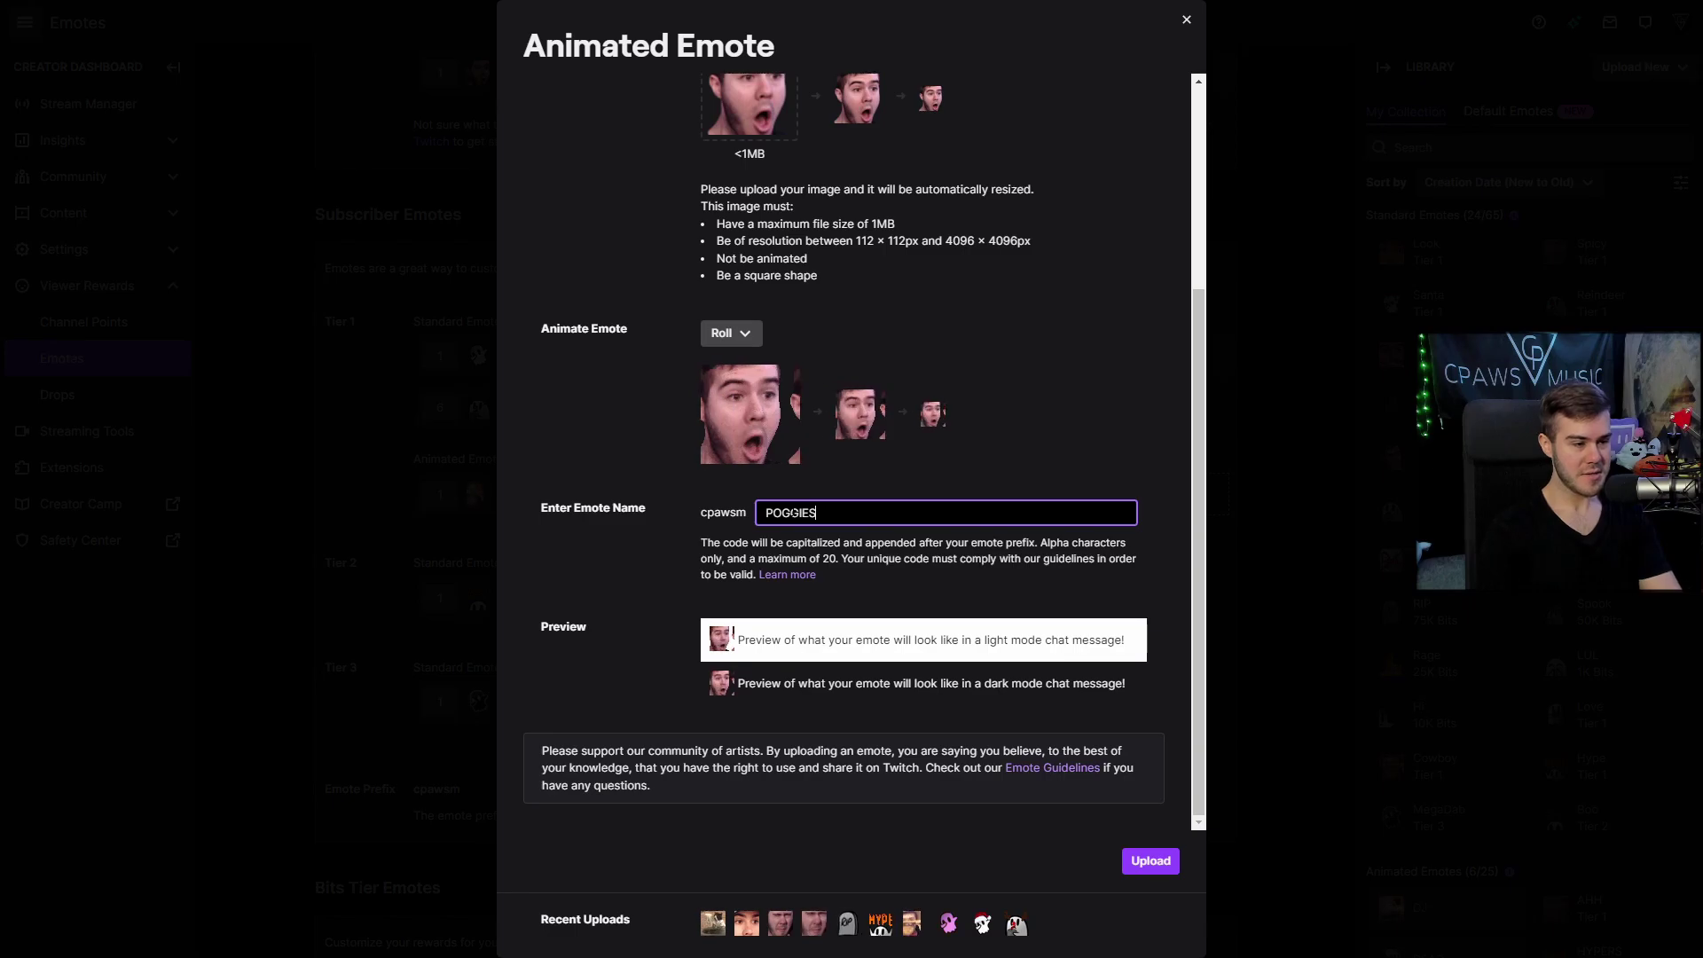
click(1144, 860)
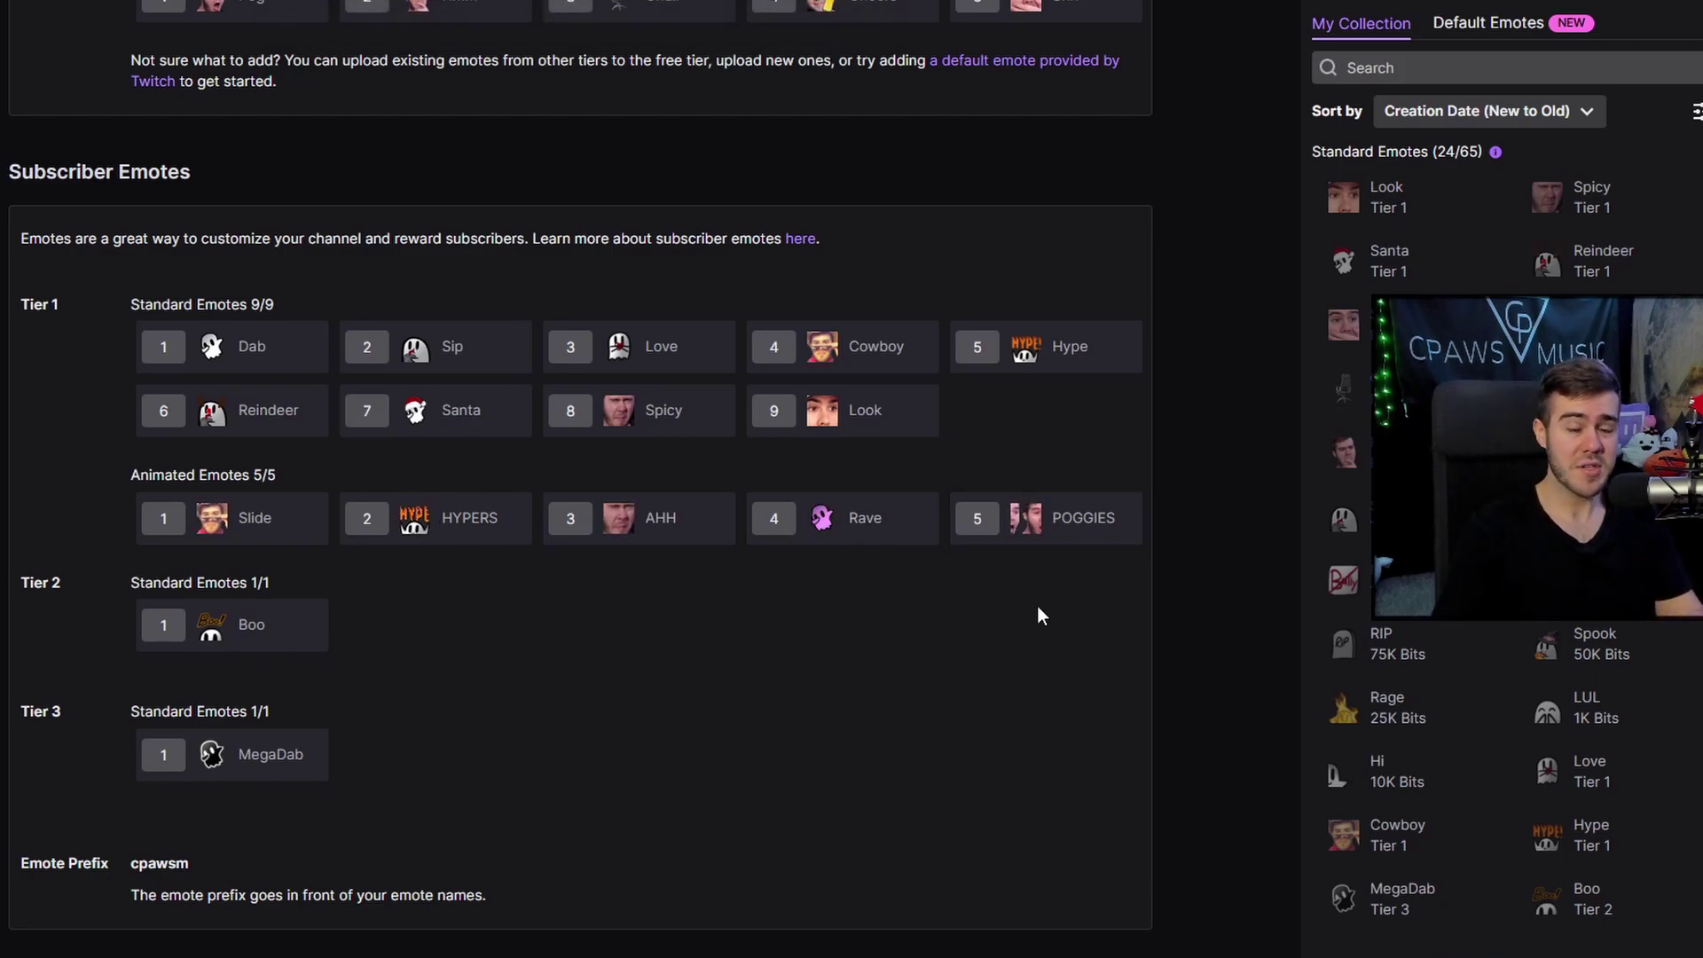
scroll(990, 638, up, 2)
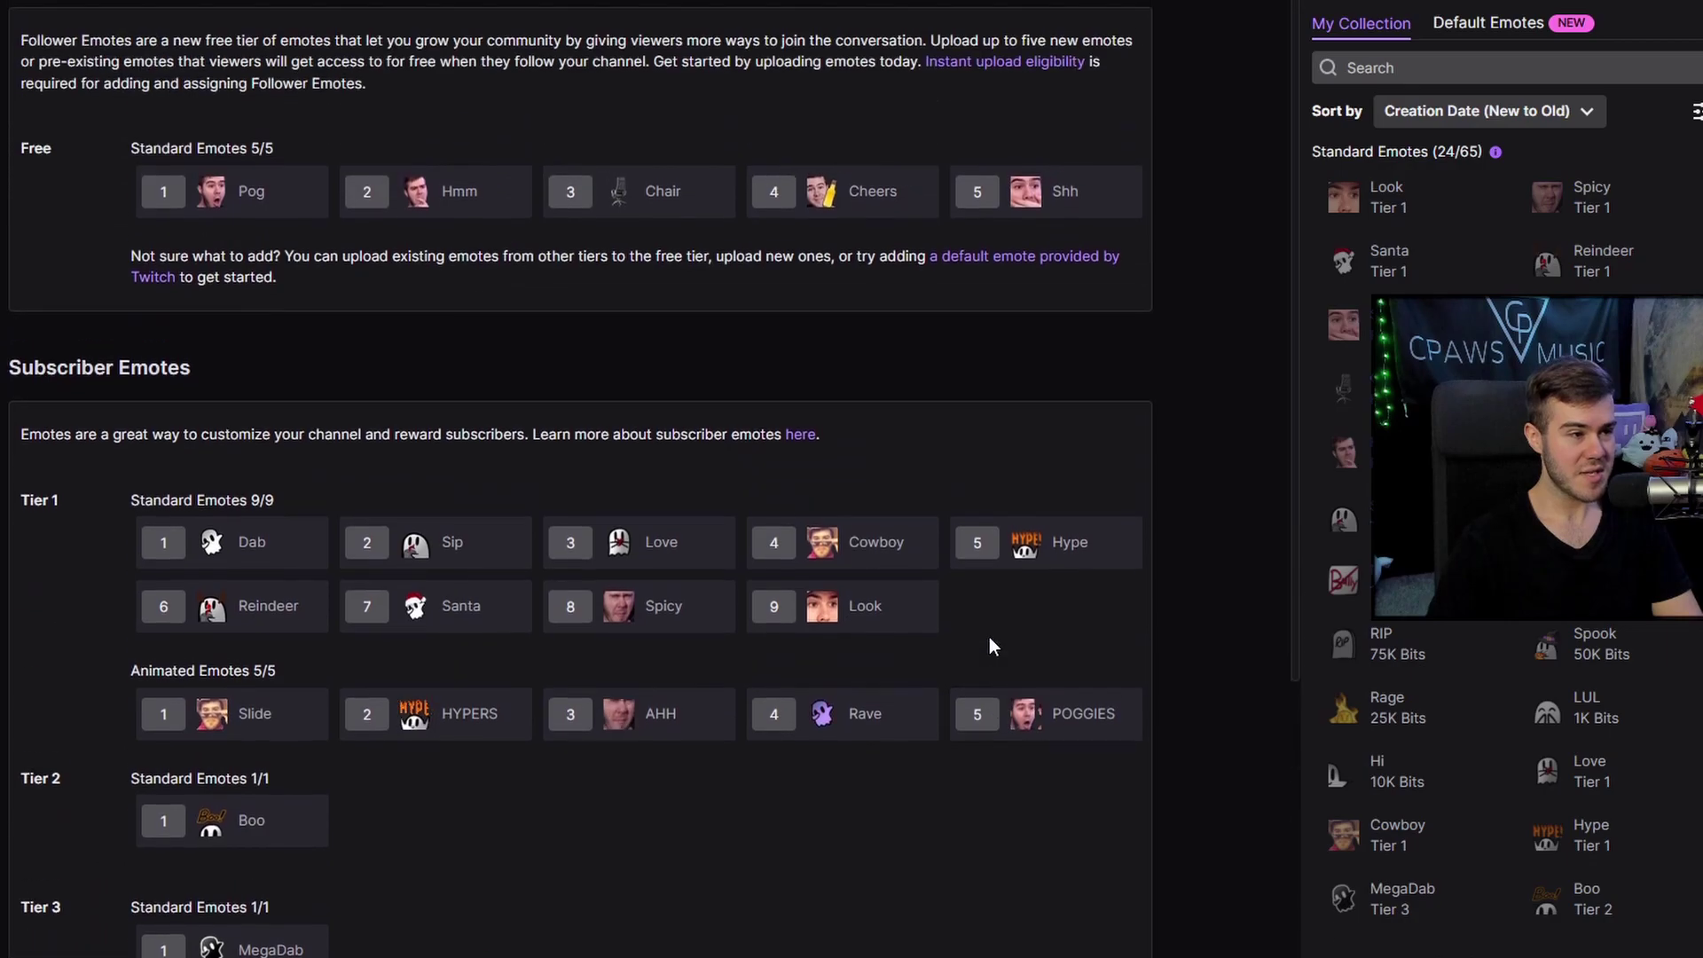
scroll(988, 637, up, 1)
mouse_move(254, 217)
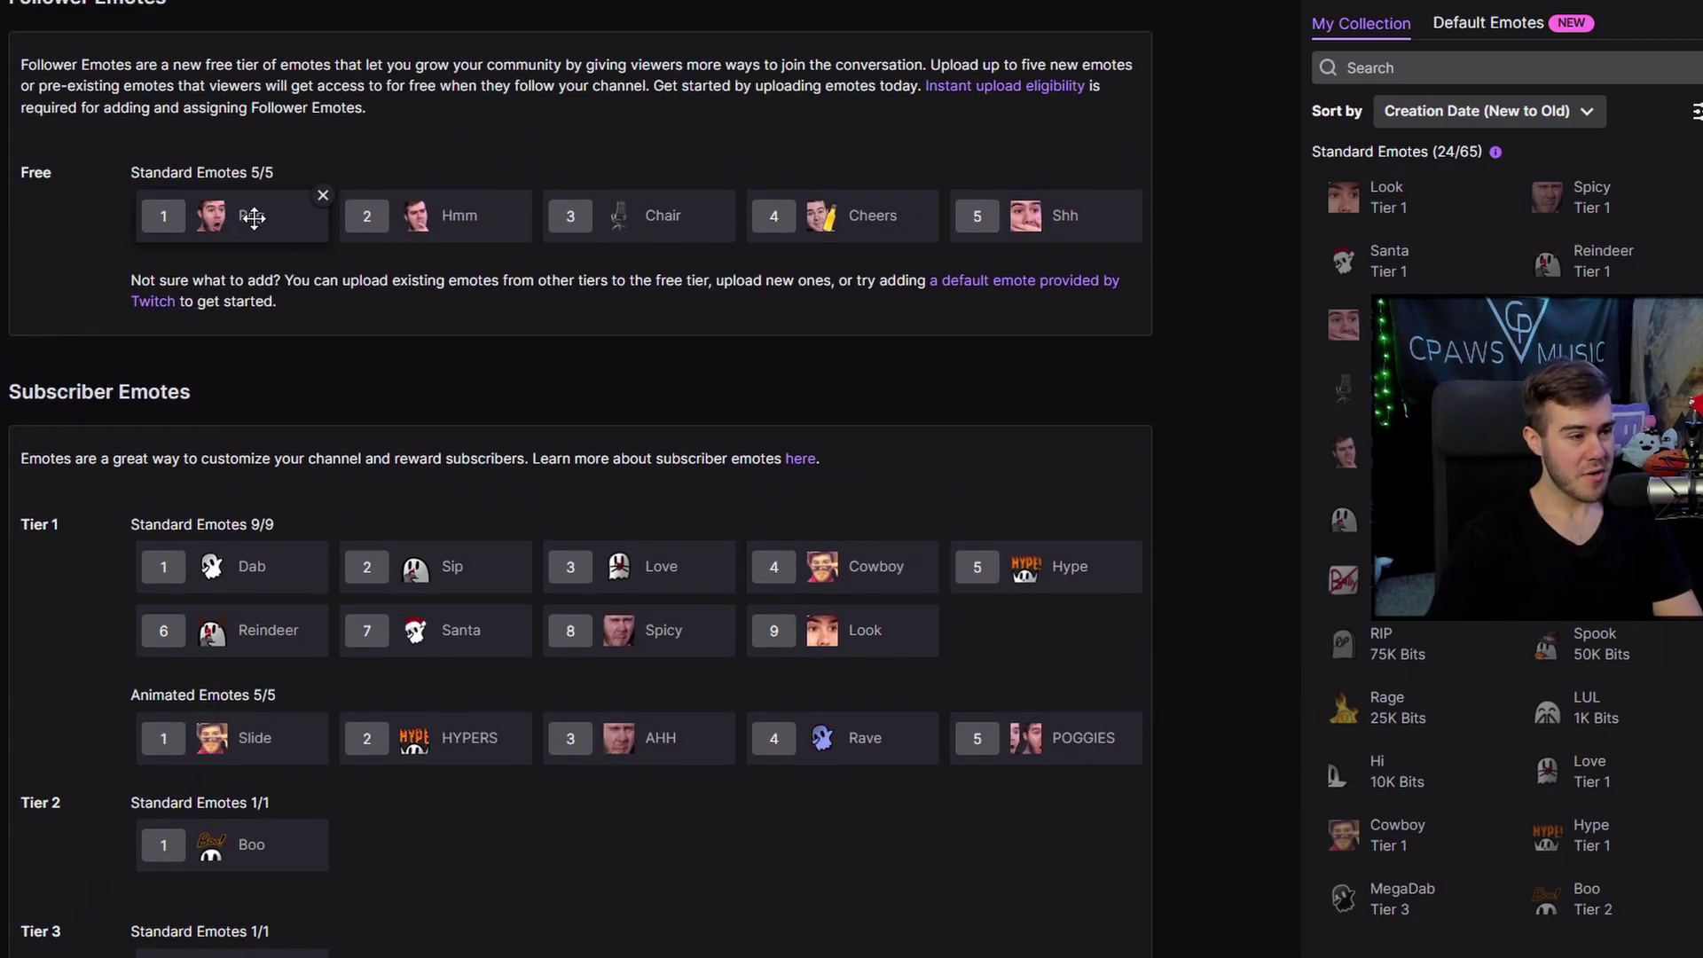
scroll(360, 359, down, 2)
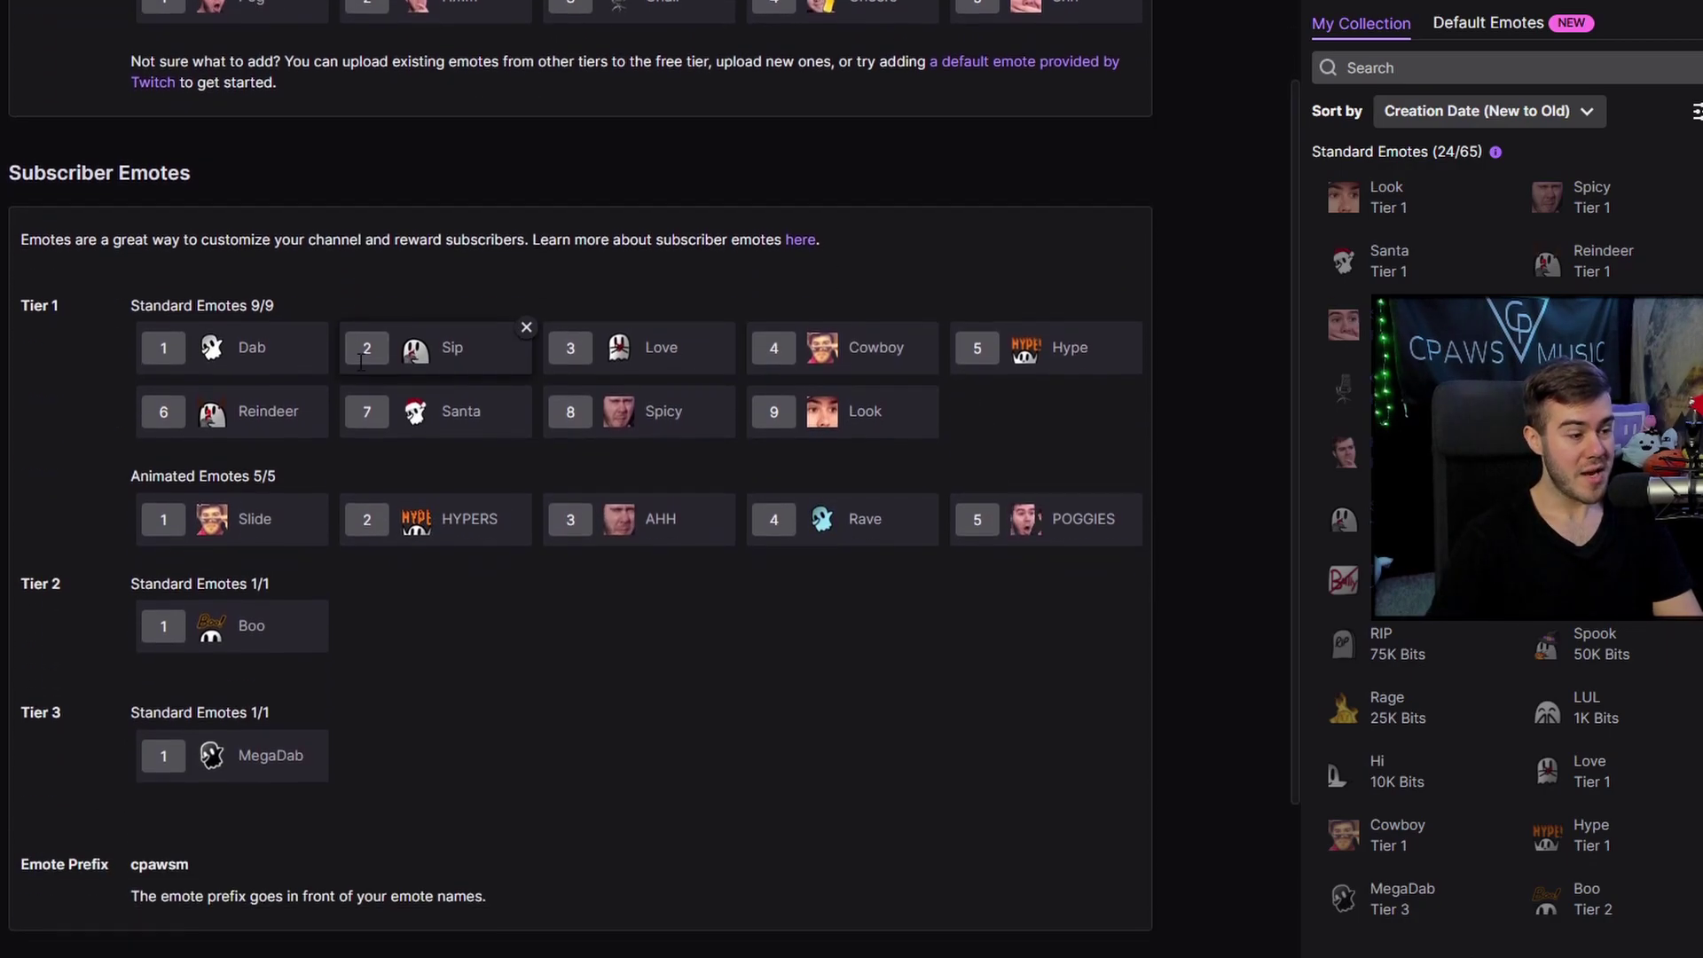
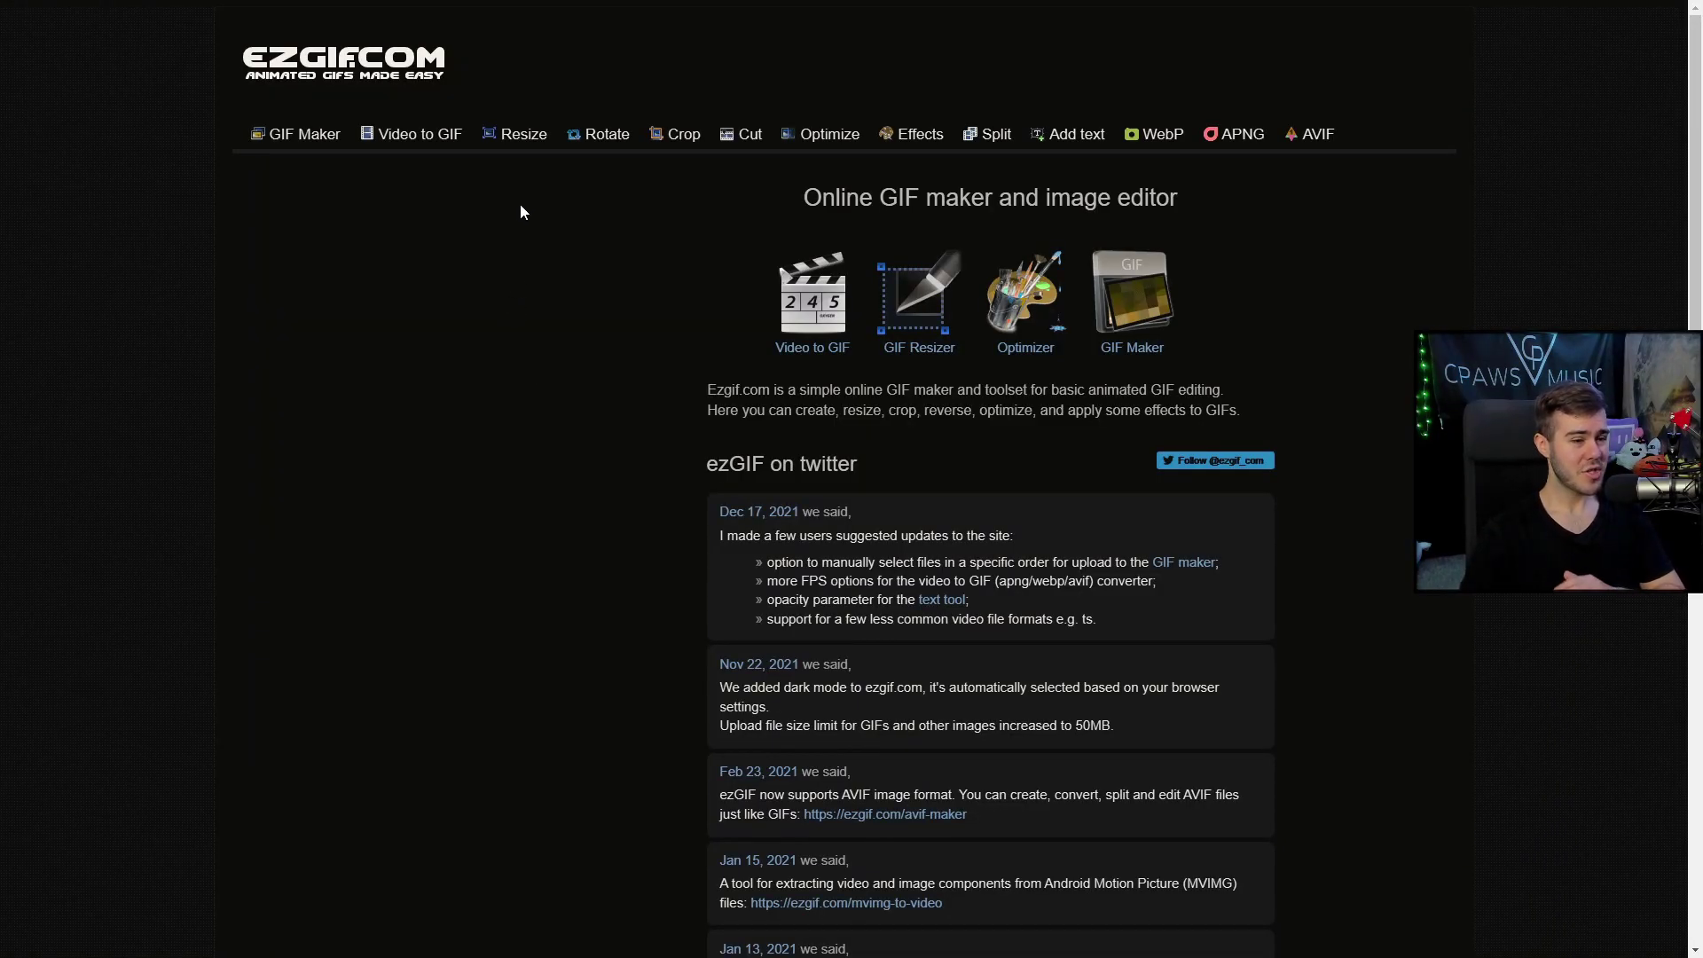
Step: Switch to ezgif.com and select the file "Cat Animated GIF Emote" for the Resize tool
click(523, 135)
click(644, 325)
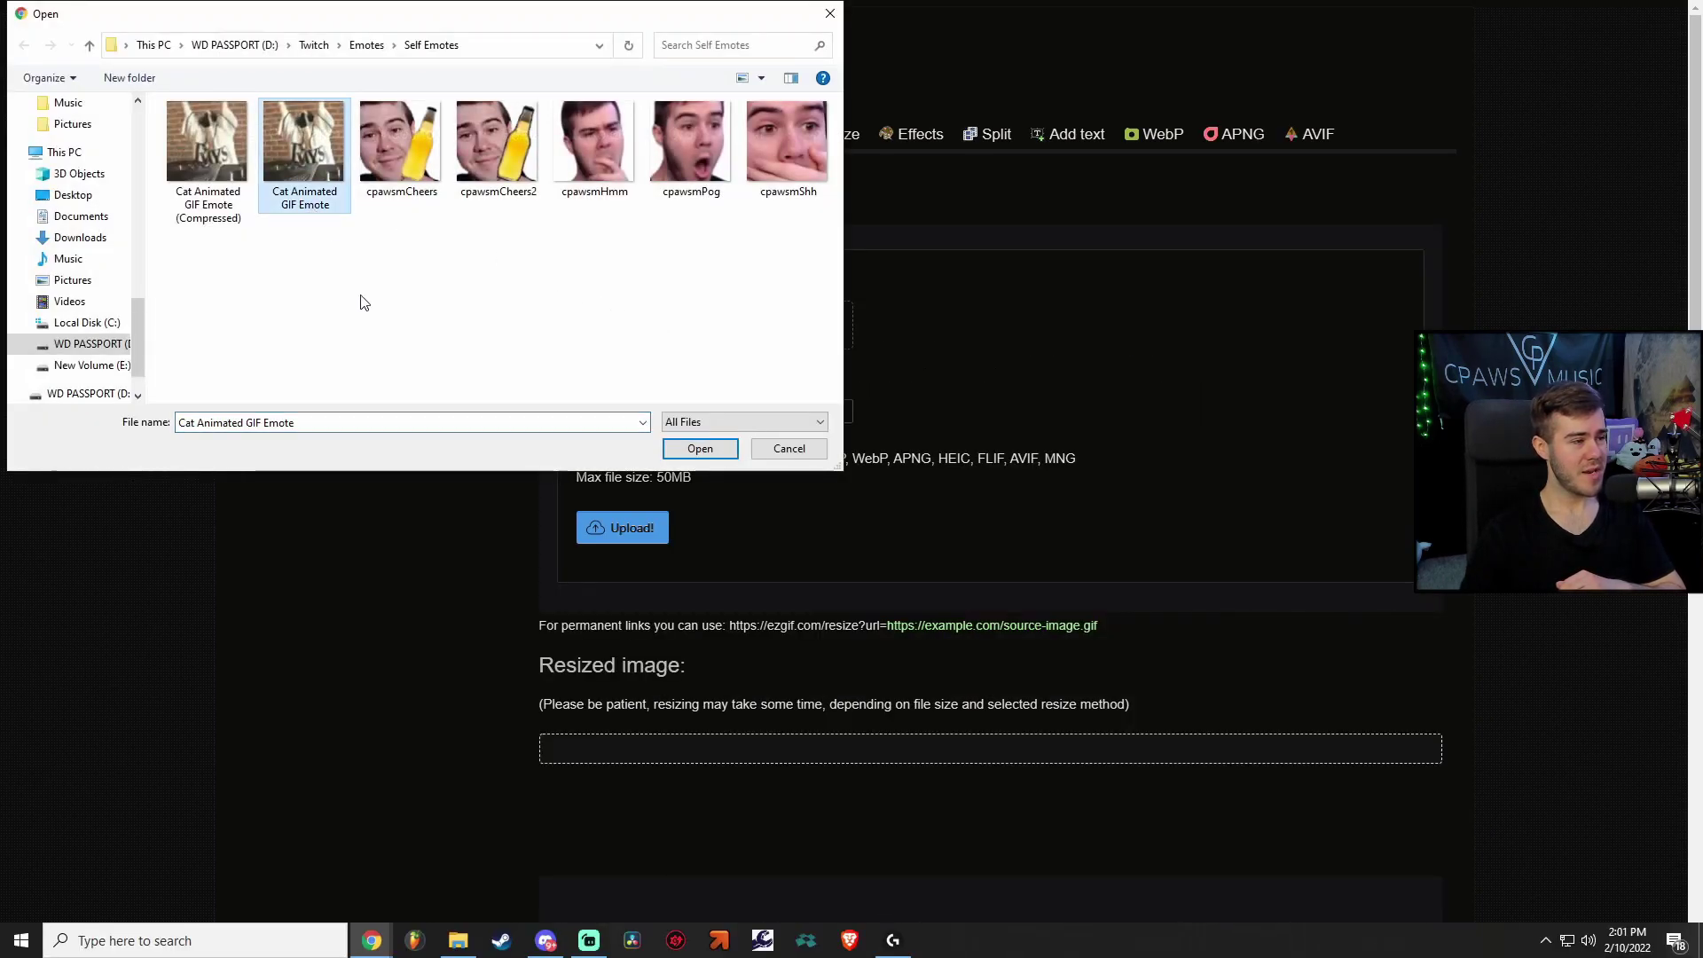
click(685, 451)
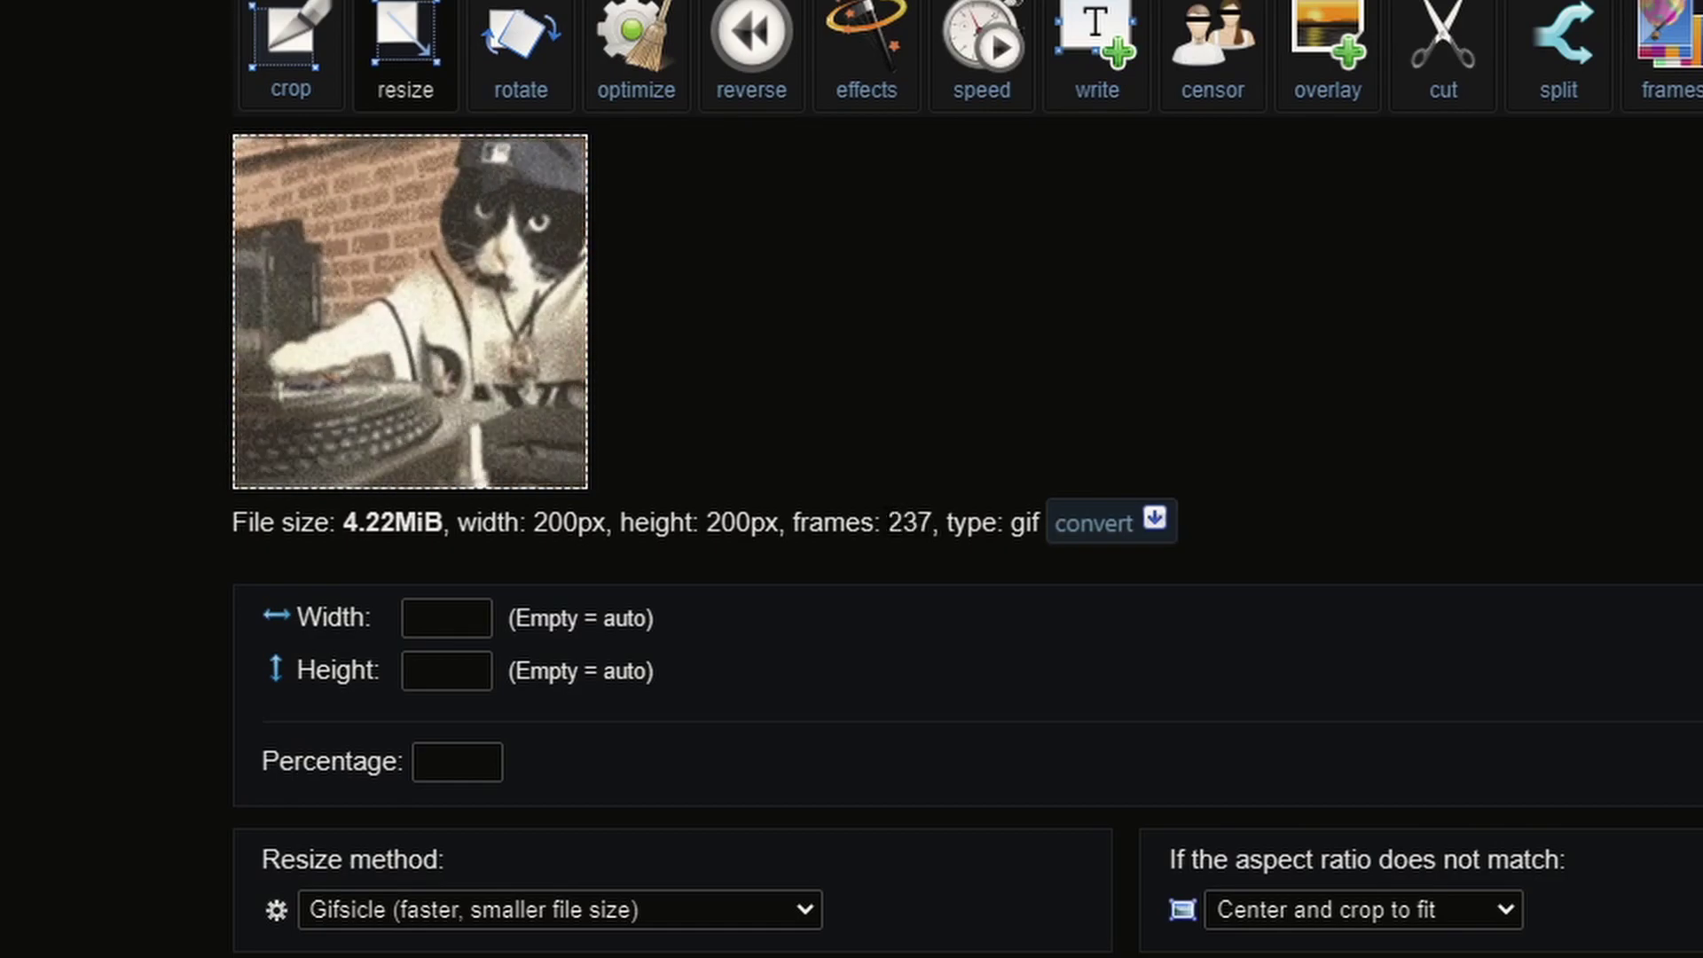
Step: Resize the cat GIF to a width of 112 px and a height of 112 px
scroll(883, 520, down, 1)
scroll(884, 520, down, 1)
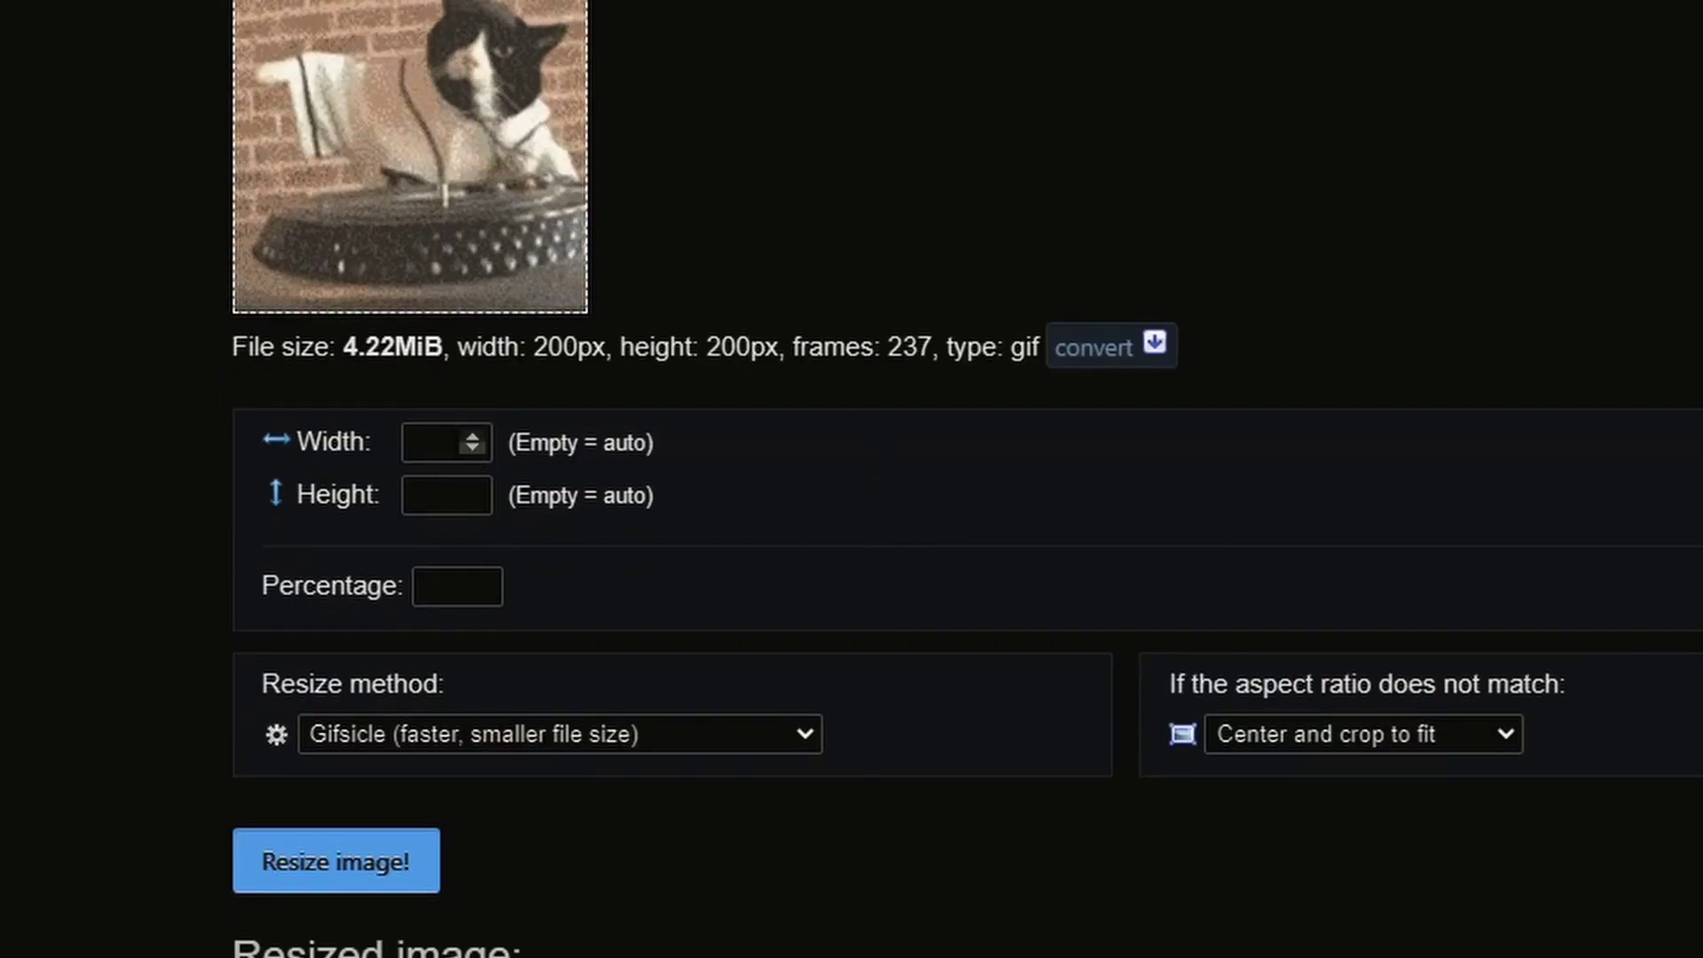
click(445, 443)
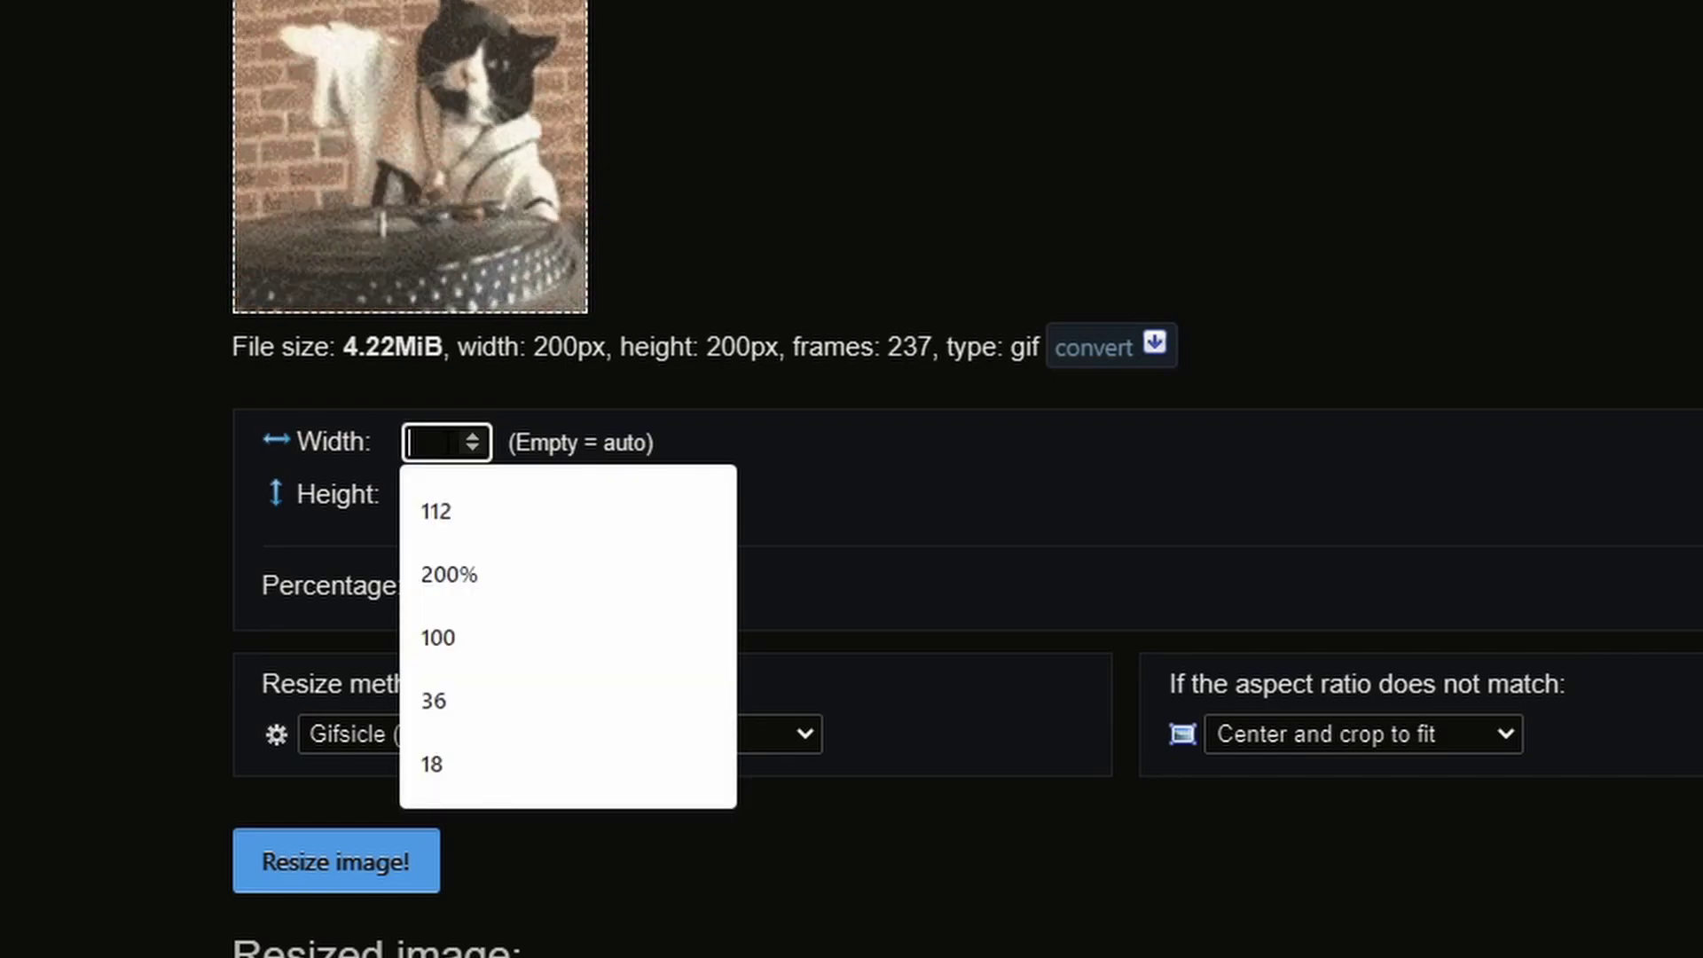
text(112)
click(427, 488)
text(112)
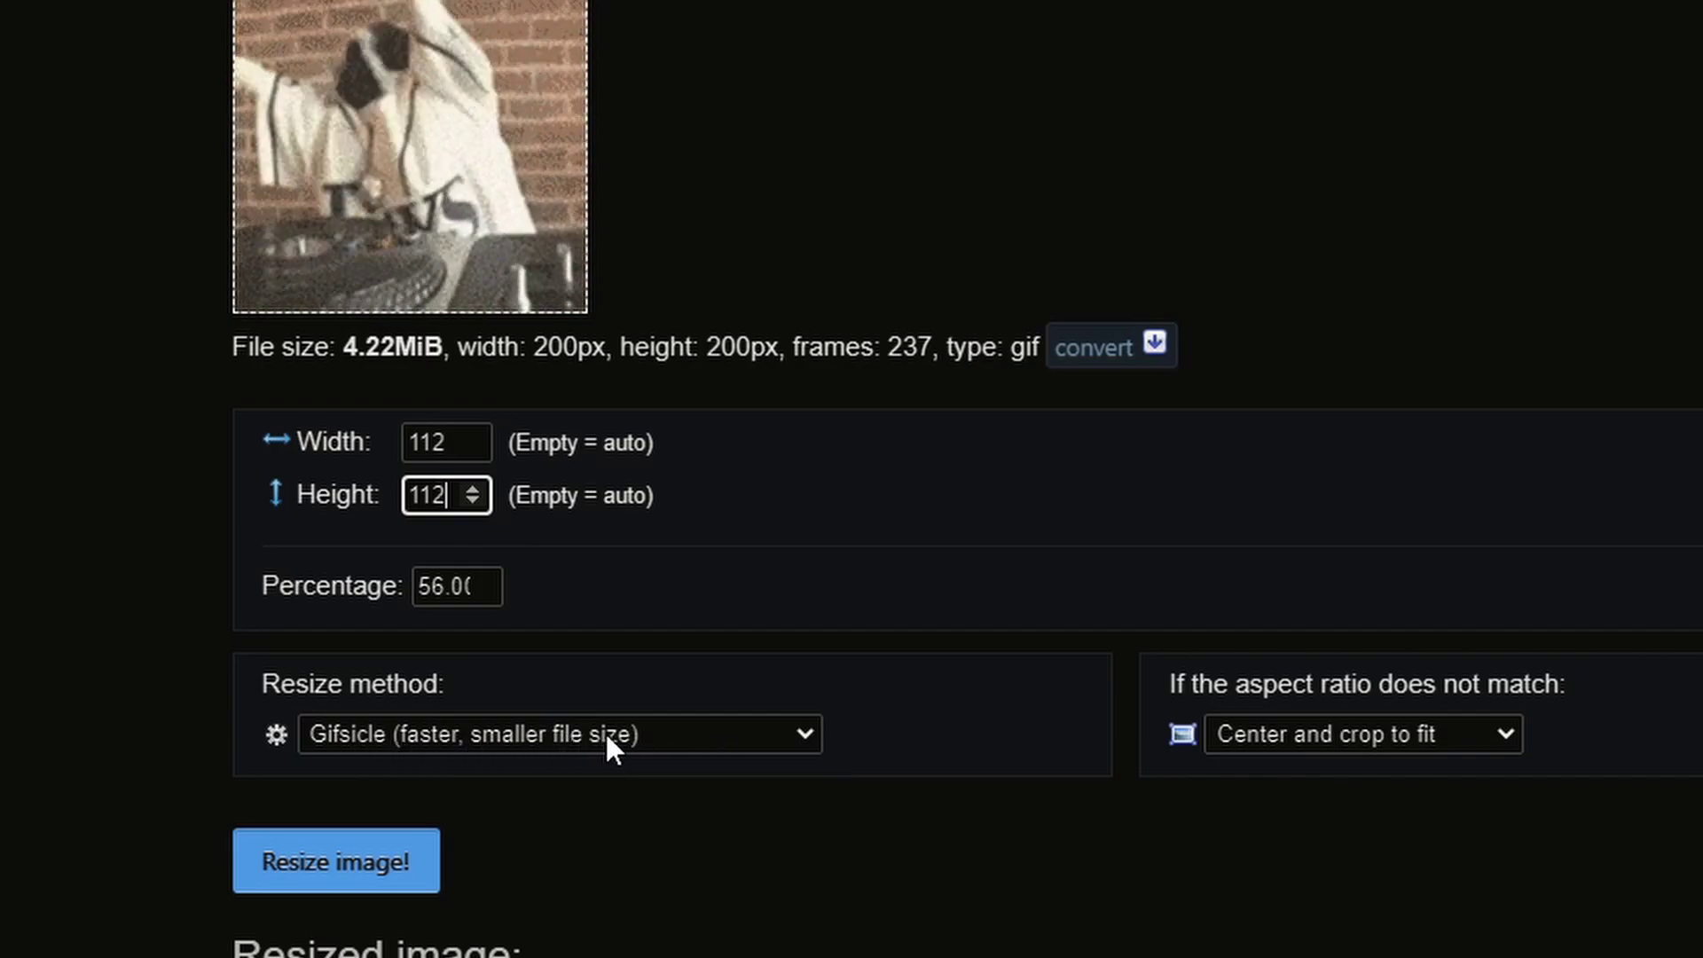
click(361, 865)
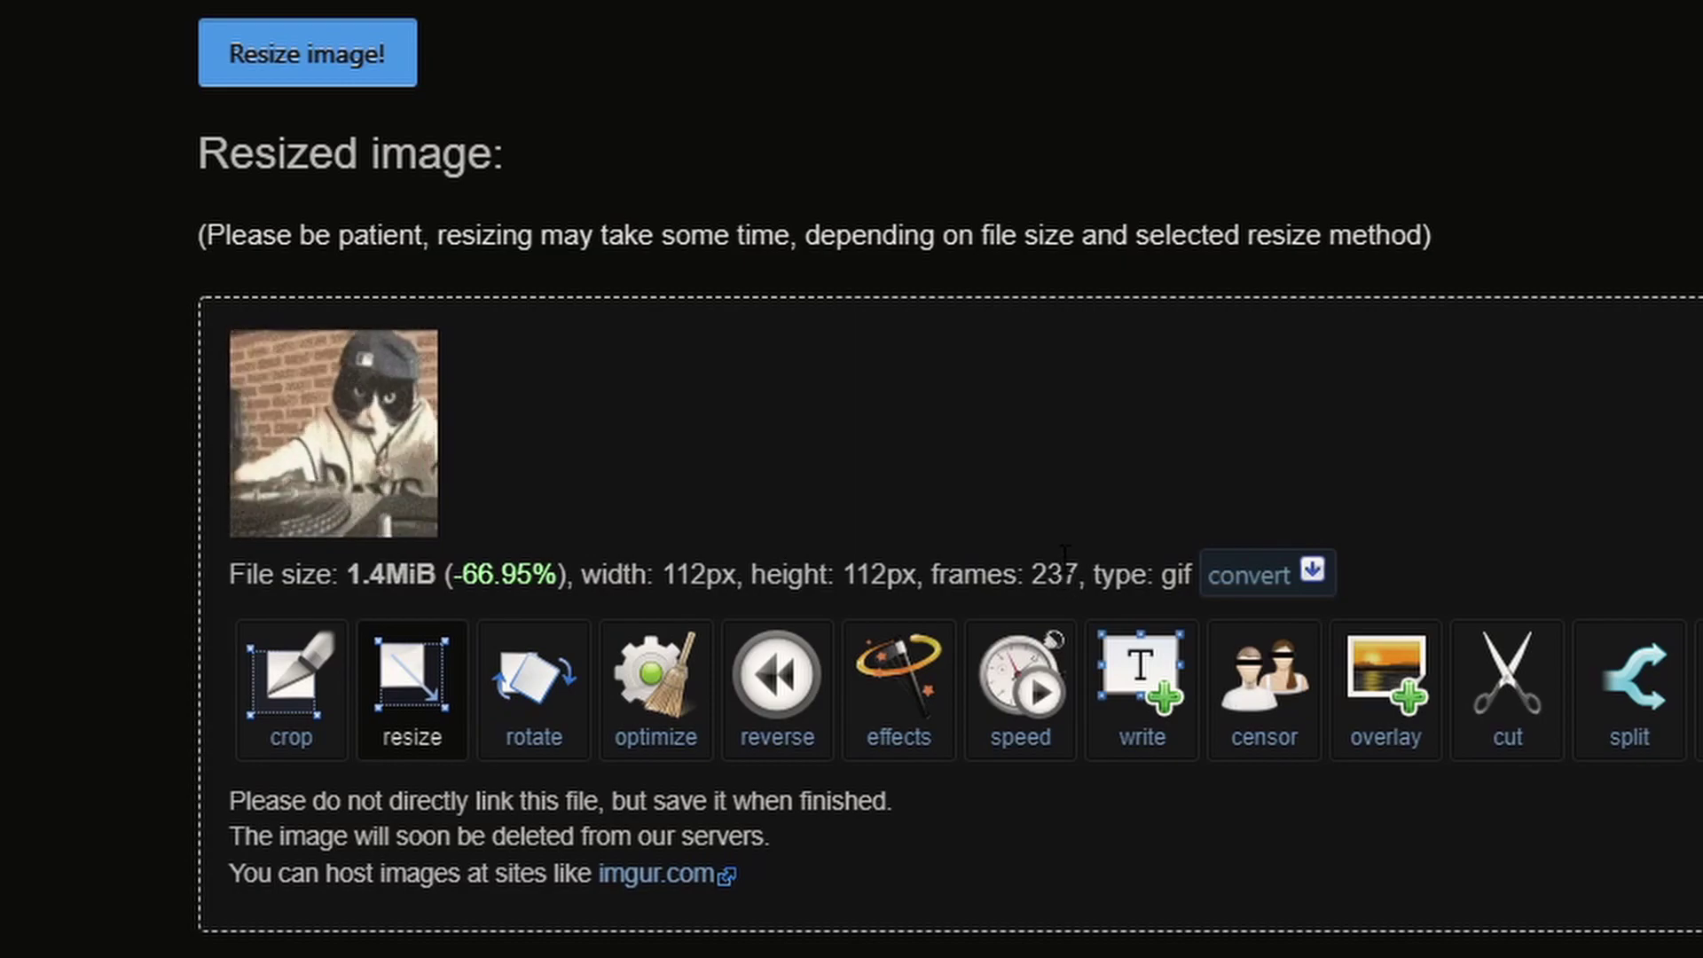
Step: Cut the resized GIF by frame number so that it runs from frame 1 to frame 60
click(1524, 726)
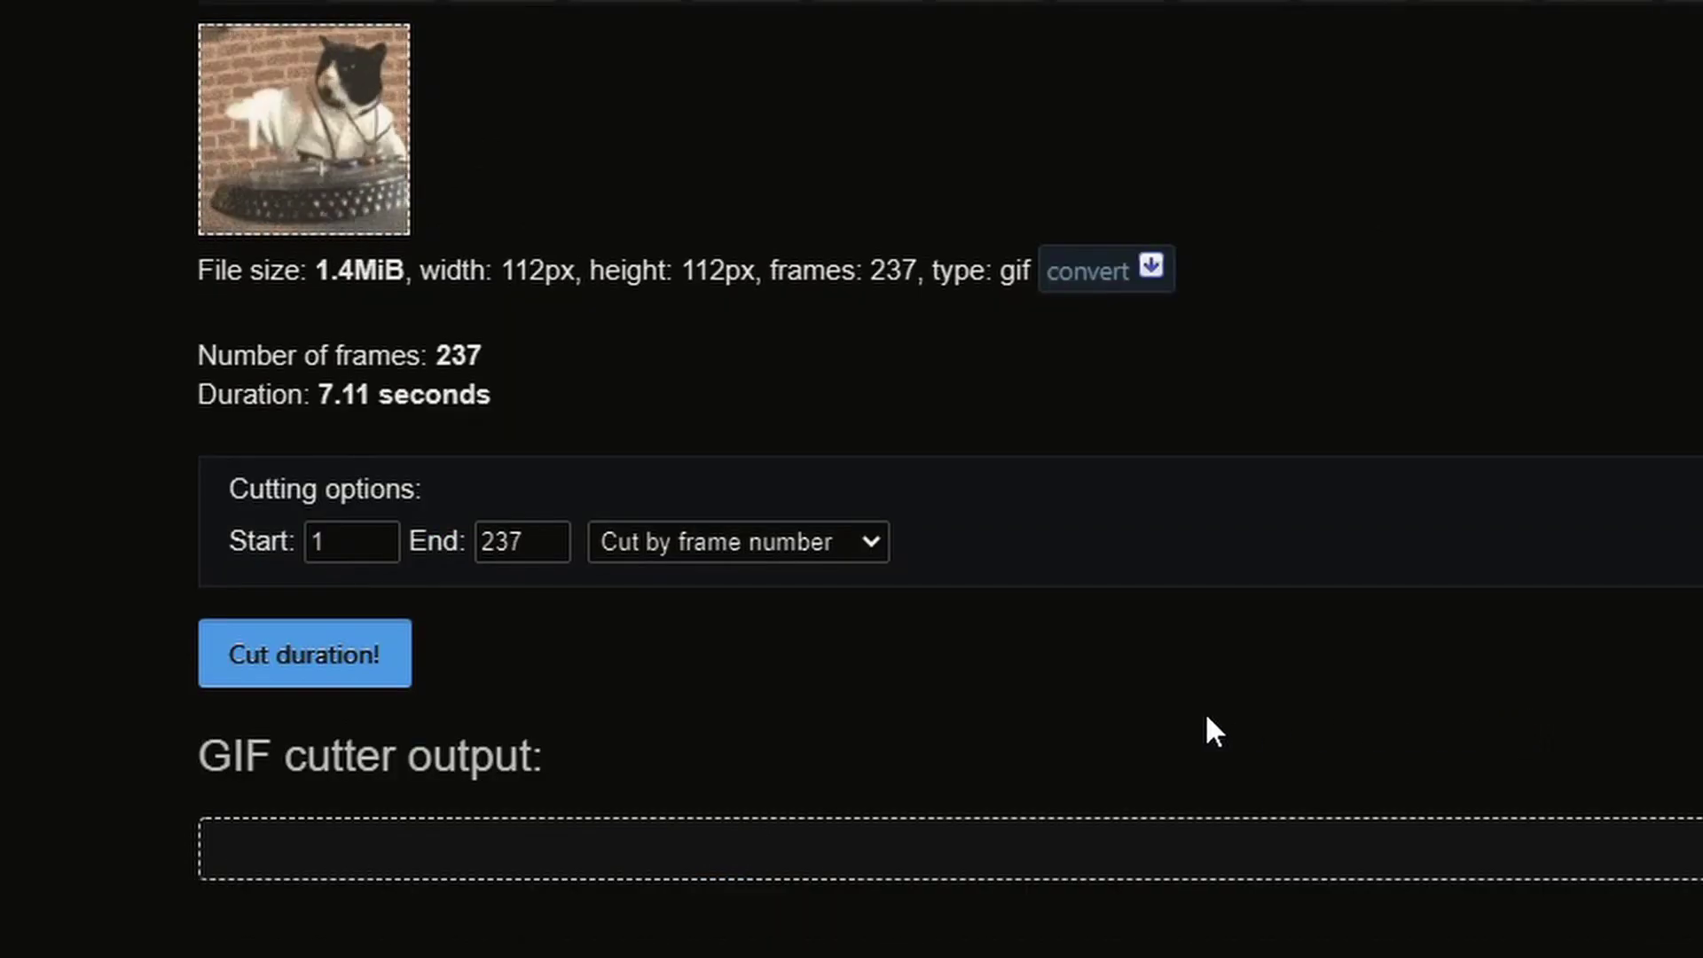
click(346, 542)
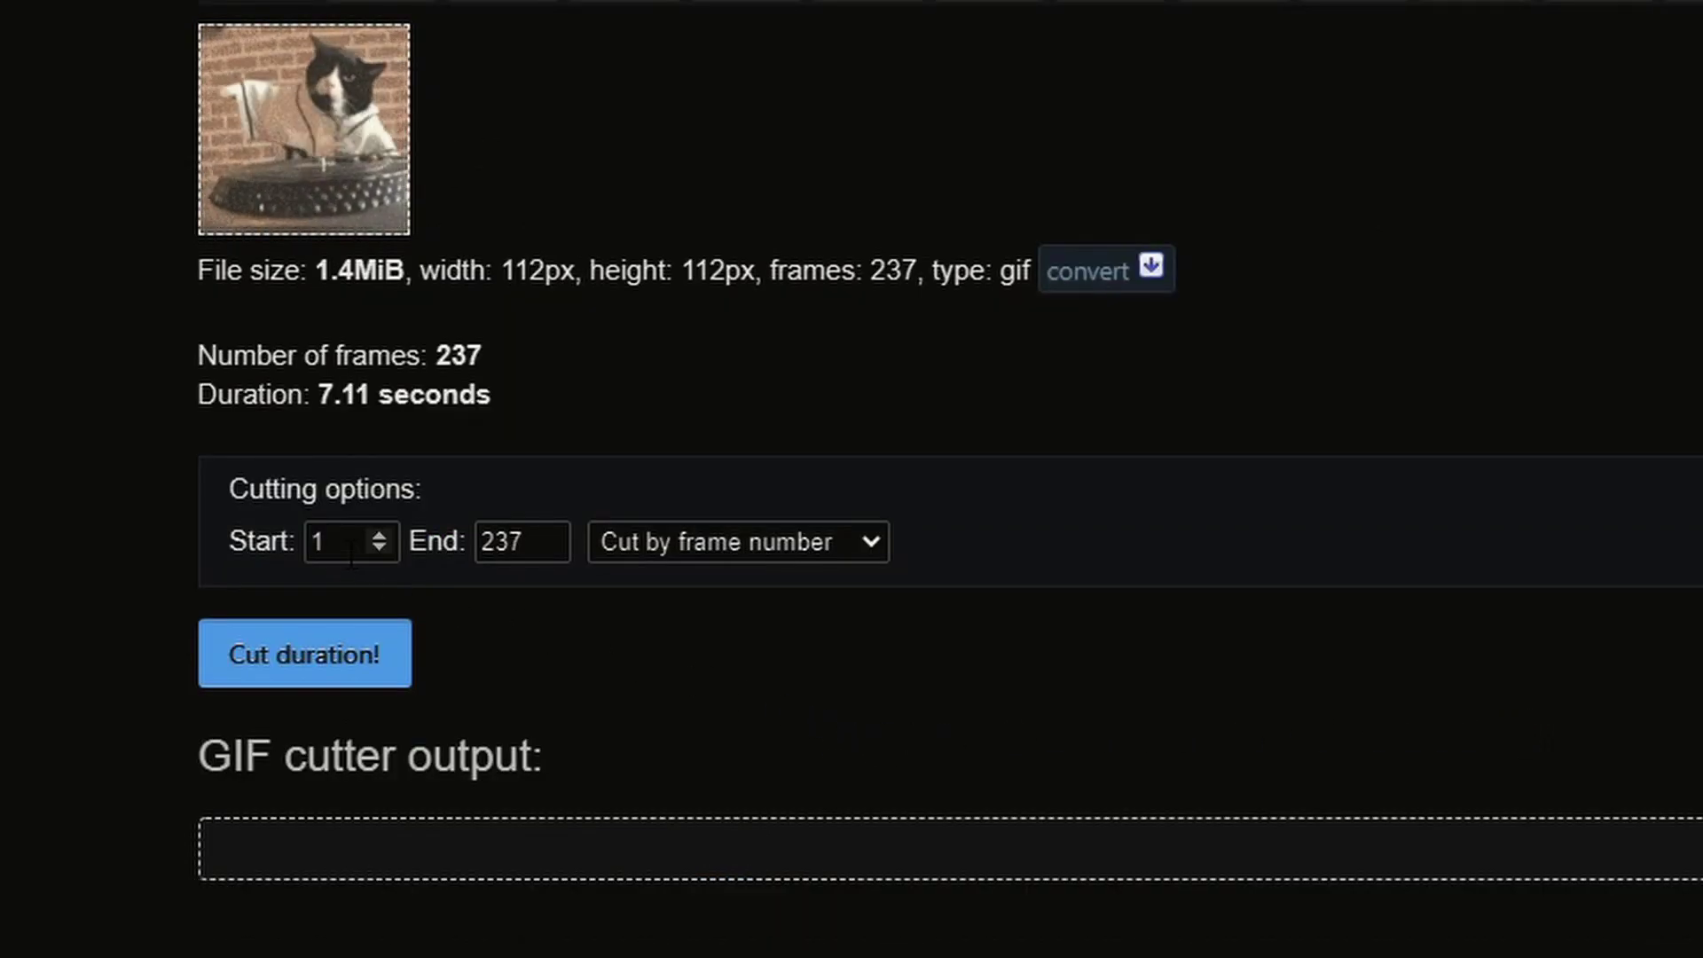
click(487, 543)
double_click(486, 543)
text(60)
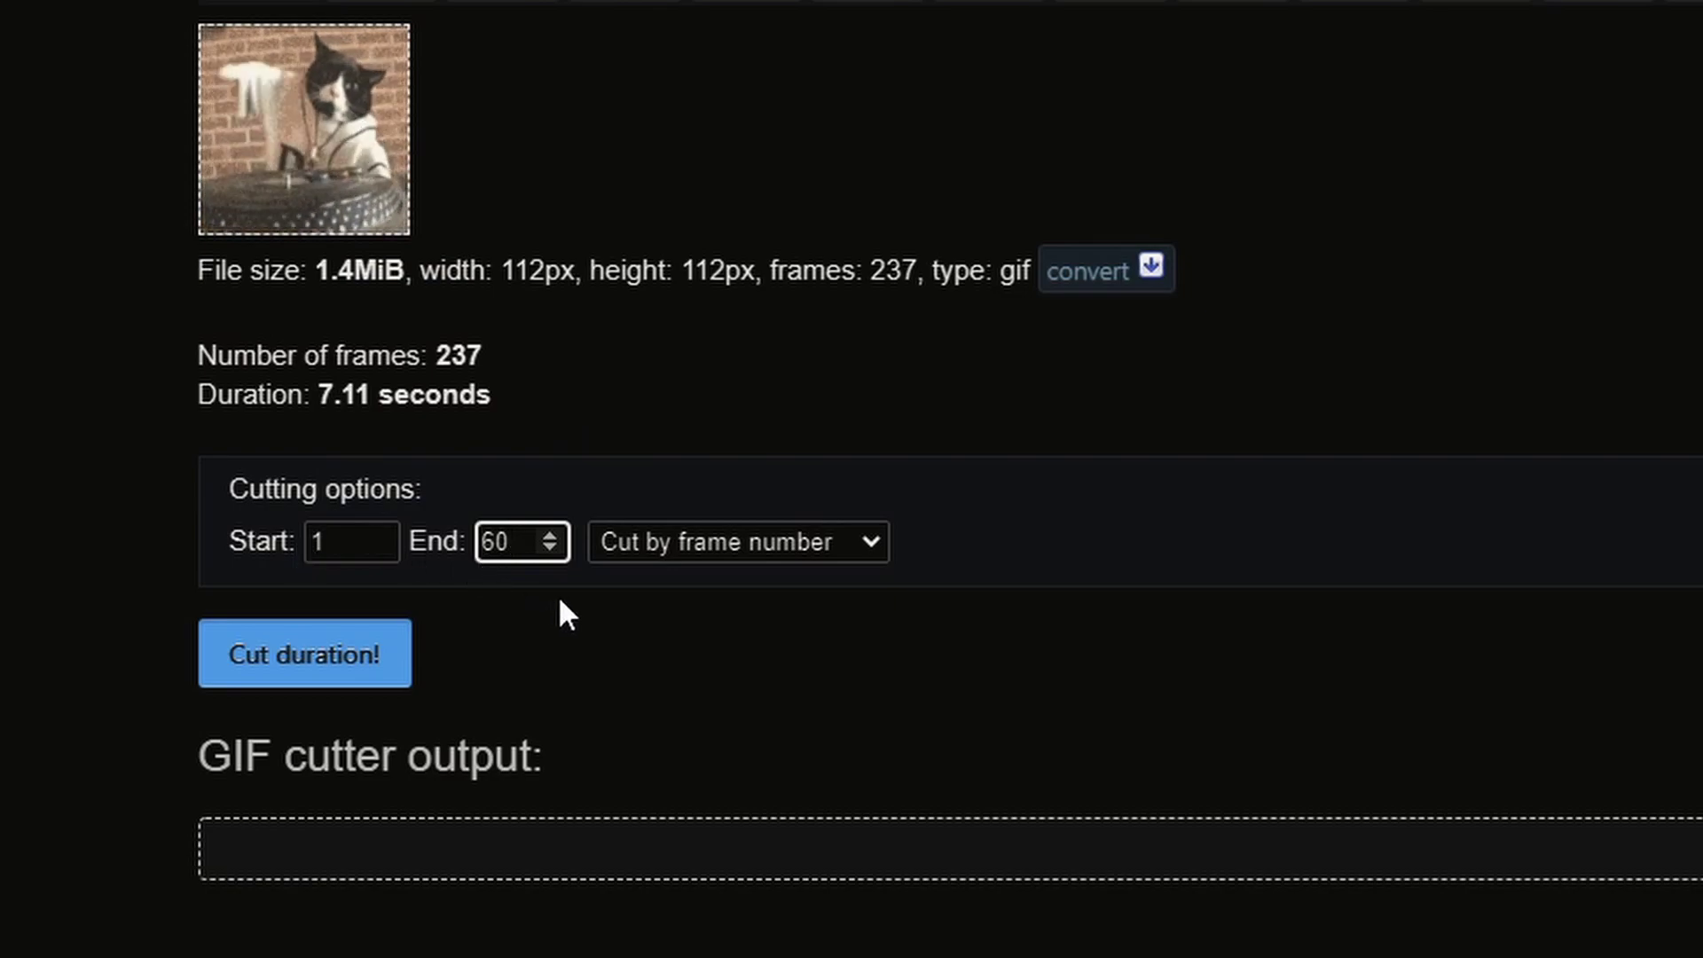
click(330, 666)
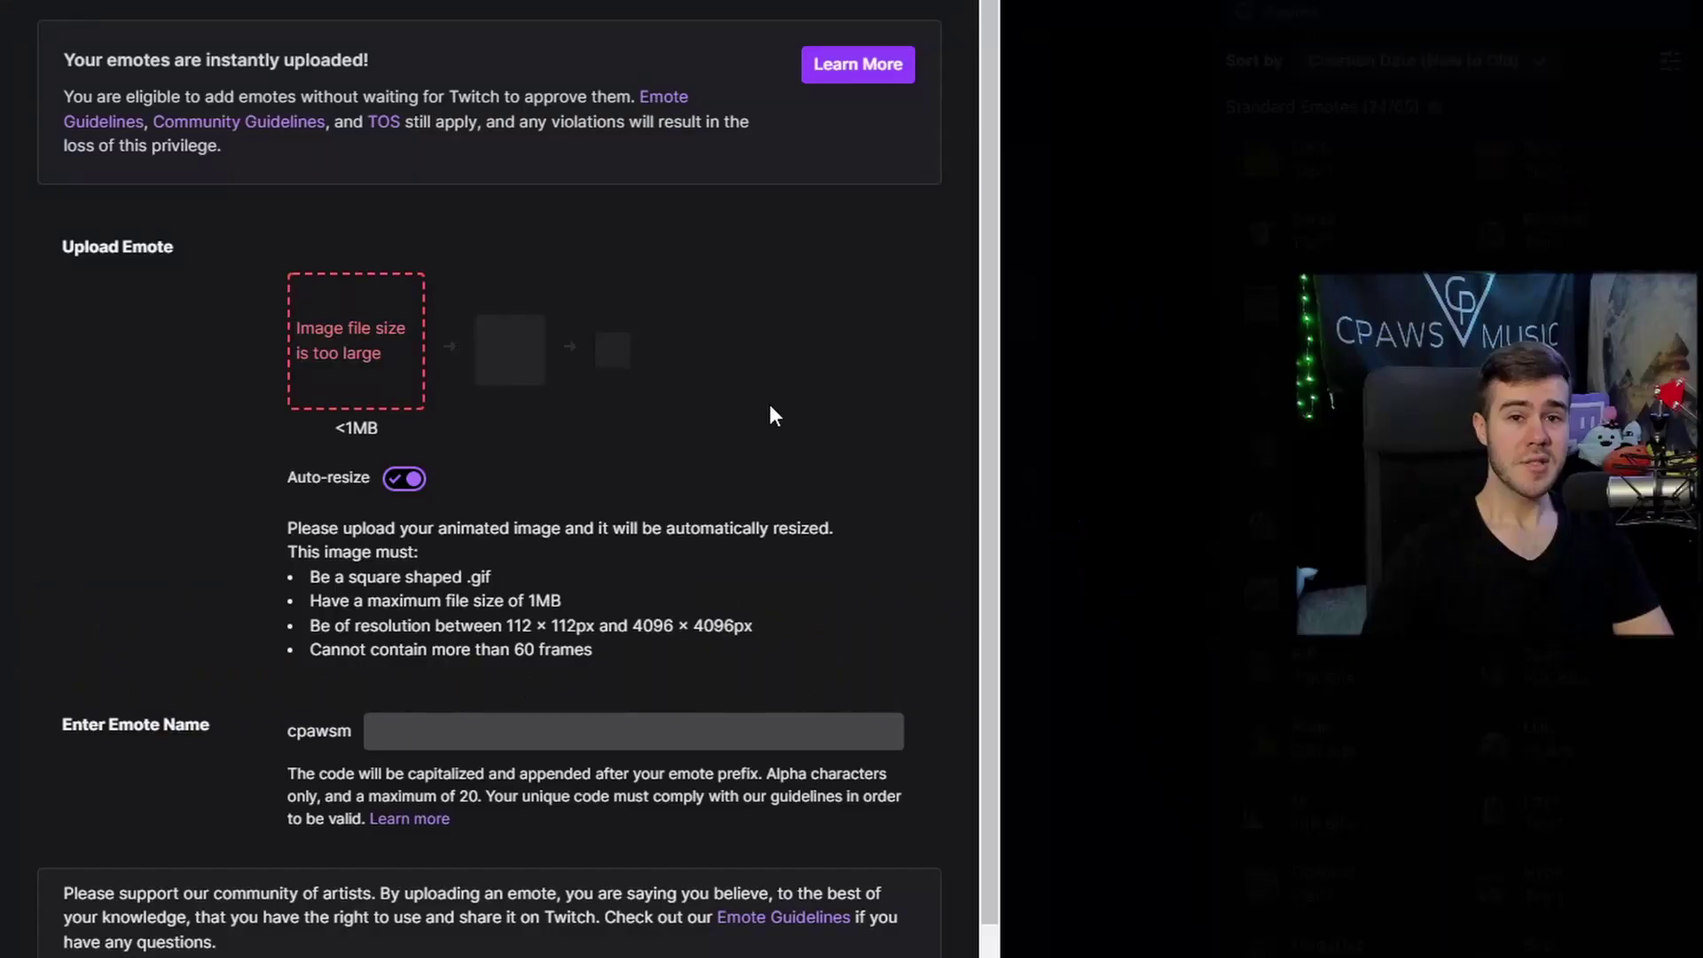
Step: Switch to Twitch's animated emote upload and load the file "ezgif.com-gif-maker (1)" as the emote image
click(354, 367)
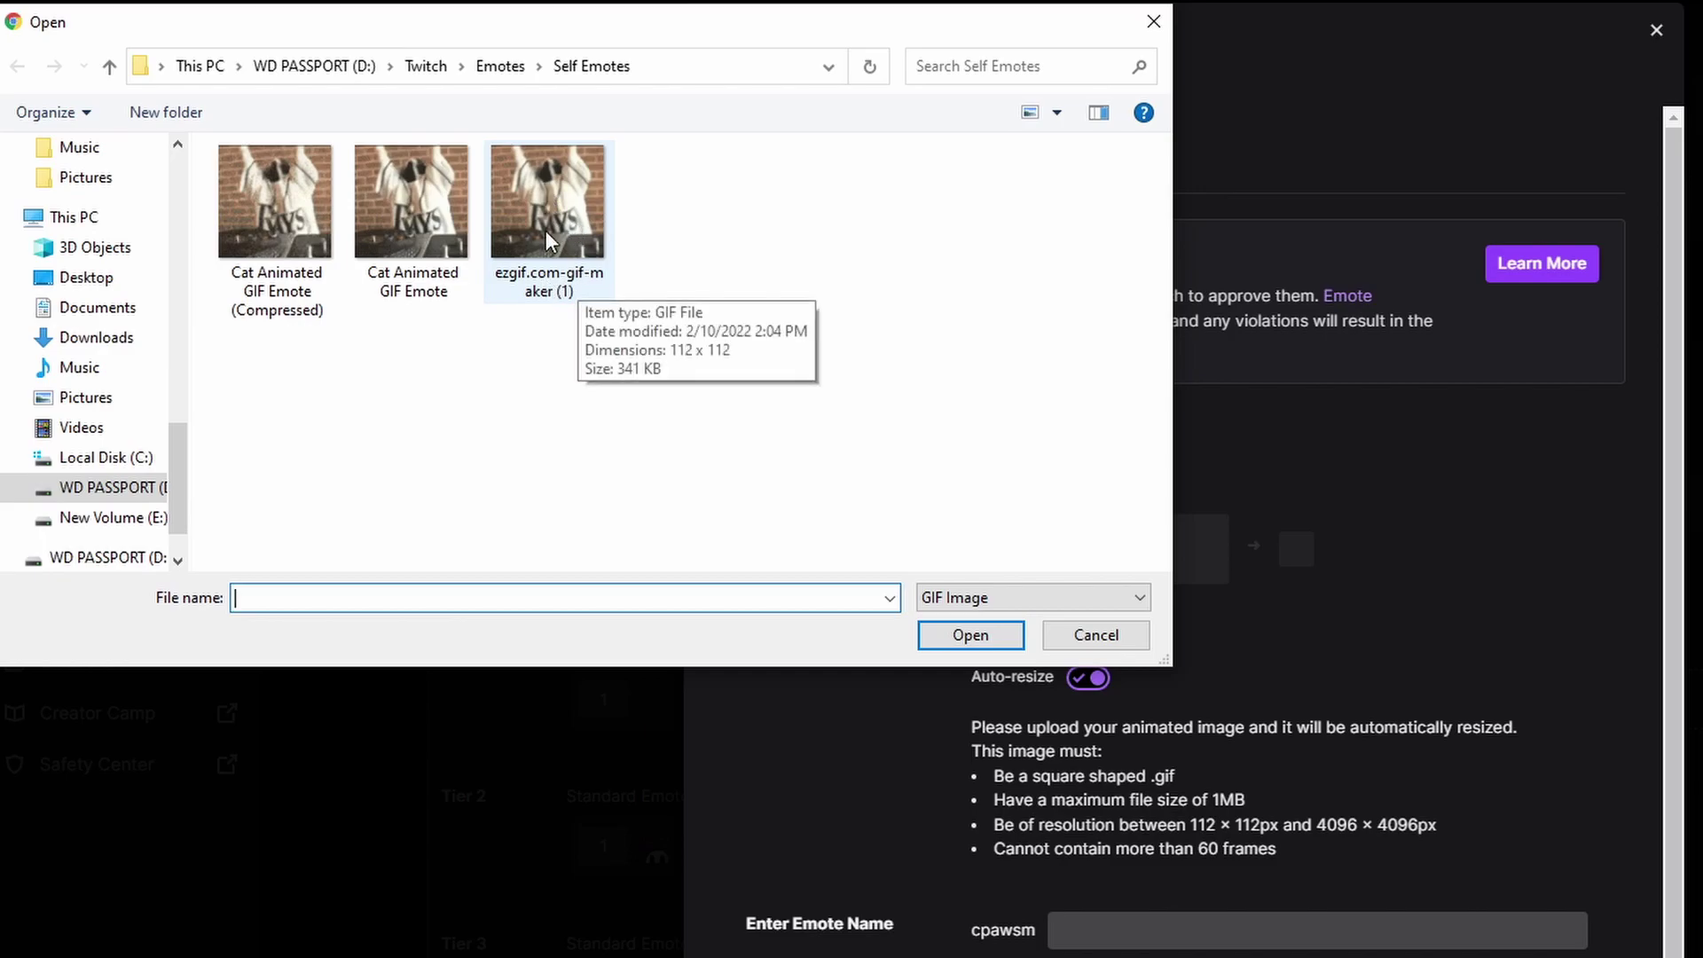
click(550, 276)
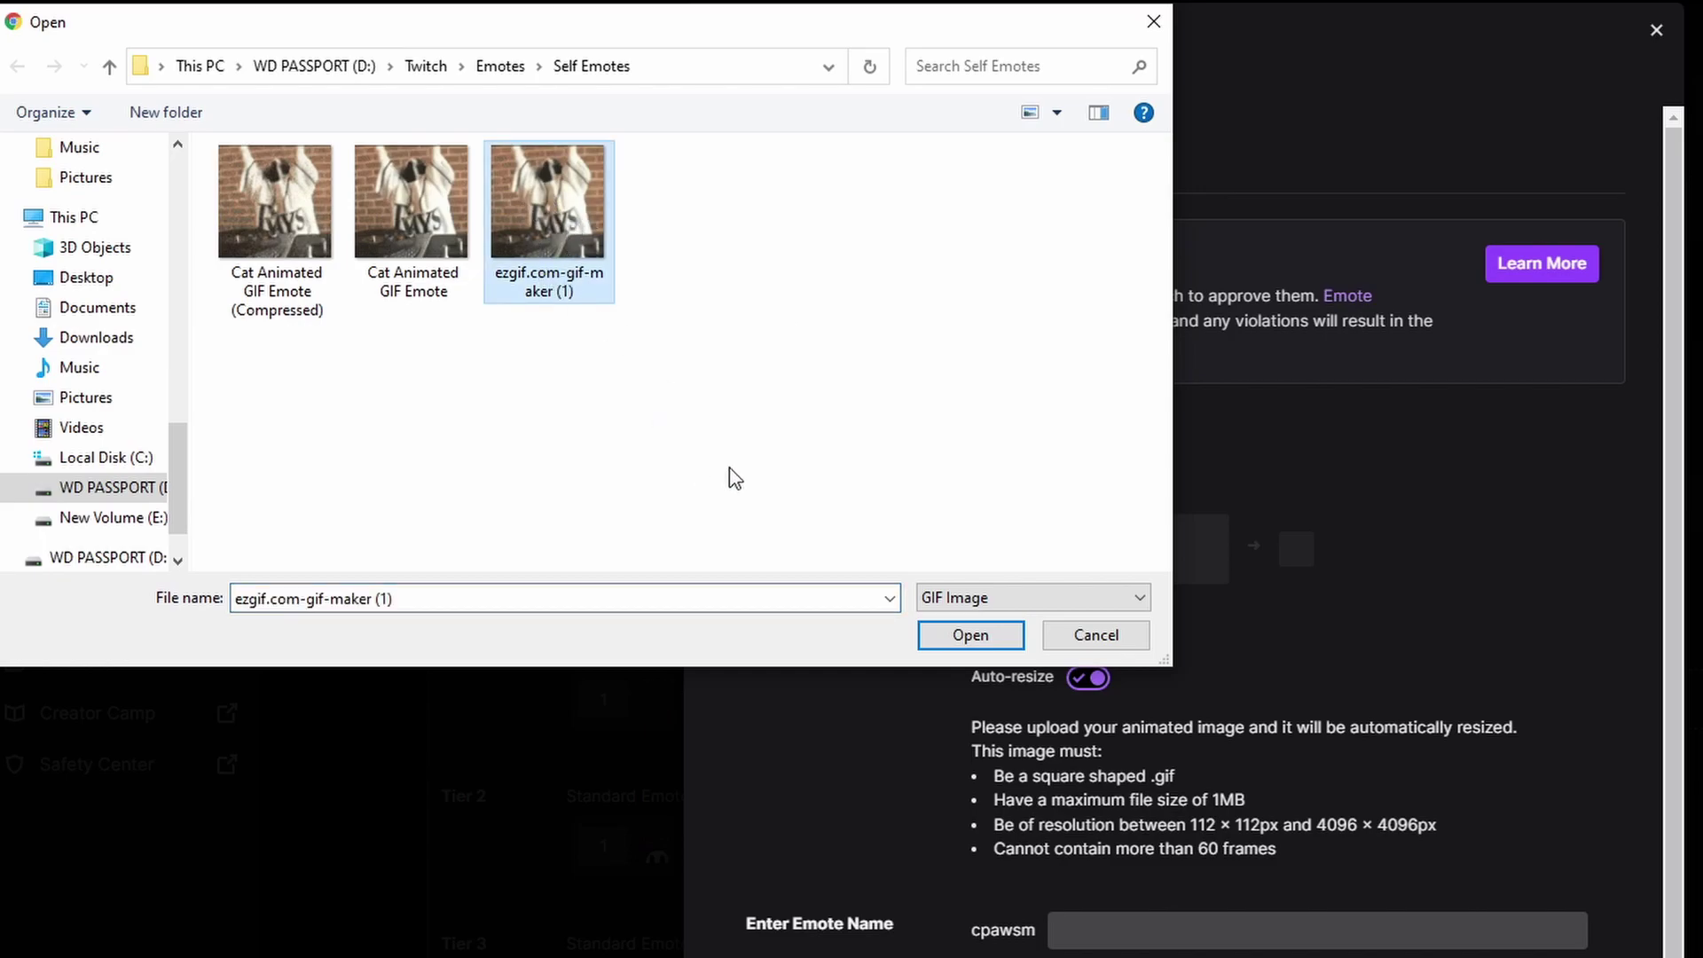
click(972, 636)
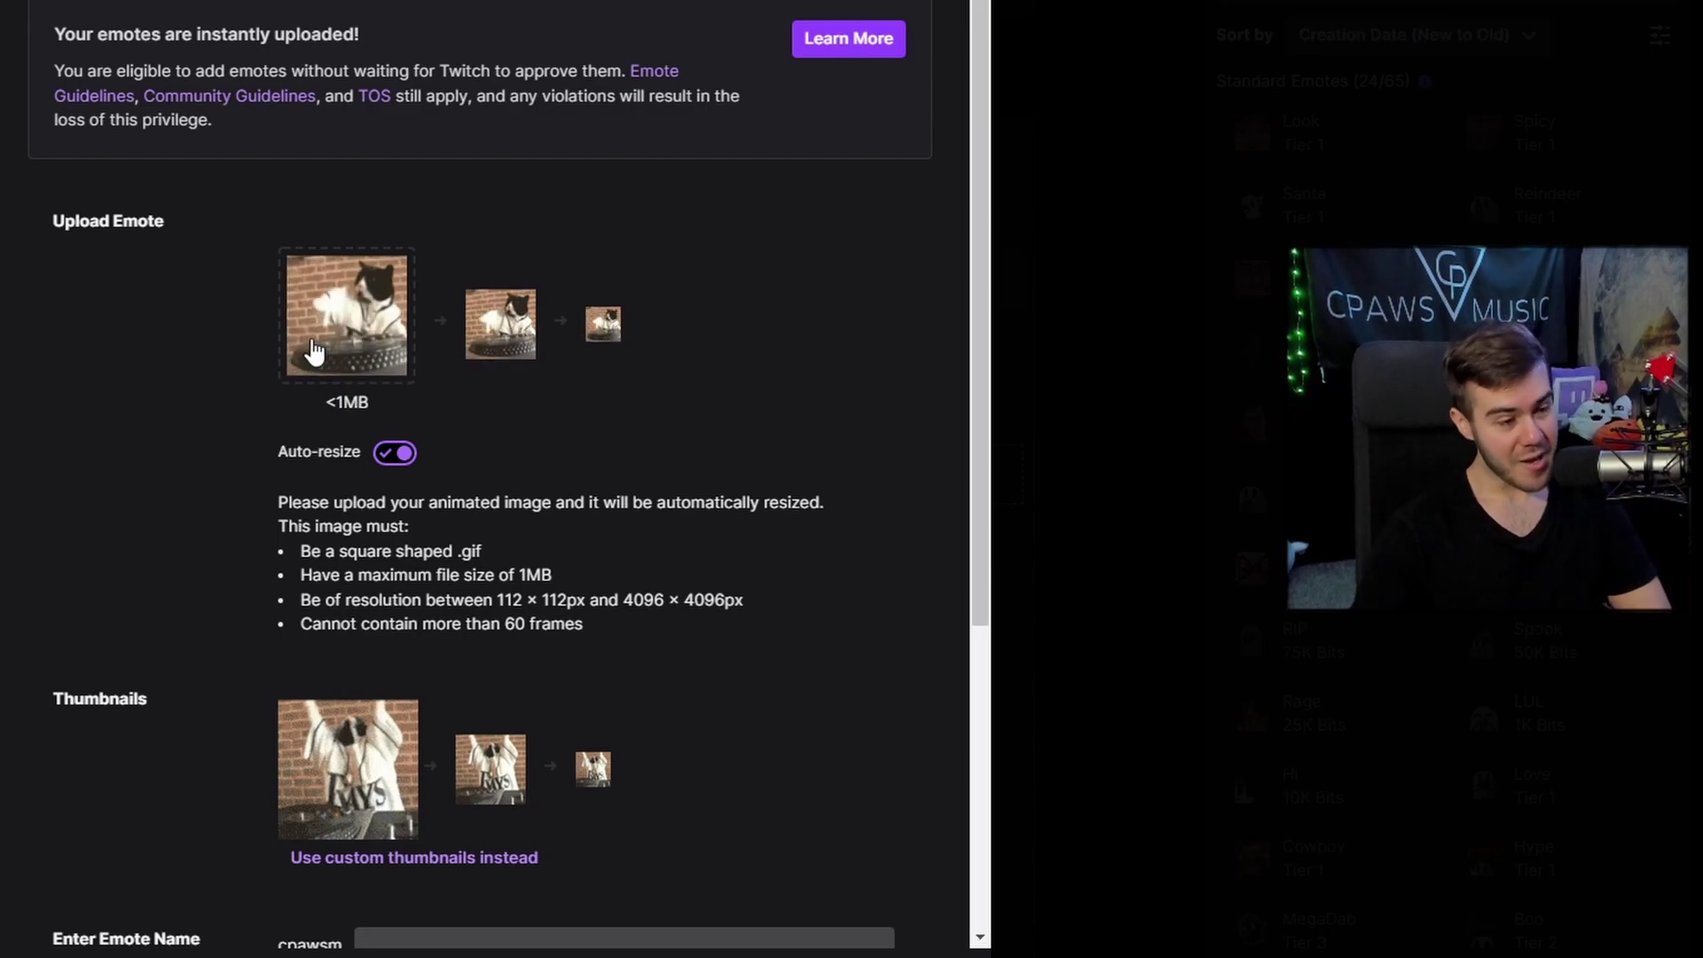
Step: Name the cat emote CATTERS and upload it to the Tier 1 animated slot
scroll(180, 517, down, 3)
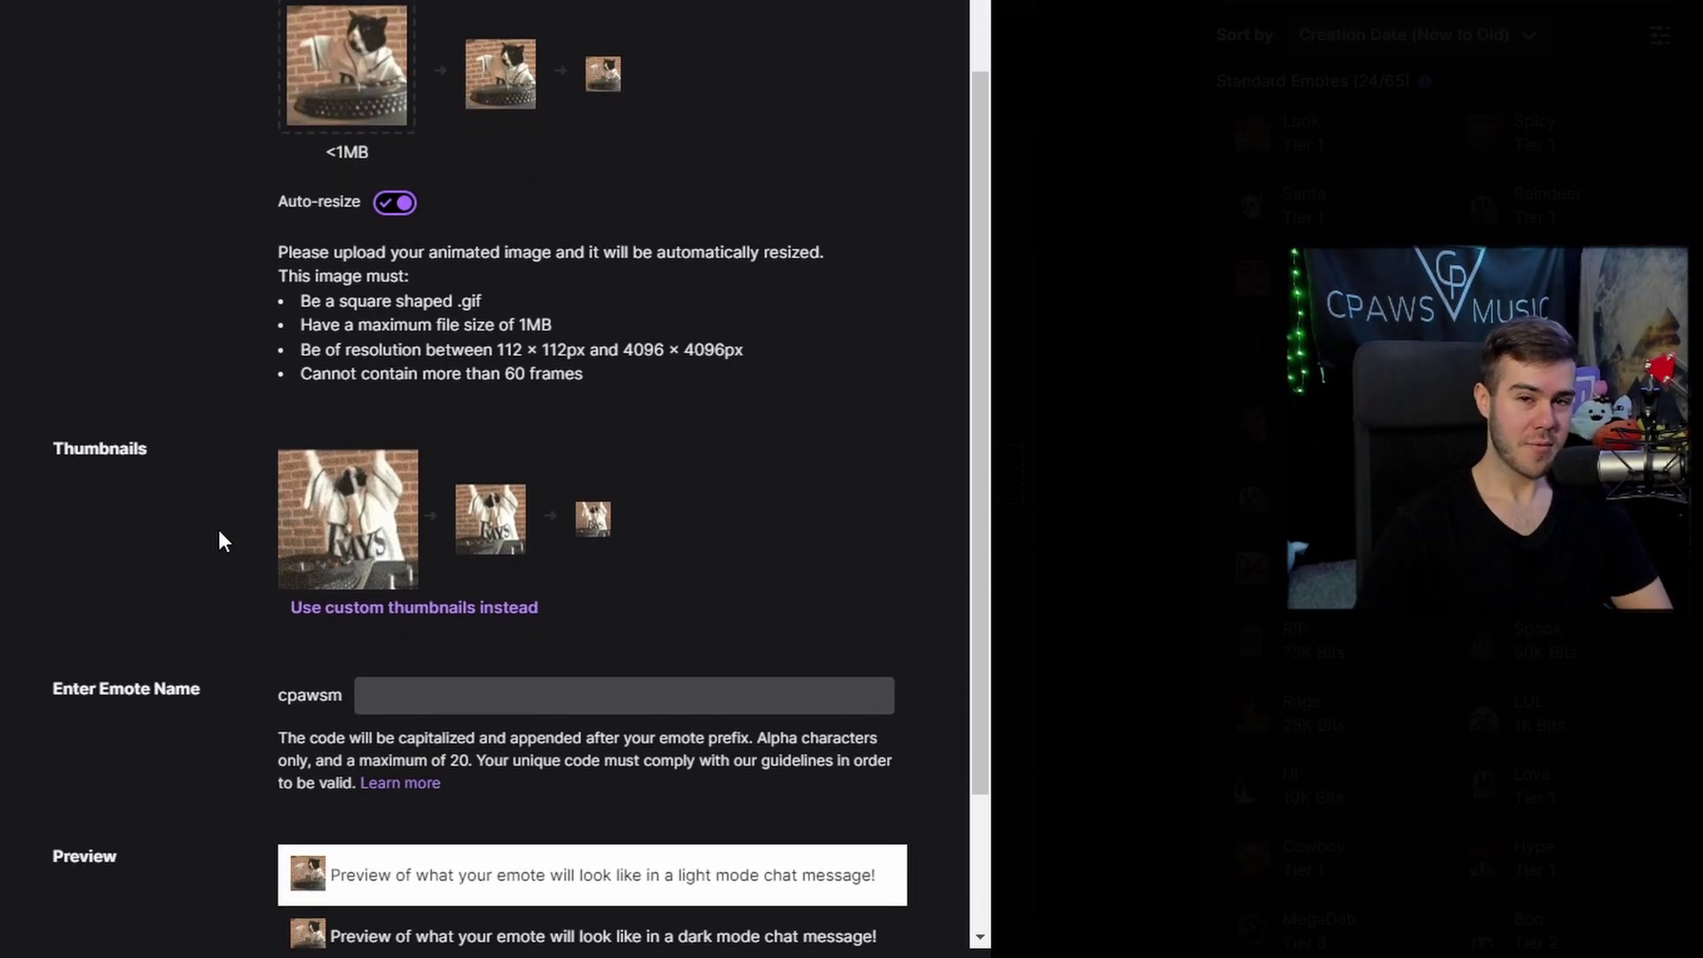
scroll(105, 539, down, 1)
click(370, 571)
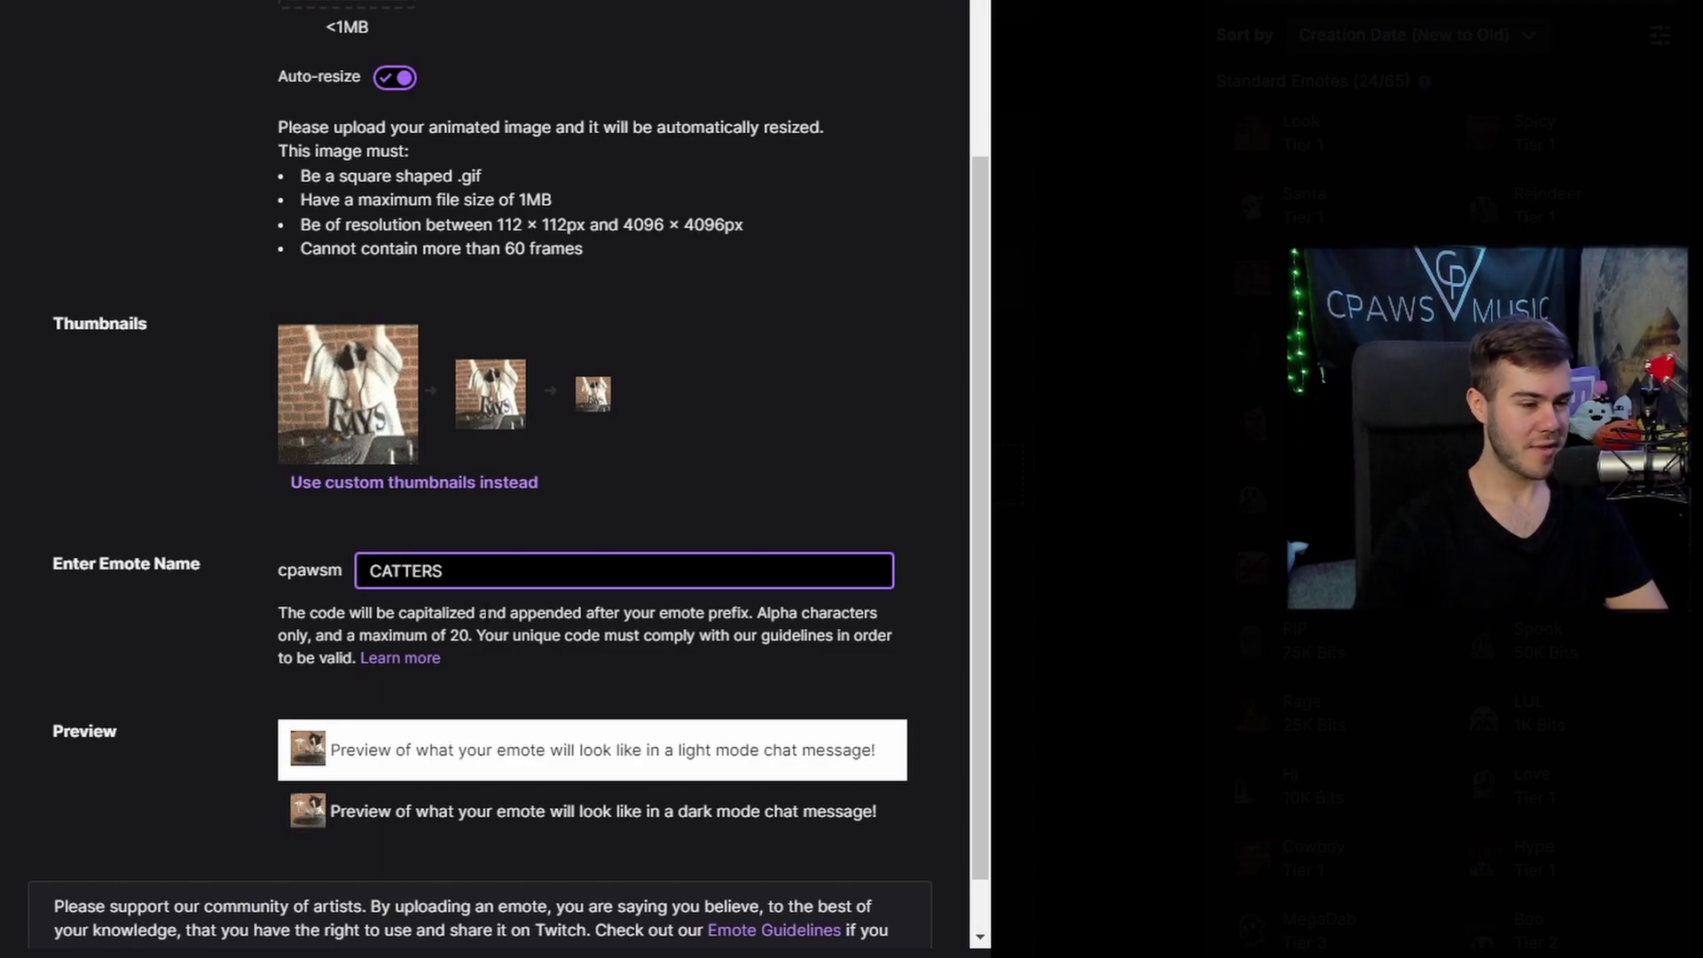
scroll(532, 618, down, 1)
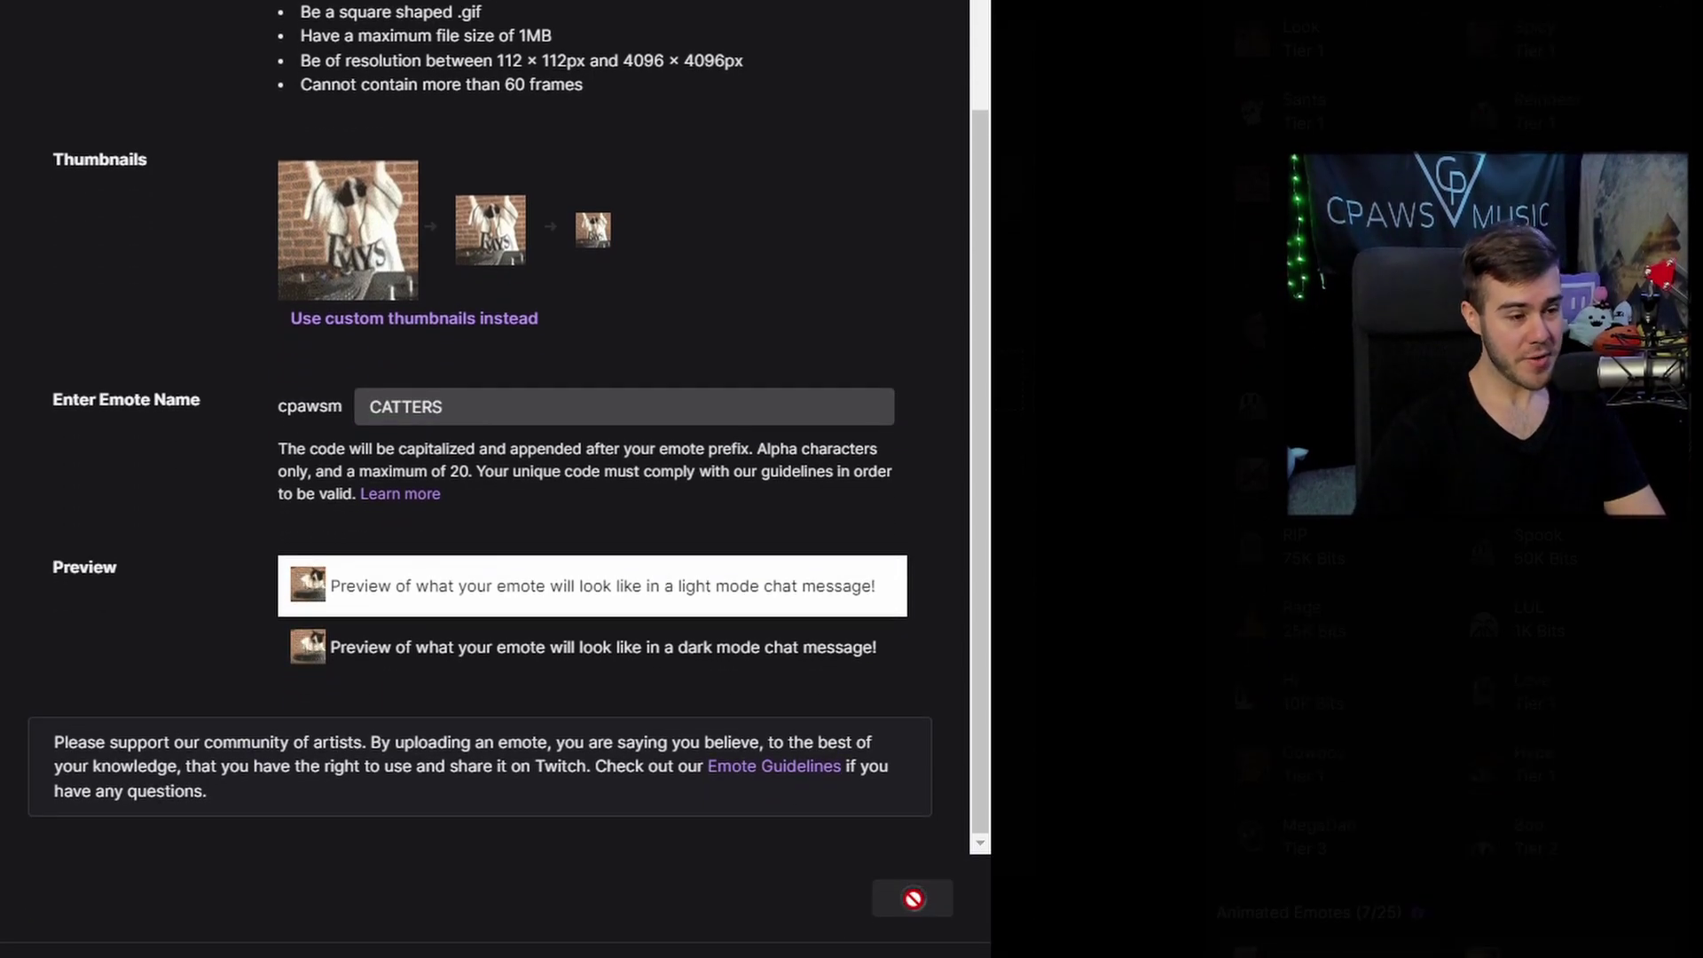
click(914, 899)
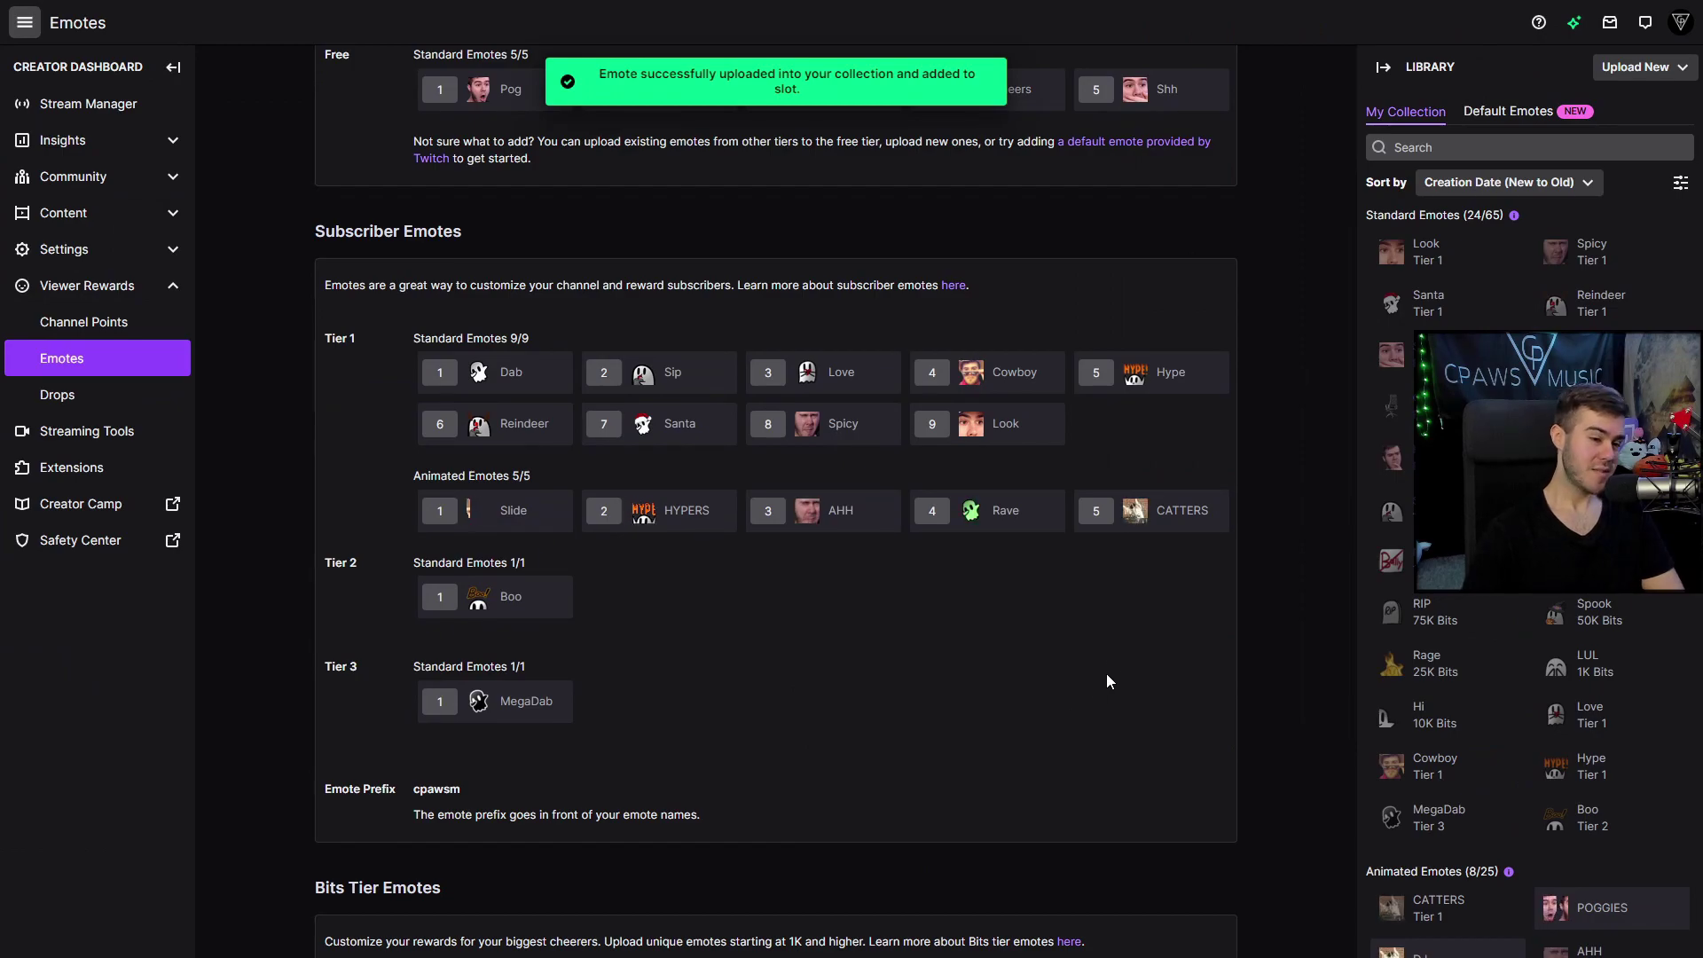